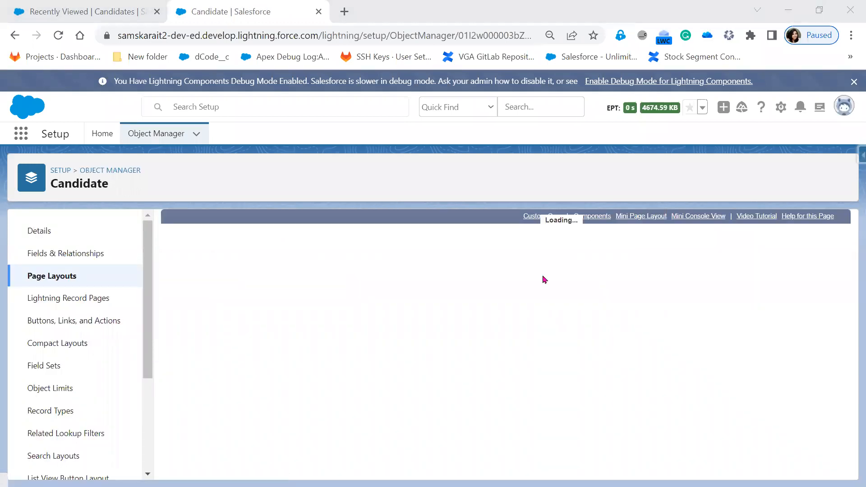
Step: Add a new section named Contact Details to the Candidate layout
scroll(370, 438, "down", 2)
scroll(370, 437, "down", 3)
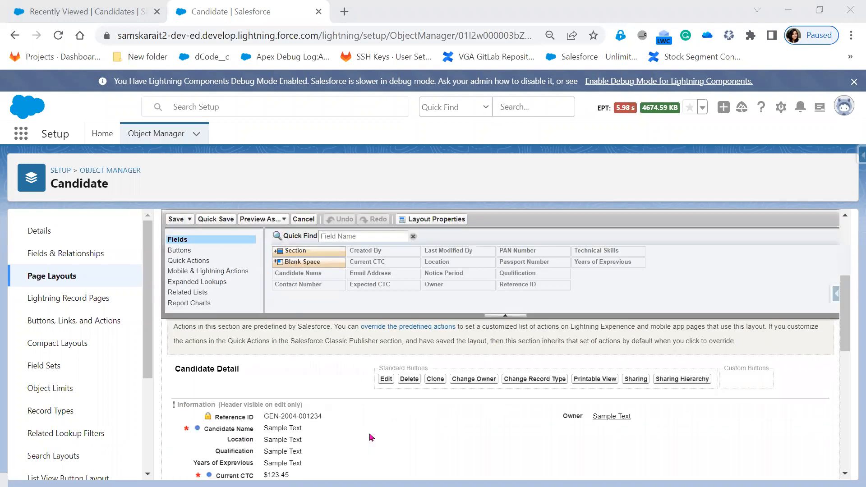
scroll(311, 410, "down", 2)
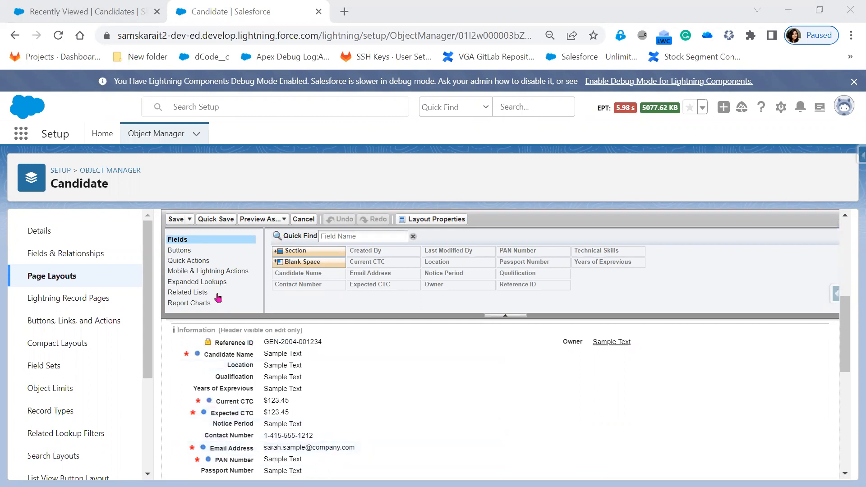
left_click_drag(301, 253, 290, 399)
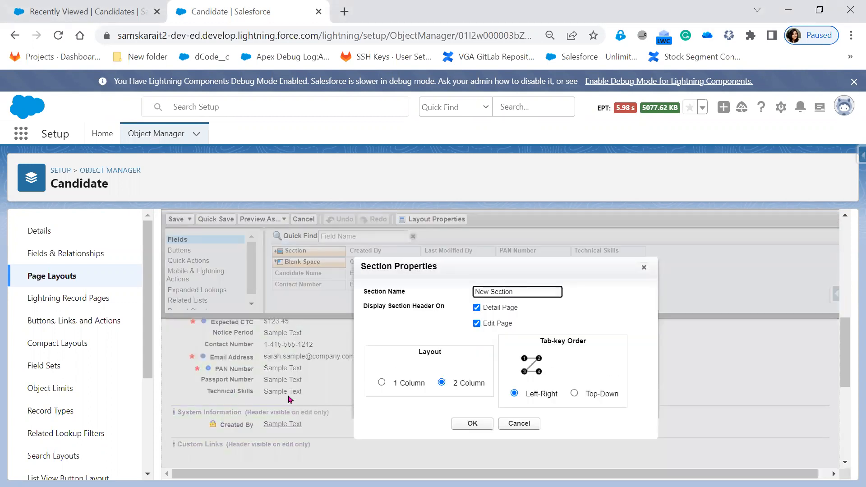
type("O")
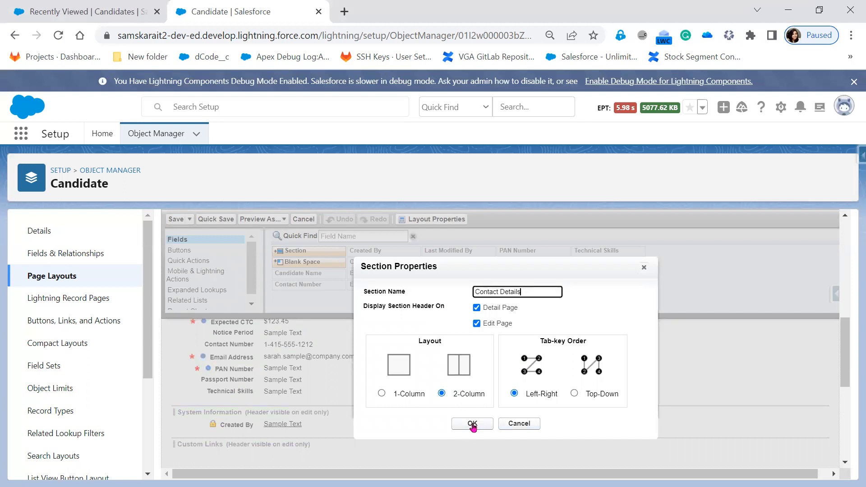
left_click(471, 423)
Step: Place Contact Number and Email Address side by side in the Contact Details section
left_click_drag(245, 345, 260, 423)
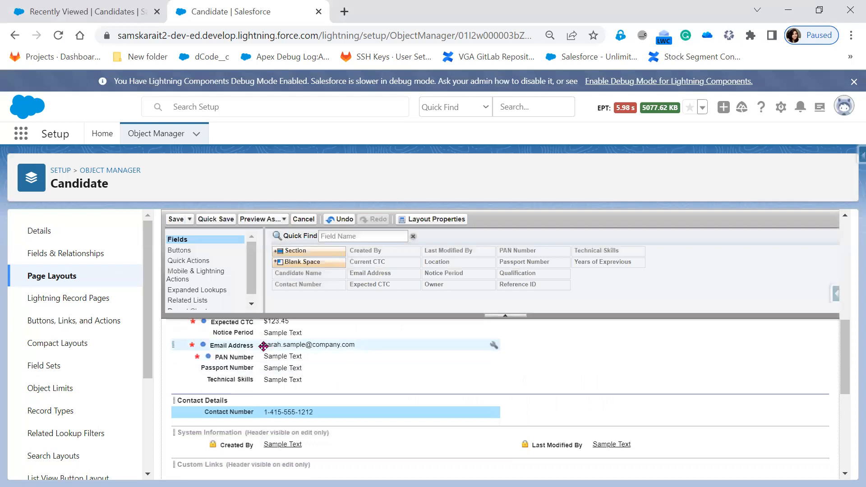
left_click_drag(263, 346, 605, 416)
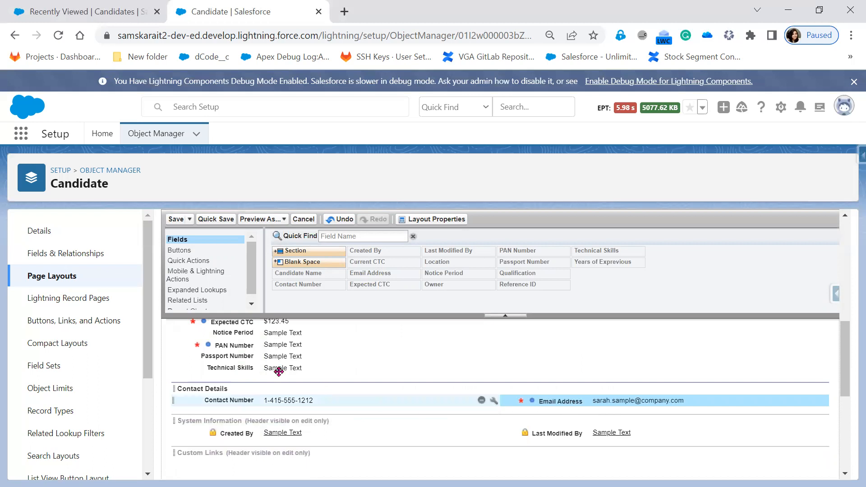
left_click_drag(310, 246, 284, 406)
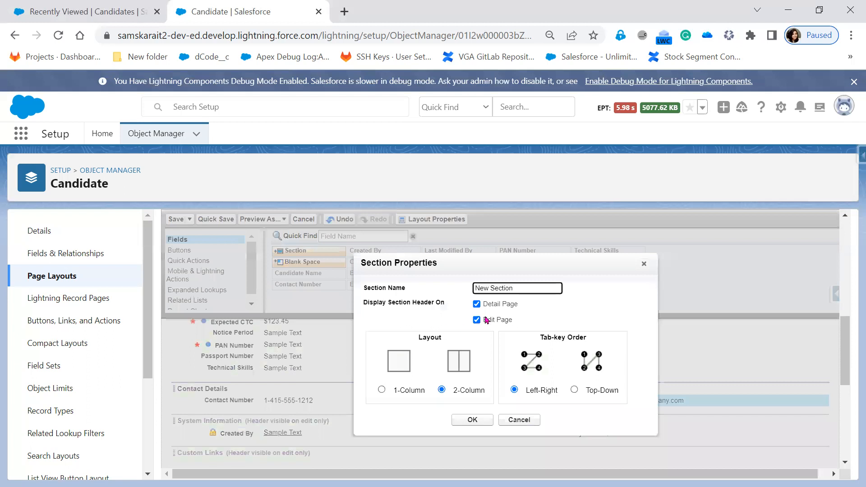
Step: Create a Technical Skills section and move the Technical Skills field into it
left_click_drag(537, 282, 398, 297)
type("Te")
left_click(472, 419)
mouse_move(280, 404)
left_mouse_down()
mouse_move(290, 428)
mouse_move(280, 420)
left_mouse_up()
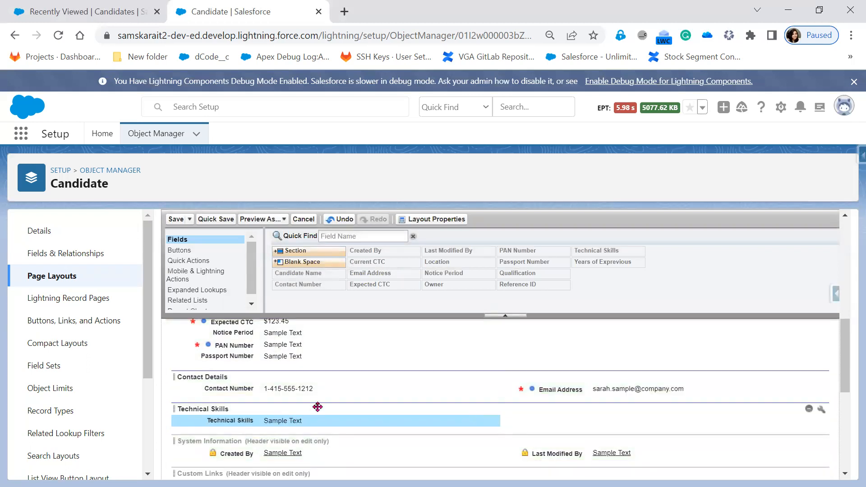
scroll(311, 403, "up", 2)
left_click_drag(311, 249, 277, 428)
left_click_drag(517, 288, 476, 288)
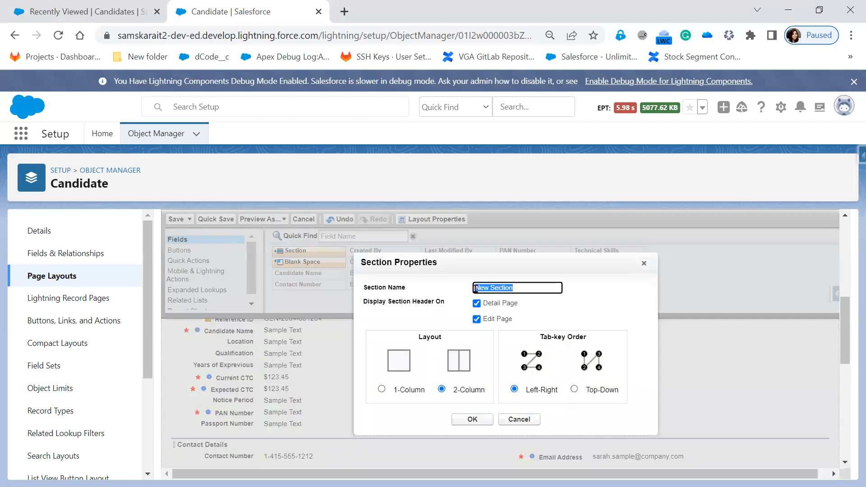
Step: Create a CTC section with Current CTC in the left column and Expected CTC in the right
type("CTC")
key("Return")
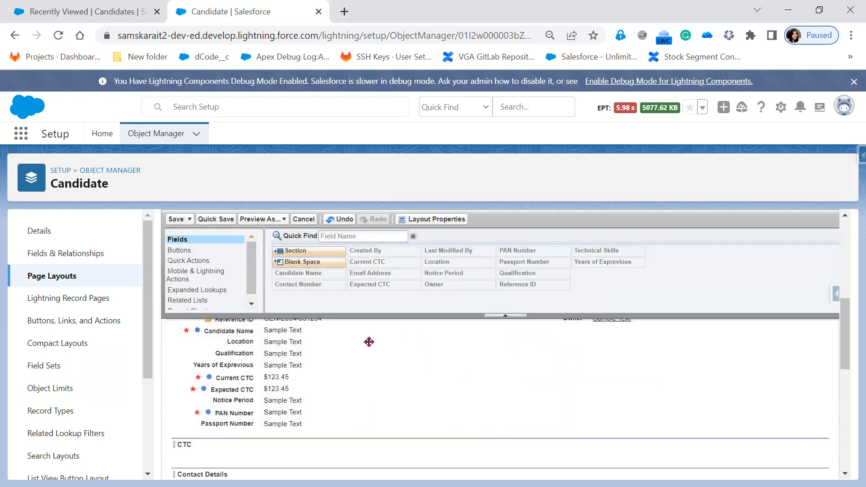
left_click_drag(276, 373, 260, 446)
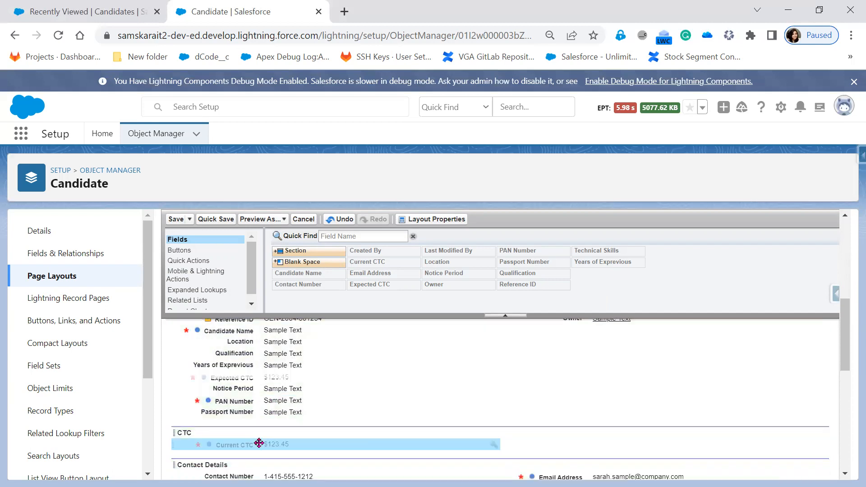
left_click_drag(261, 378, 543, 435)
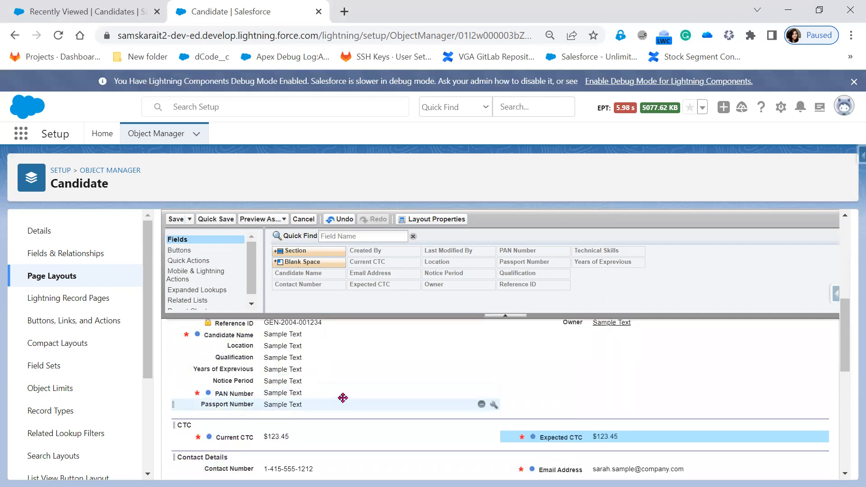
scroll(323, 400, "up", 2)
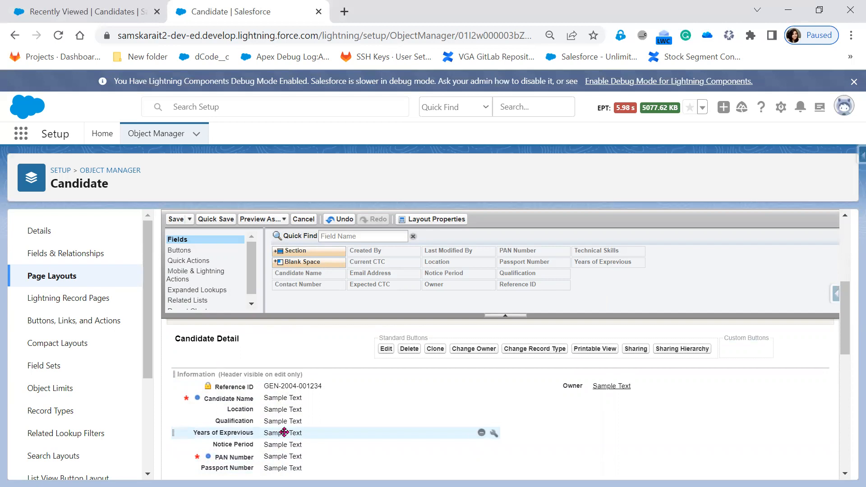
scroll(336, 377, "down", 2)
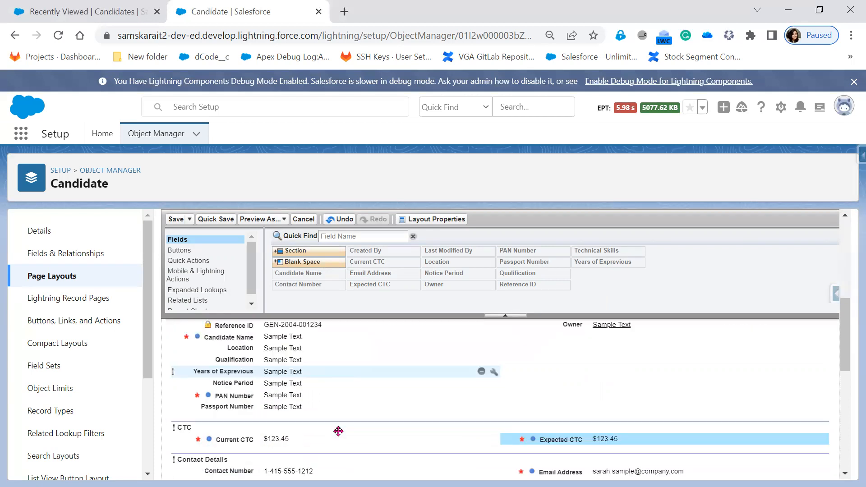
left_click_drag(310, 252, 249, 440)
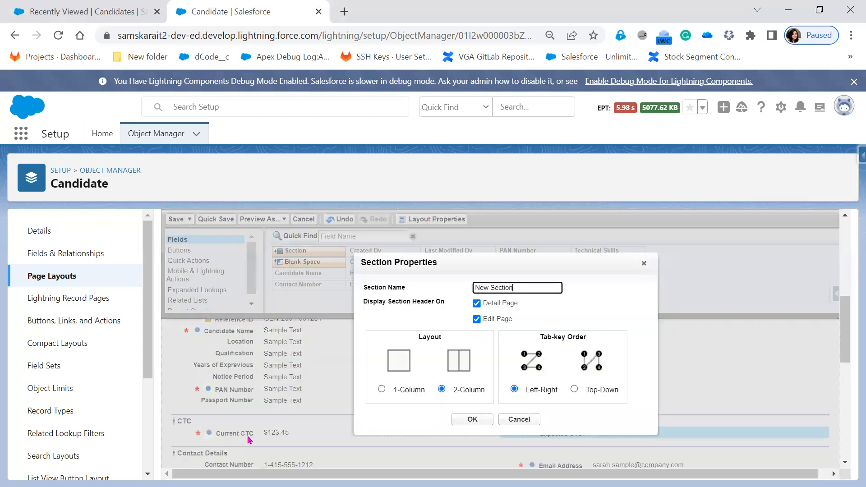
Step: Add an Additional Information section holding PAN Number and Passport Number side by side
left_click_drag(524, 286, 427, 293)
type("Additional Information")
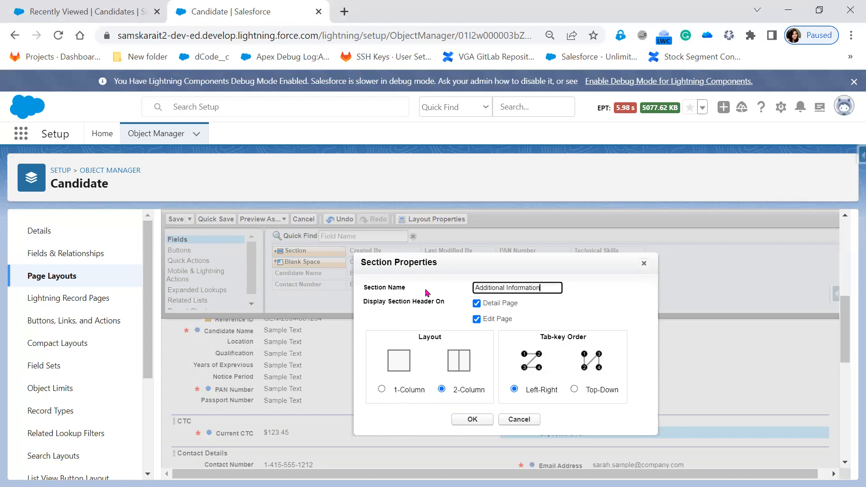
left_click(457, 420)
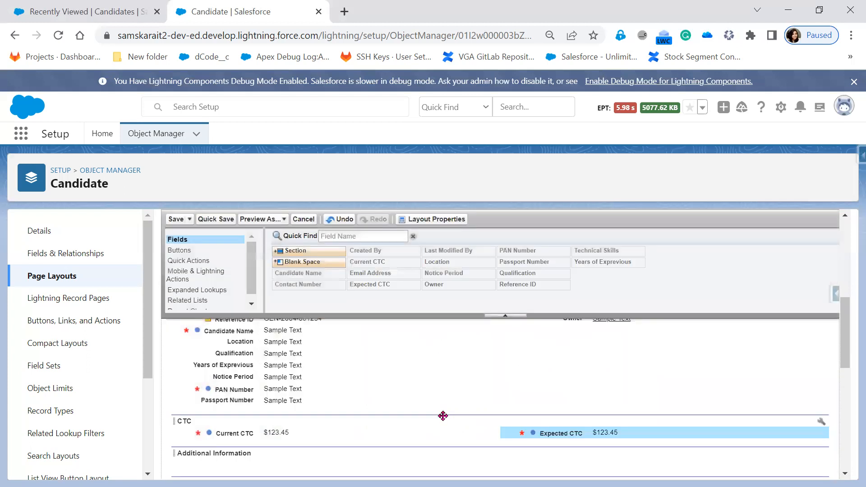
left_click_drag(301, 391, 283, 453)
left_click_drag(275, 390, 546, 455)
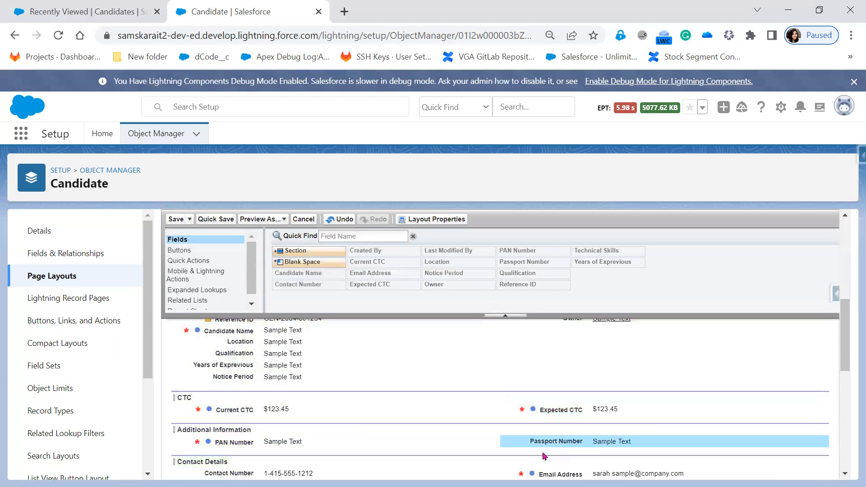
Step: Stack Owner, Qualification and Years of Exprevious in the layout's right column
scroll(298, 403, "up", 2)
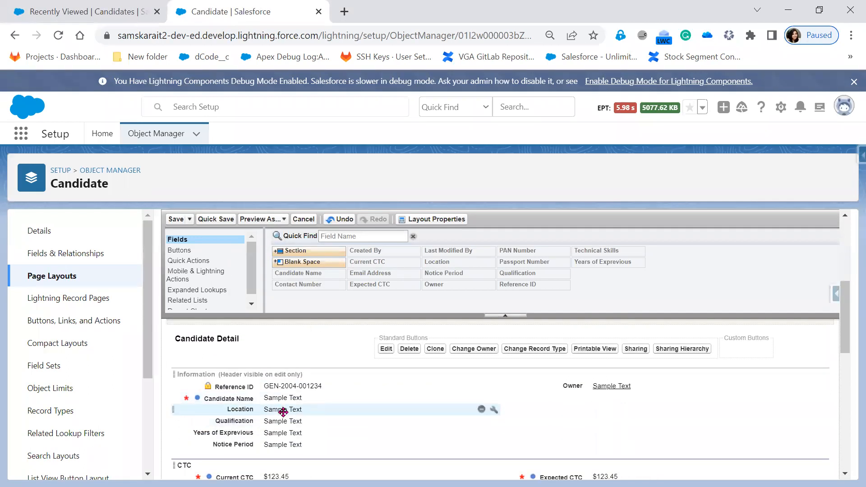
left_click_drag(282, 420, 586, 399)
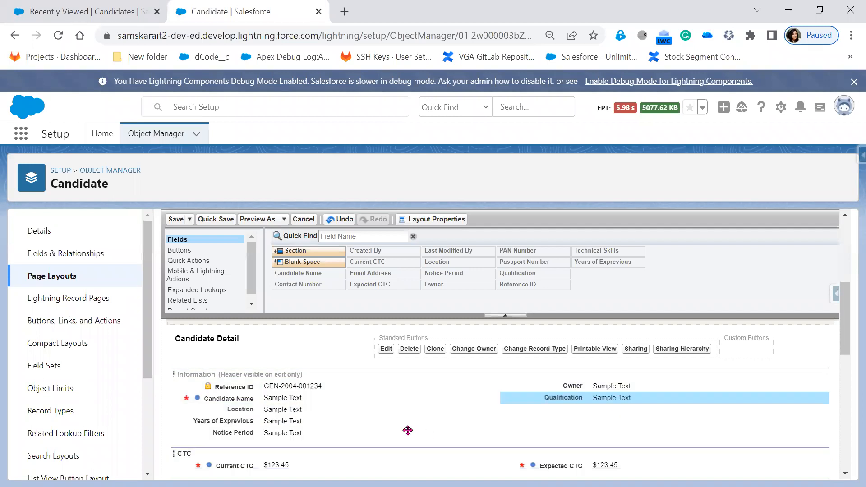
left_click_drag(291, 421, 532, 428)
left_click_drag(589, 386, 559, 389)
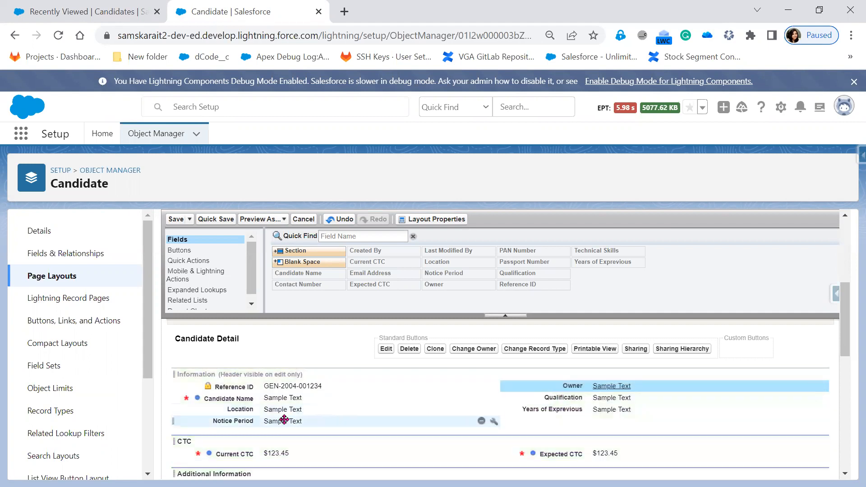
Step: Save the Candidate page layout and reload the Candidates Recently Viewed list
left_click(176, 219)
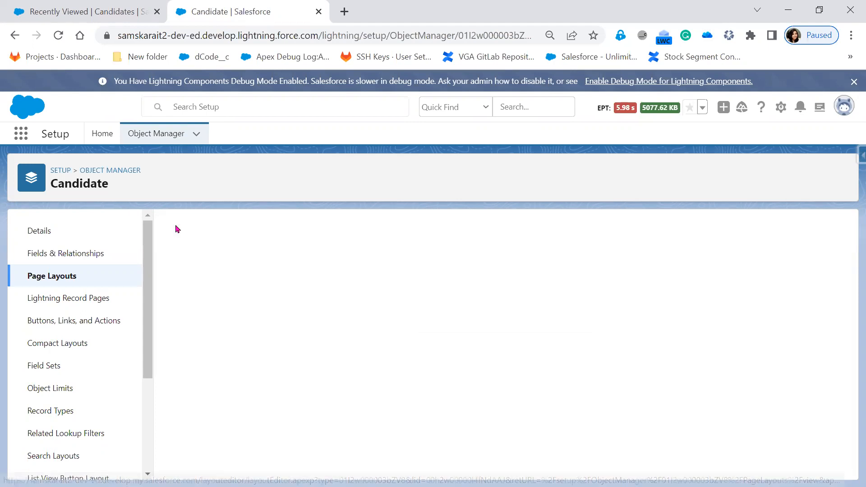
left_click(103, 11)
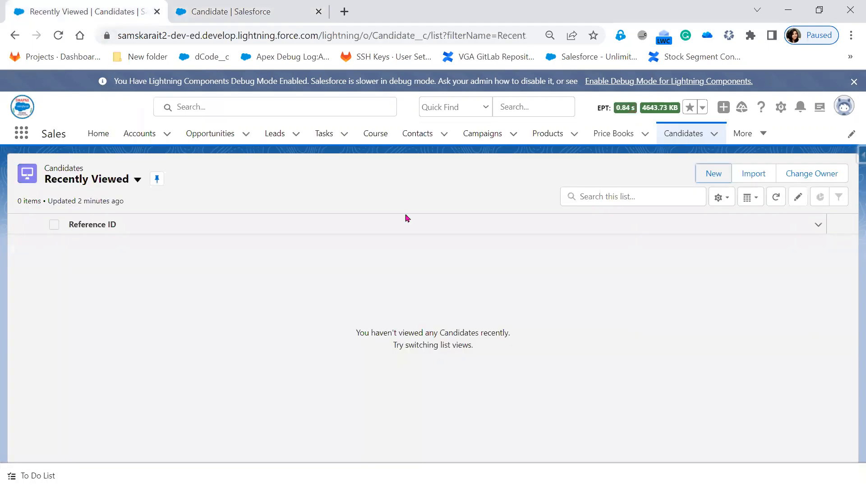
left_click(58, 36)
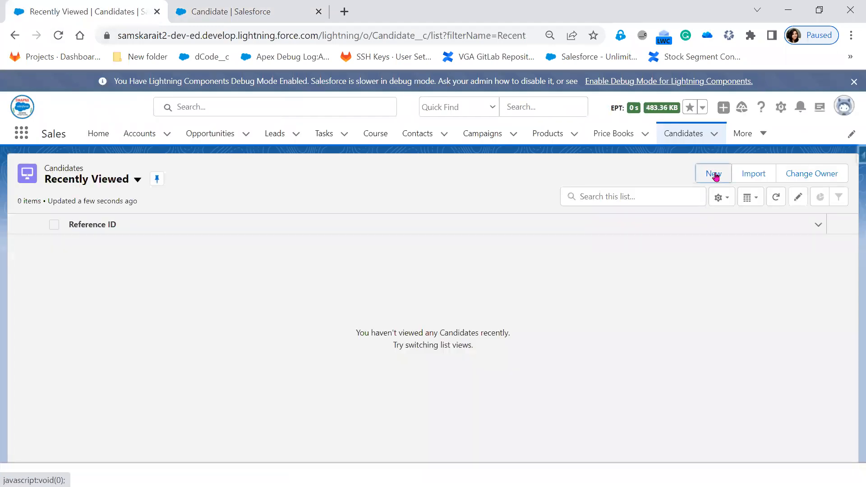
Step: Start a new Candidate with location Hyderabad, qualification BSC, 2 years experience and 15 Days notice
left_click(717, 175)
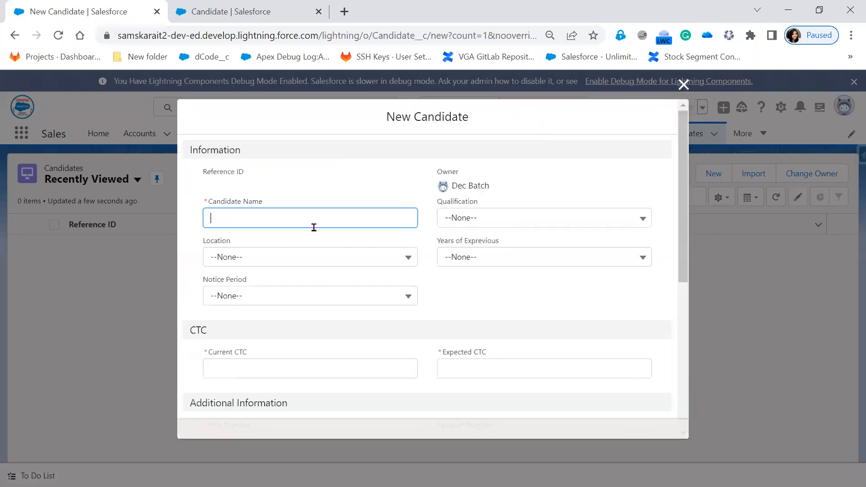
left_click(596, 205)
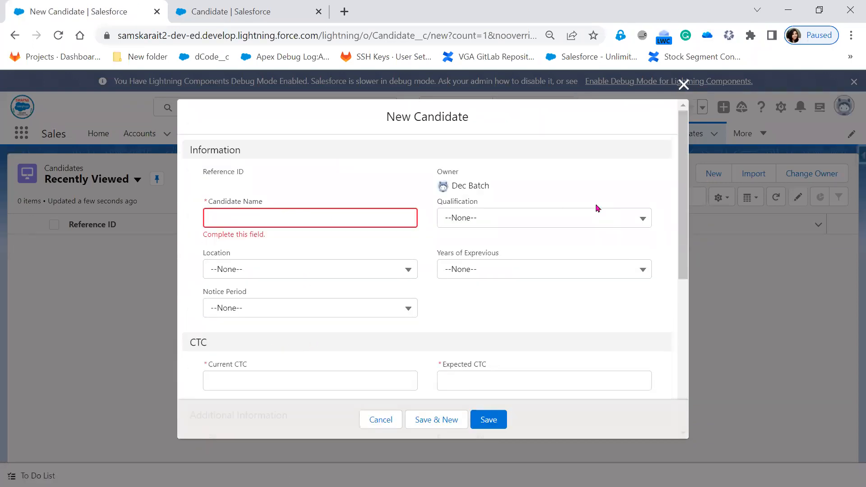
left_click(332, 214)
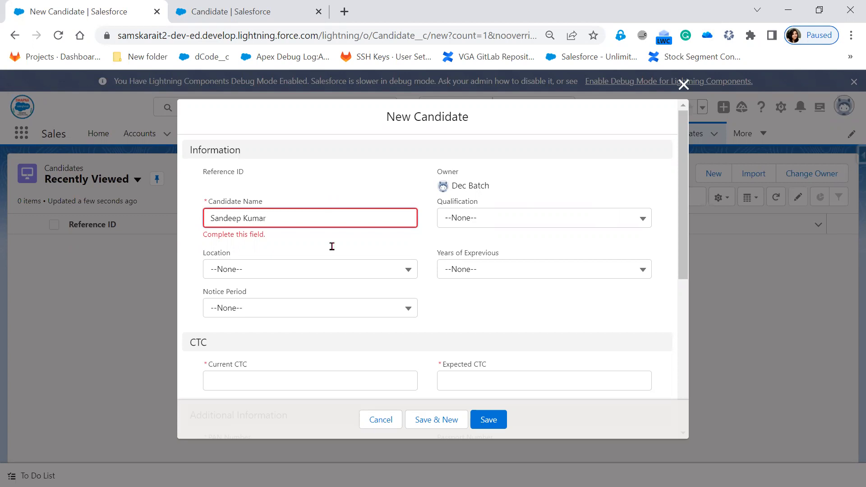
left_click(331, 276)
left_click(328, 261)
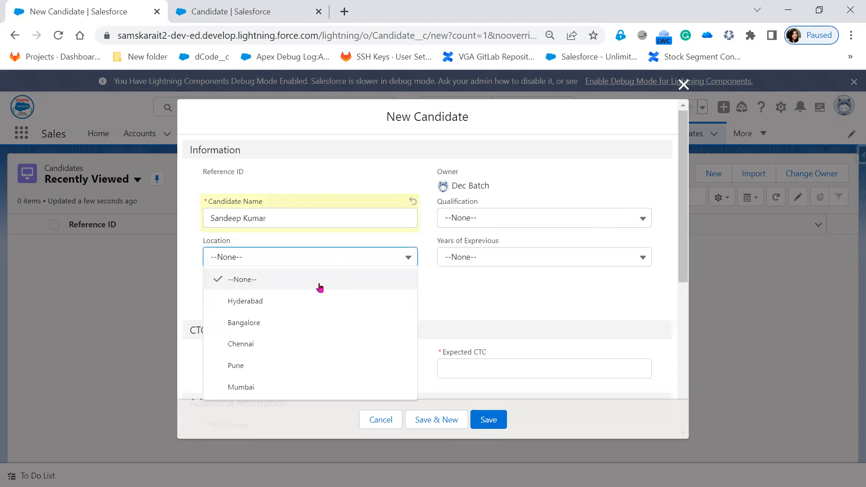
left_click(318, 300)
left_click(527, 218)
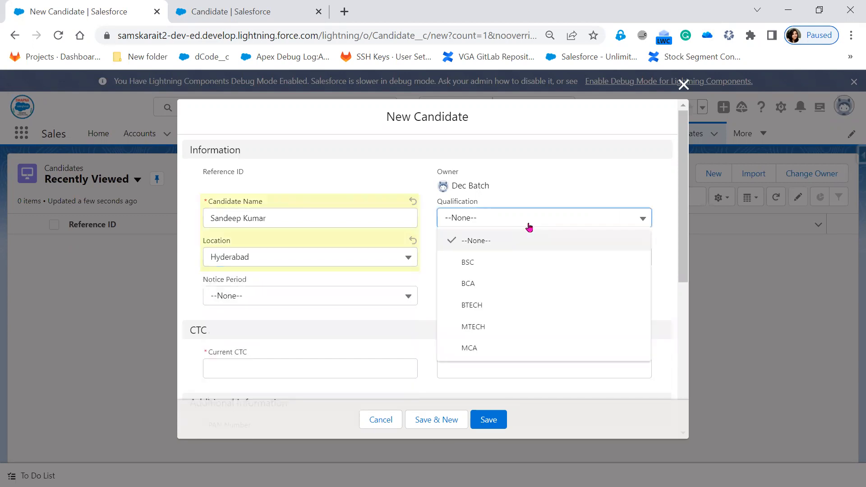
left_click(526, 258)
left_click(527, 258)
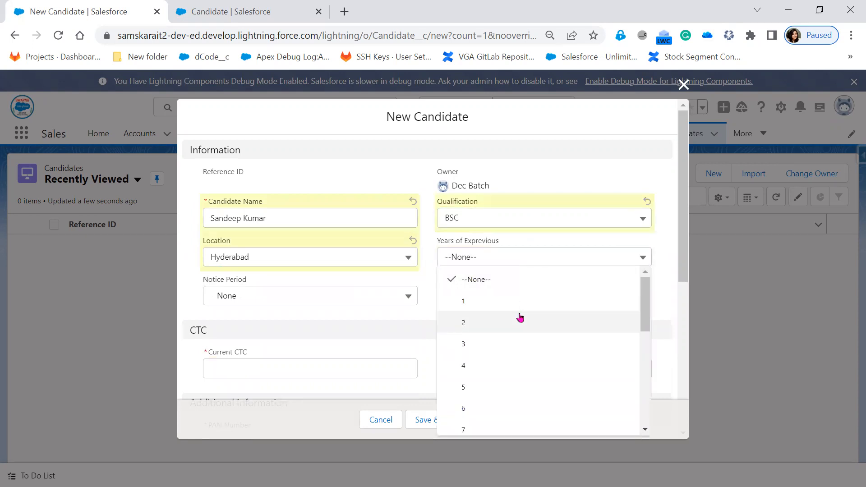
left_click(518, 318)
left_click(324, 298)
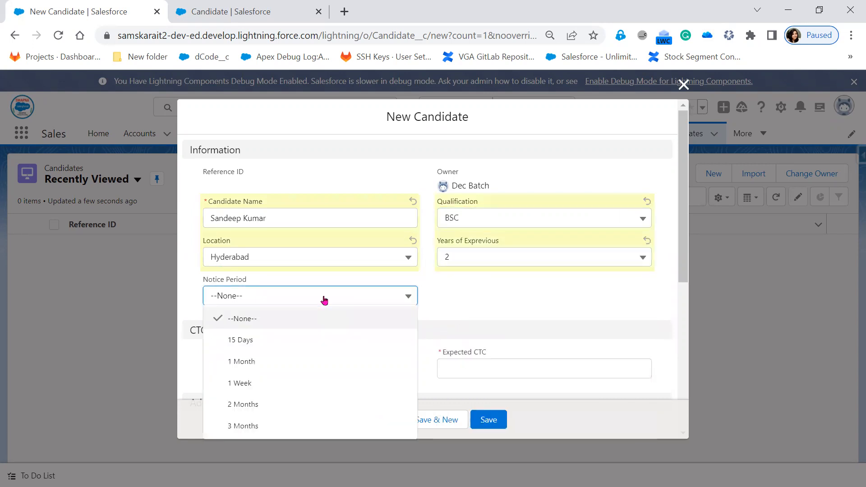
left_click(315, 336)
Step: Enter a current CTC of 10,000 and an expected CTC of 50,000
scroll(357, 315, "down", 1)
left_click(350, 302)
type("10,000")
key("Tab")
type("50,000")
Step: Fill in the PAN number, copy it into Passport Number, and enter the contact's e-mail address
scroll(344, 291, "down", 1)
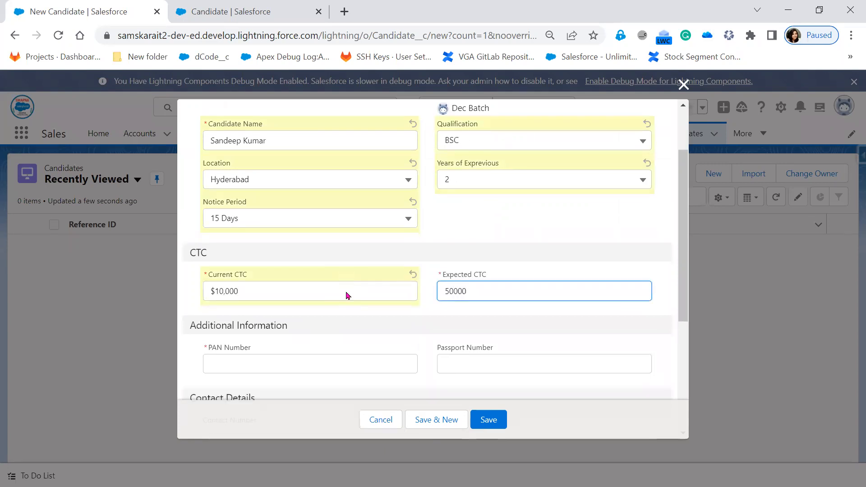
left_click(325, 314)
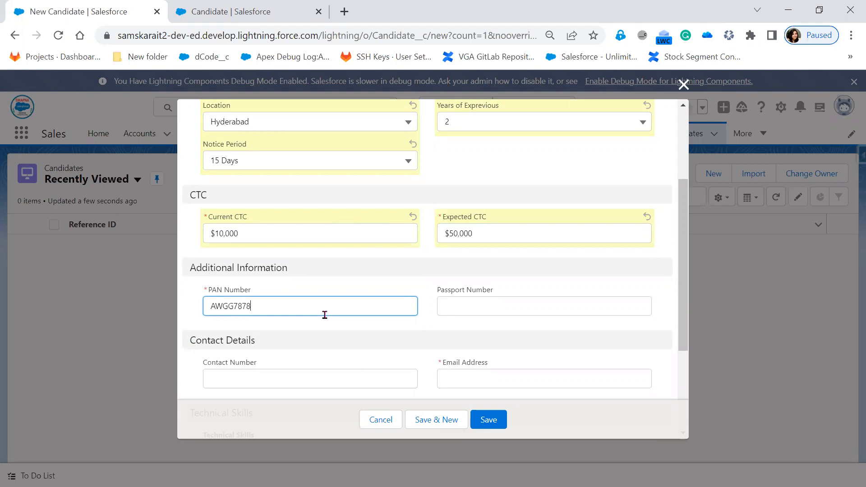
double_click(251, 307)
key("ctrl+c")
left_click(514, 307)
key("ctrl+v")
left_click(363, 379)
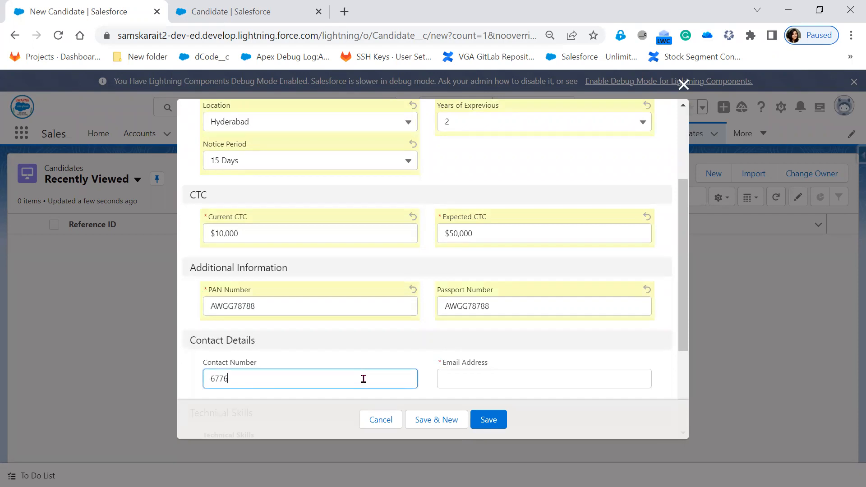
left_click(473, 383)
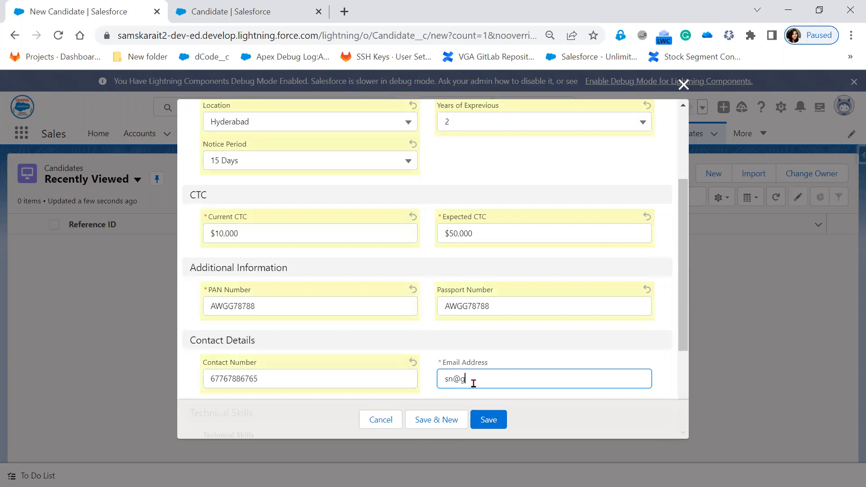
Step: Move Advanced Java to the chosen Technical Skills and save the candidate
scroll(480, 354, "down", 3)
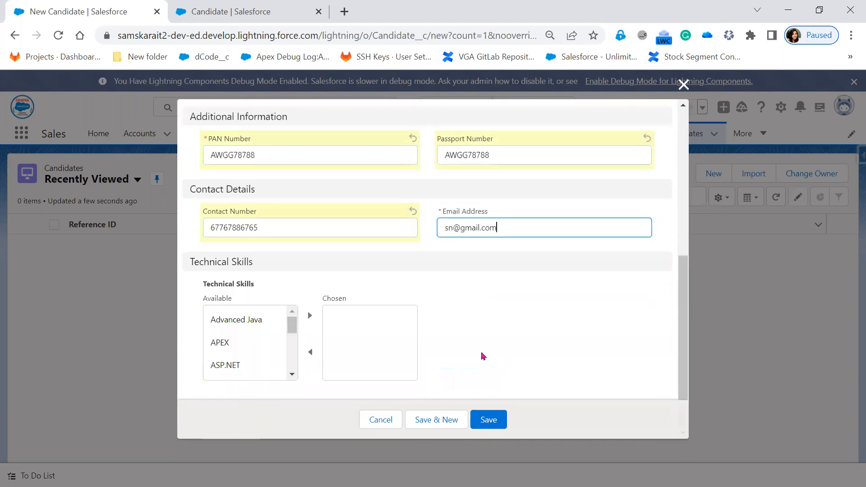
left_click(251, 321)
left_click(310, 315)
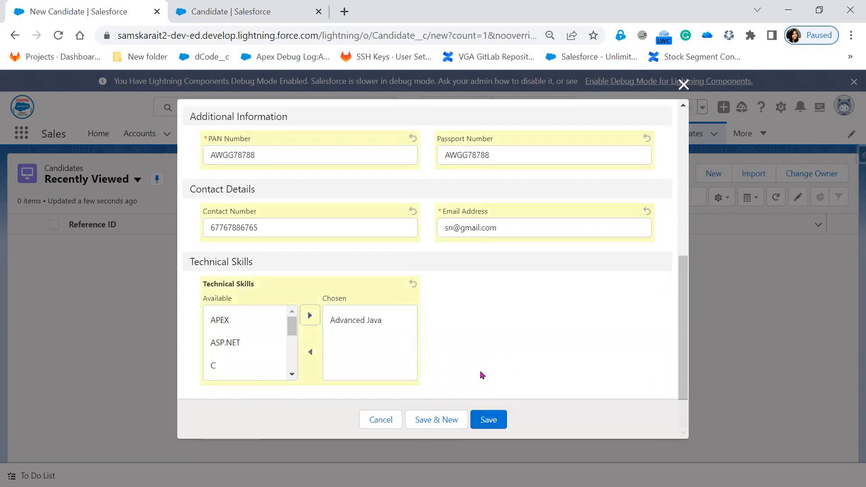
left_click(487, 421)
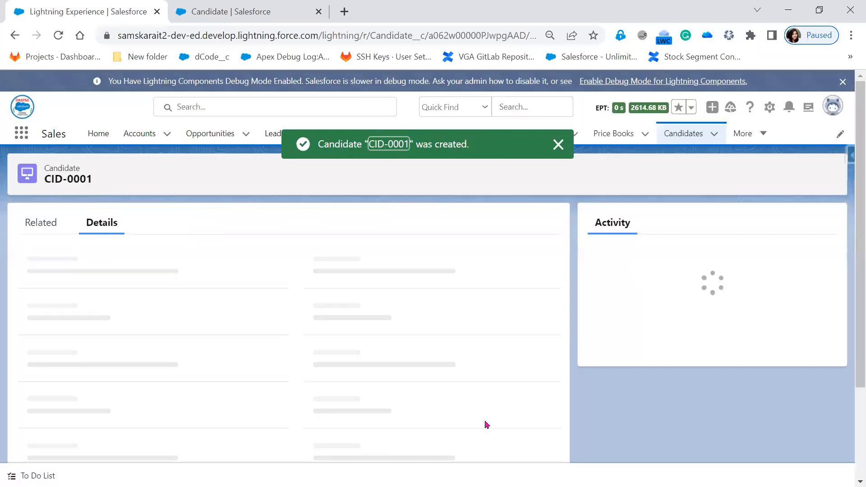
Step: Select the CID-0001 Reference ID value on the new candidate's record page
left_click_drag(413, 144, 391, 145)
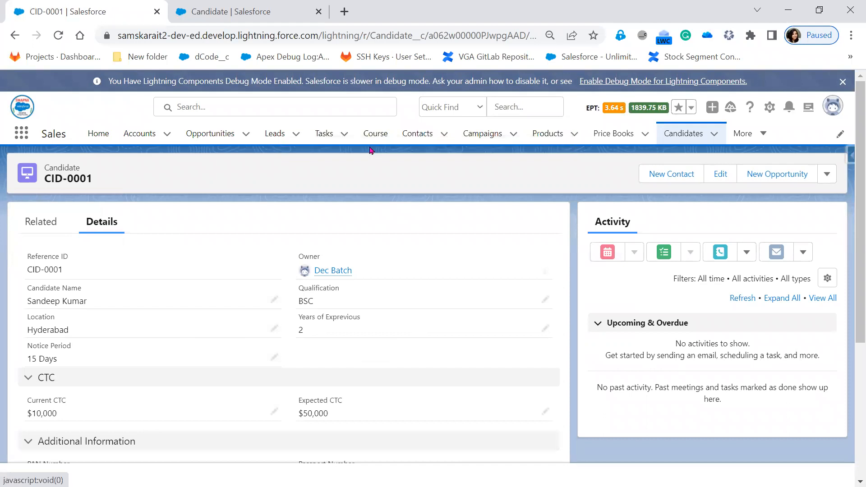
left_click_drag(66, 275, 27, 271)
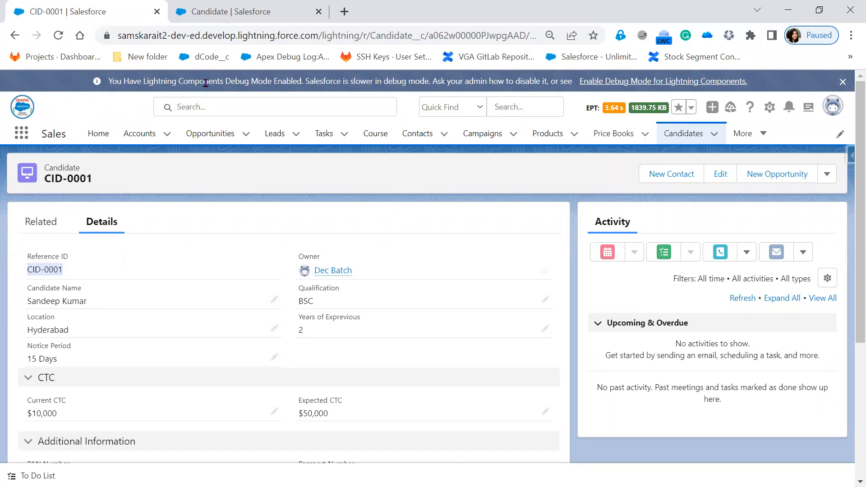
Step: Review the Candidate object's Record Name auto-number format, then return to its Details page
left_click(242, 10)
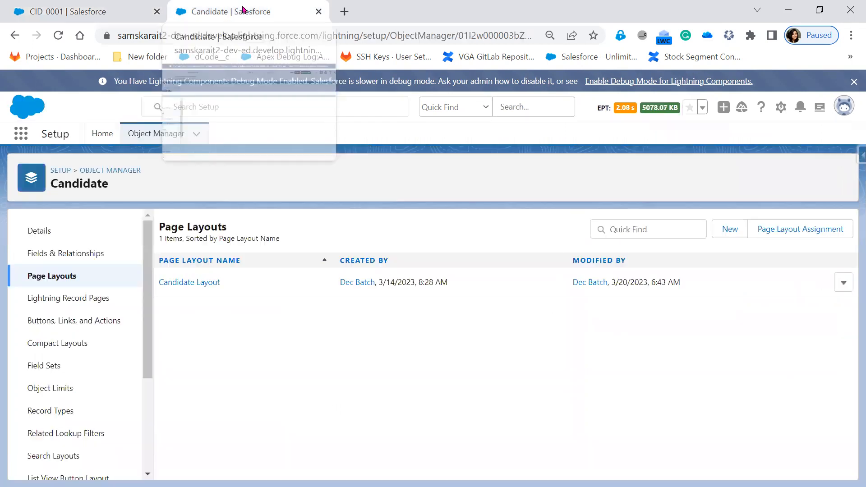
left_click(44, 233)
left_click(786, 236)
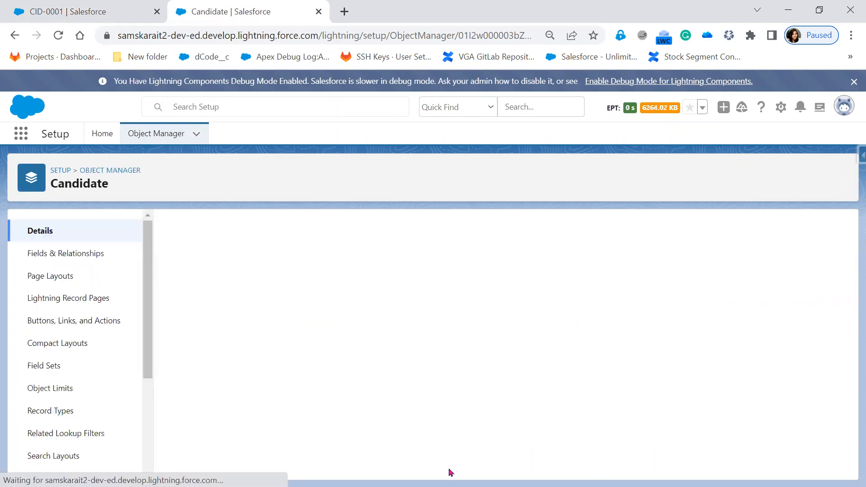
scroll(443, 433, "down", 4)
left_click(334, 389)
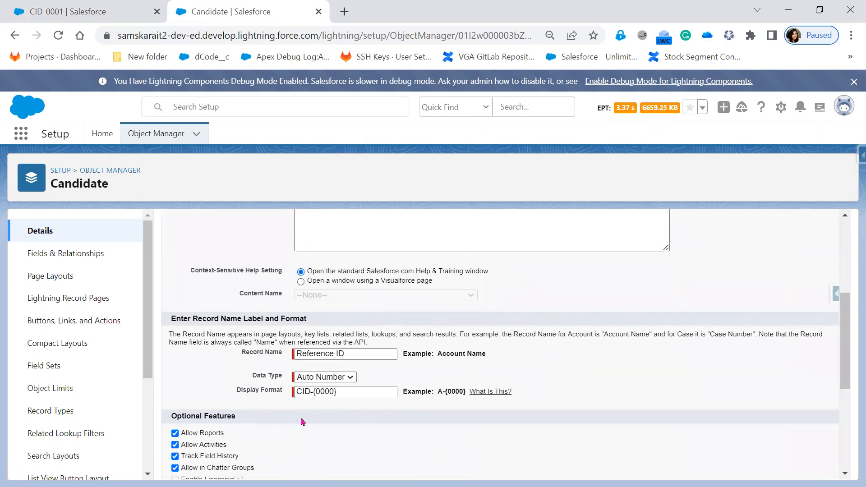
left_click(15, 34)
left_click(80, 19)
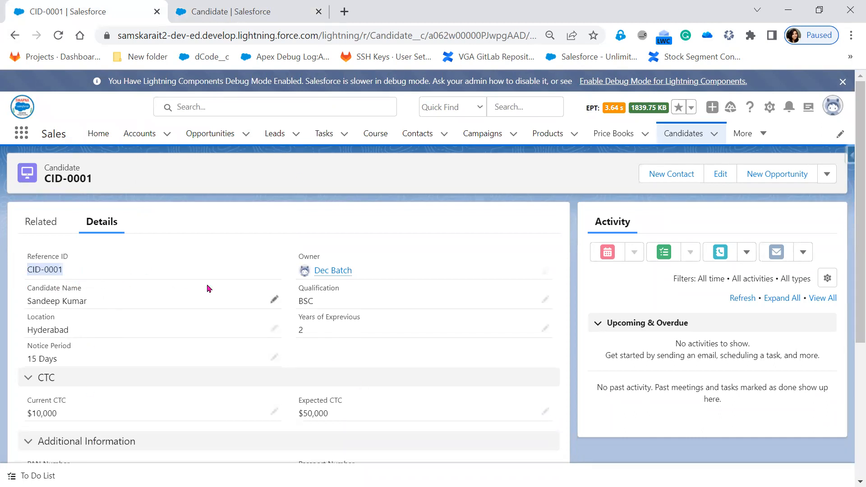
left_click(258, 13)
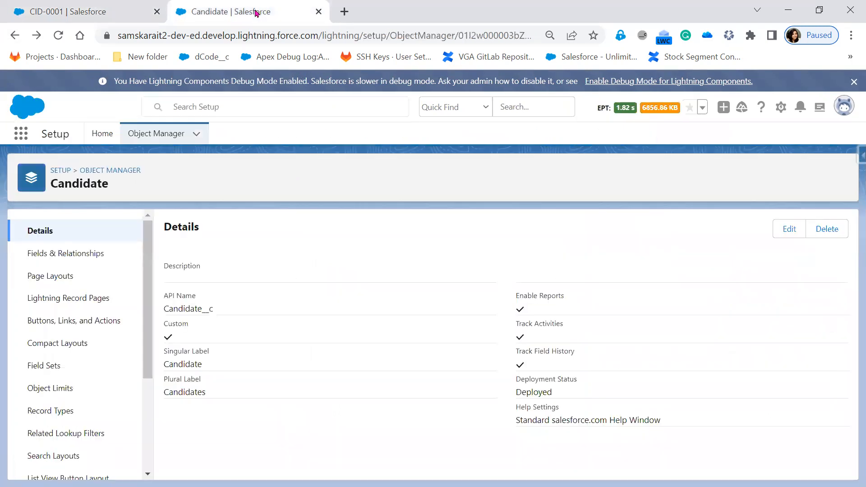
Step: Search 'Schem' in Setup Quick Find and open Schema Builder
left_click(112, 130)
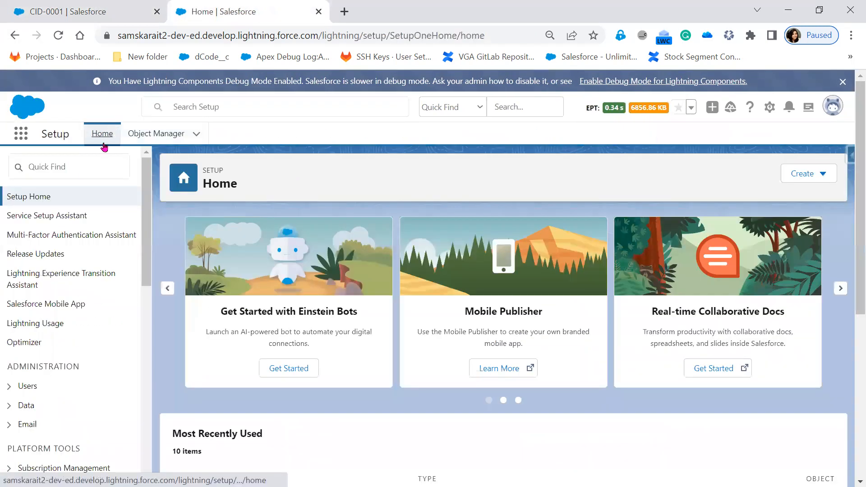
left_click(82, 166)
type("Sc")
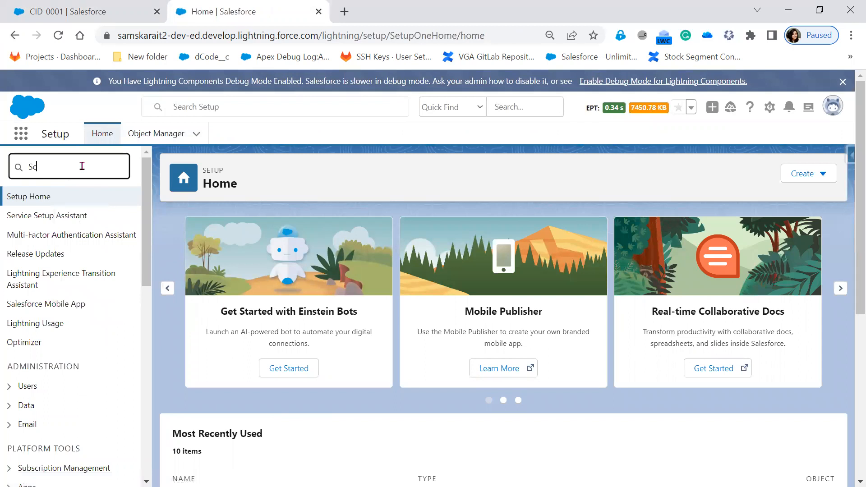
type("hem")
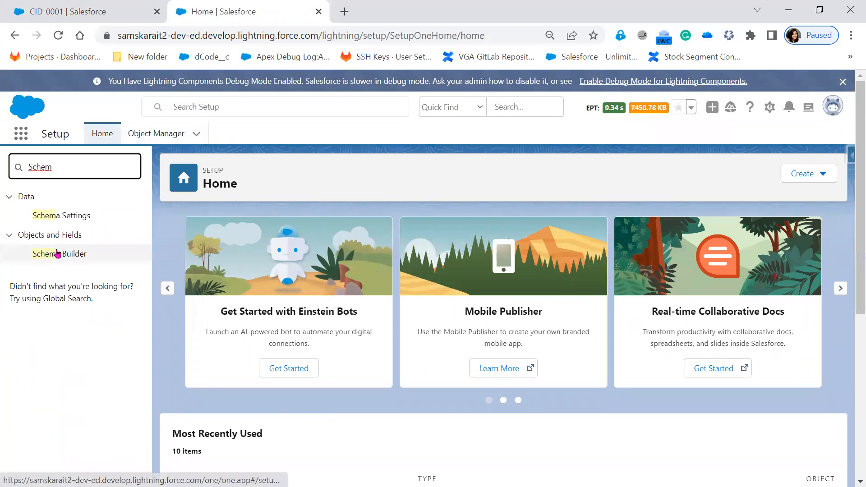
left_click(58, 253)
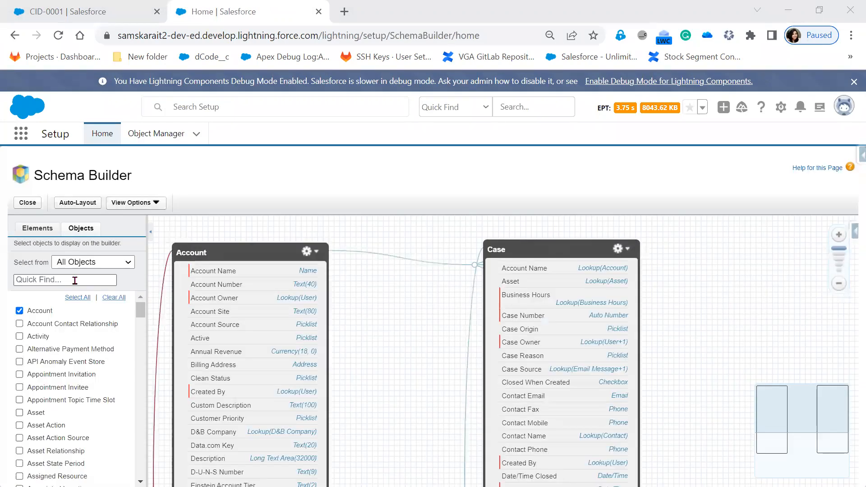
Step: Filter Schema Builder to Custom Objects and add Candidate and Position to the canvas
left_click(74, 280)
left_click(92, 262)
left_click(96, 305)
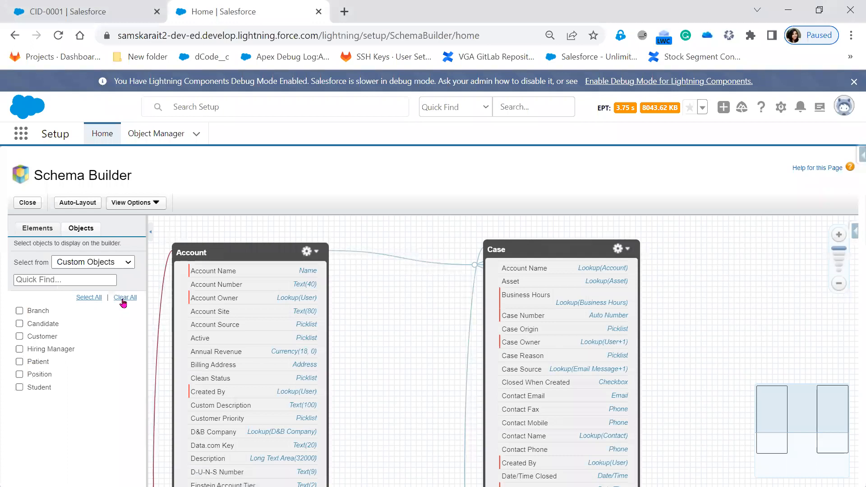
left_click(115, 261)
left_click(103, 272)
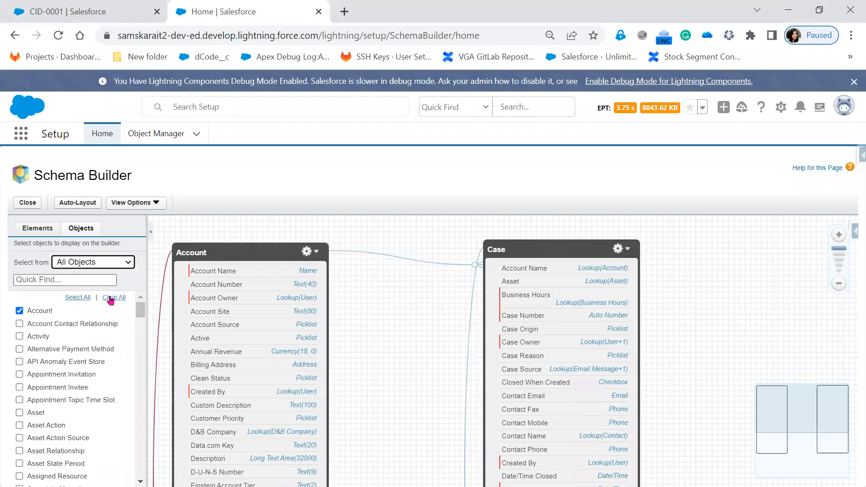
left_click(97, 264)
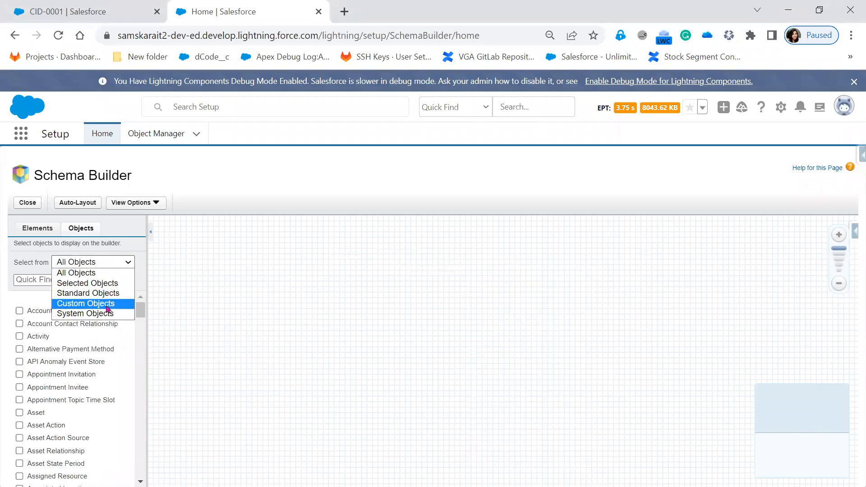
left_click(107, 308)
left_click(20, 324)
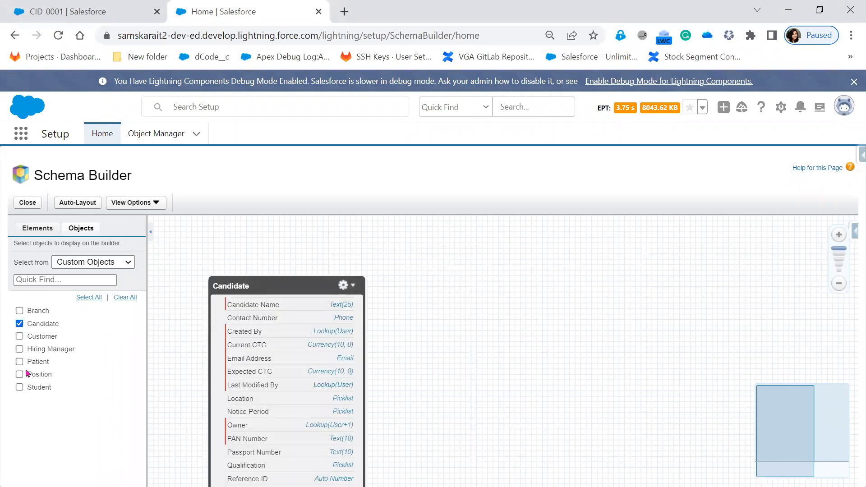
left_click(18, 375)
Step: Arrange Candidate and Position side by side, then return to the USE CASE slide
left_click_drag(431, 286, 502, 286)
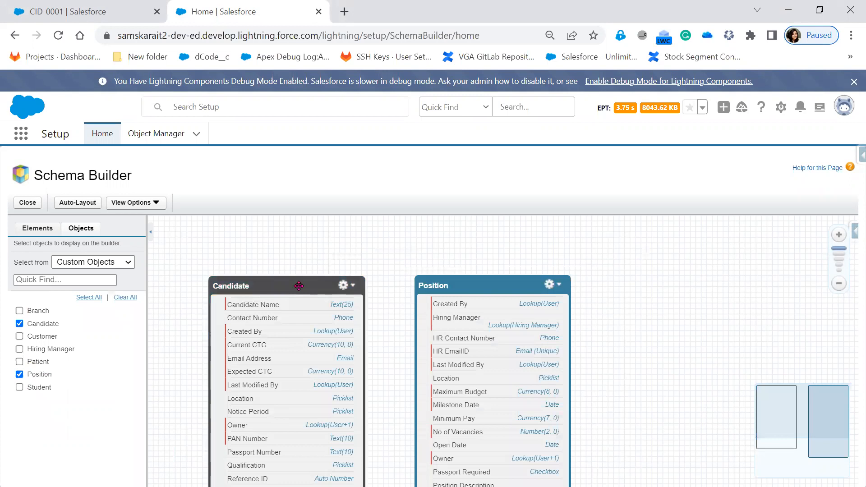
left_click_drag(300, 286, 291, 274)
left_click_drag(509, 289, 533, 266)
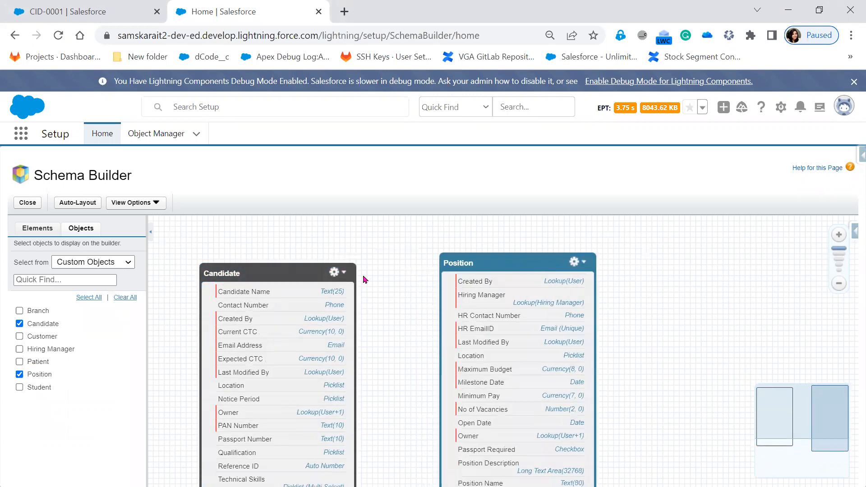
left_click_drag(278, 273, 297, 269)
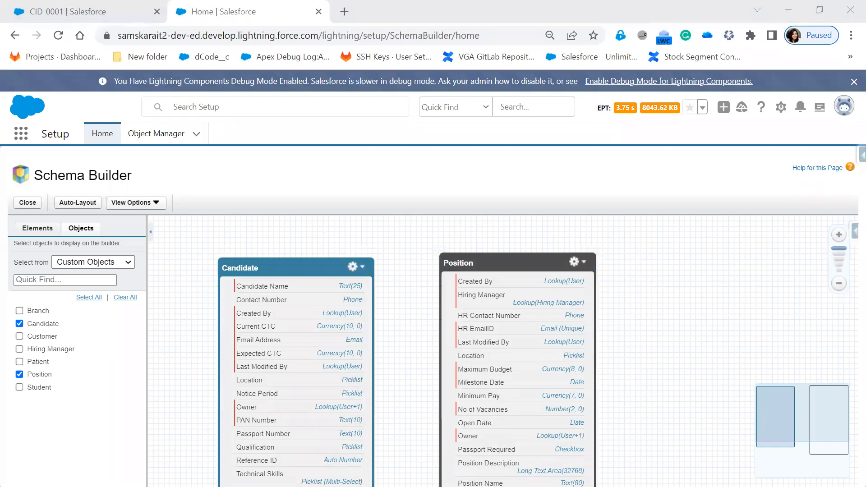
key("alt+Tab")
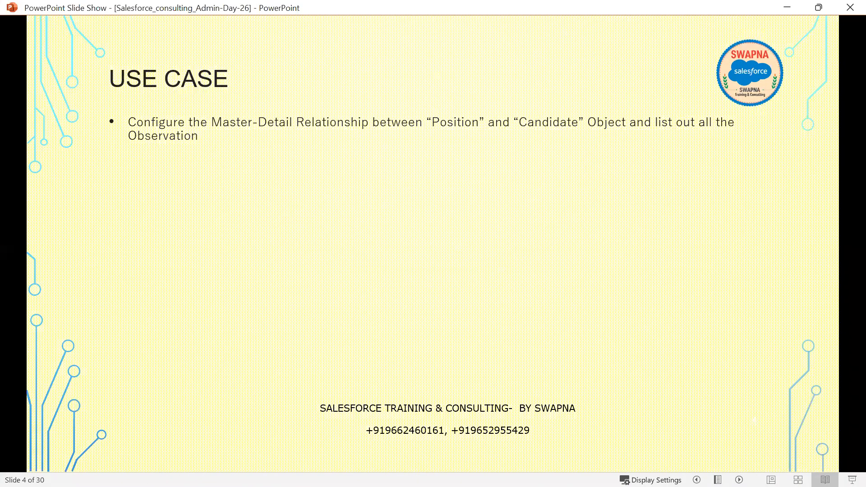
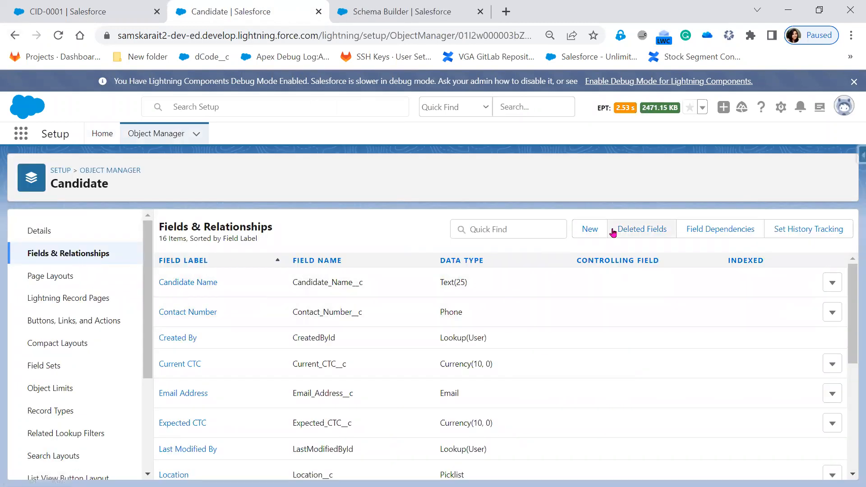
Step: Start a new custom field on the Candidate object from Fields & Relationships
left_click(594, 233)
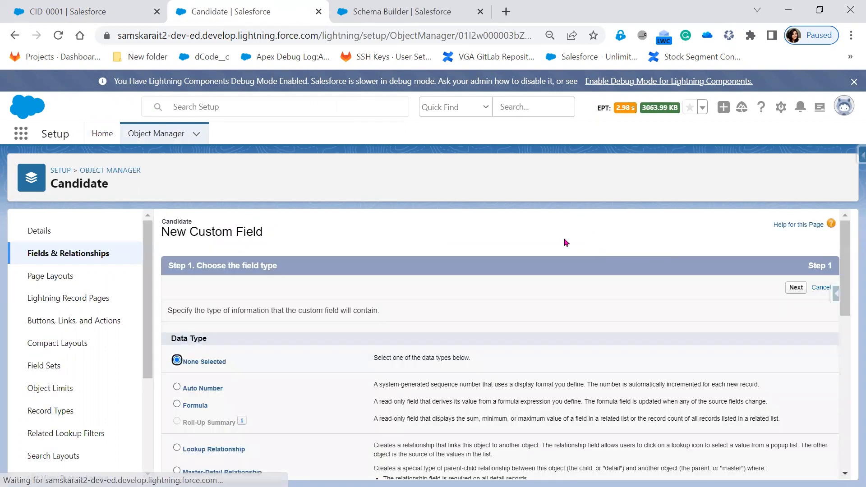
Step: Make the new Candidate field a Master-Detail Relationship with Position as the related object
scroll(286, 429, "down", 2)
left_click(256, 408)
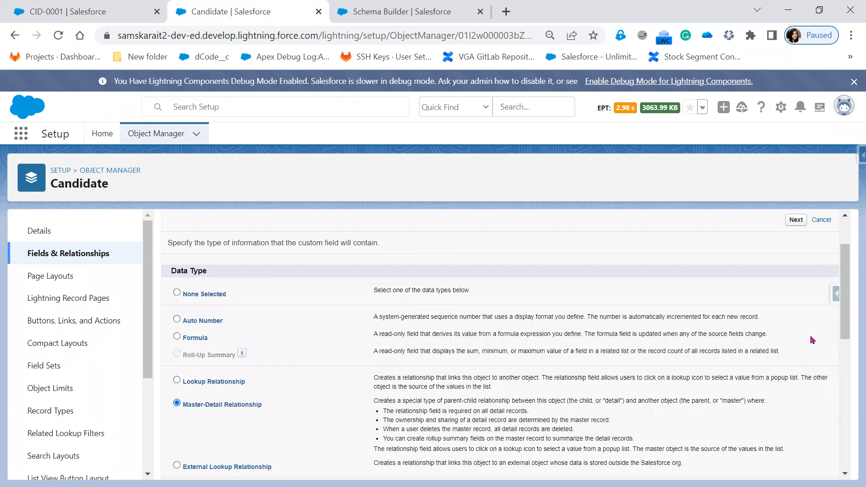
scroll(811, 339, "up", 2)
left_click(795, 289)
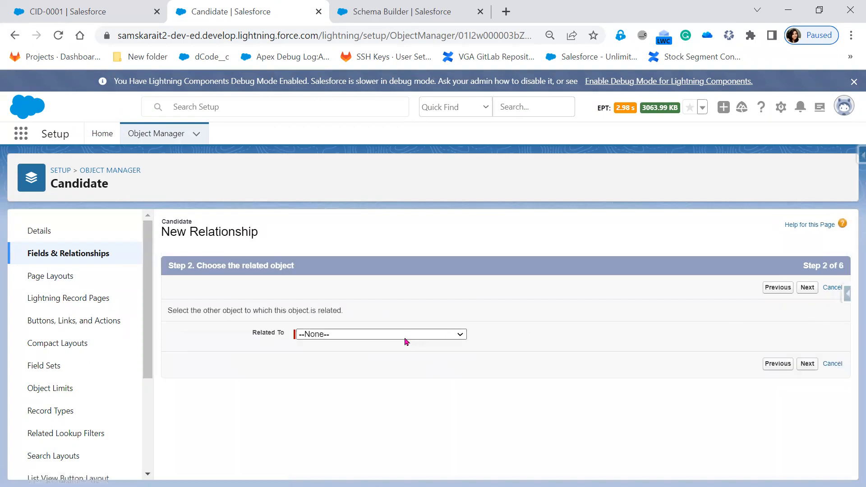
left_click(388, 339)
scroll(387, 316, "down", 15)
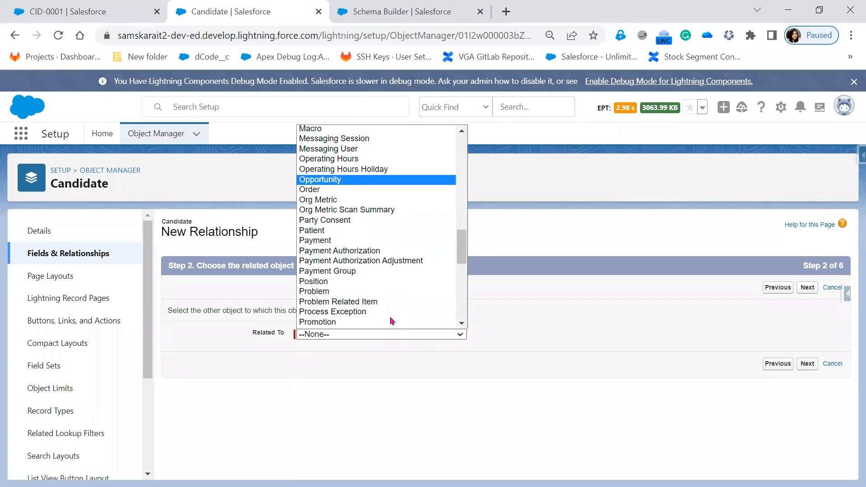
left_click(385, 282)
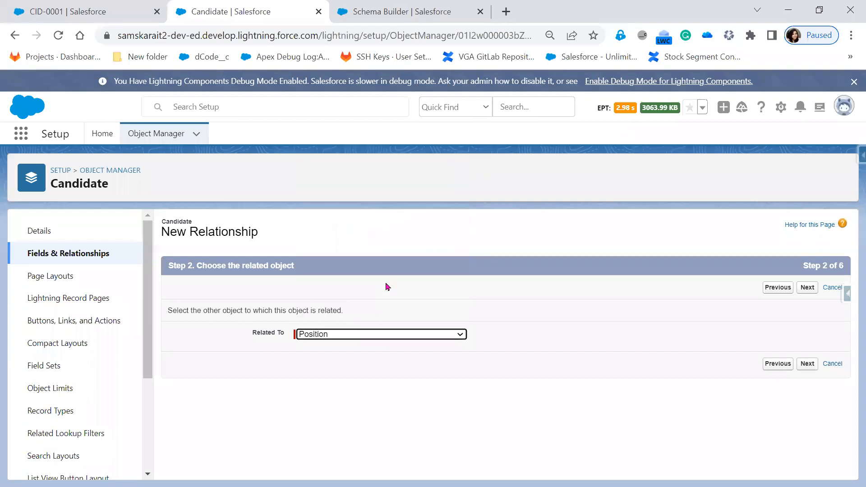
left_click(803, 364)
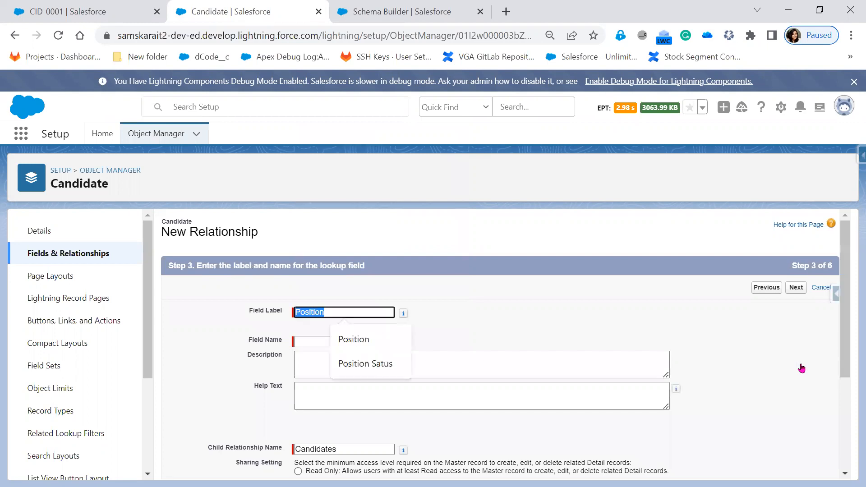
Step: Review the 'Candidates' child relationship name and outline the Read/Write sharing setting
scroll(801, 369, "down", 1)
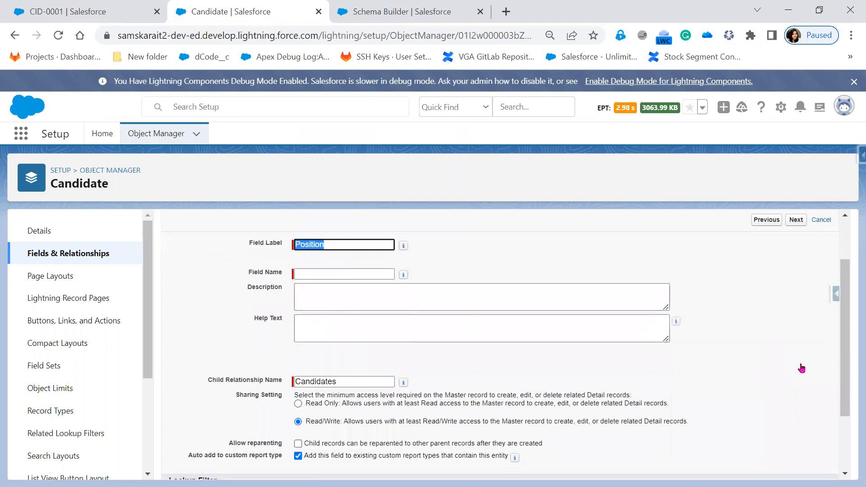
scroll(483, 379, "down", 1)
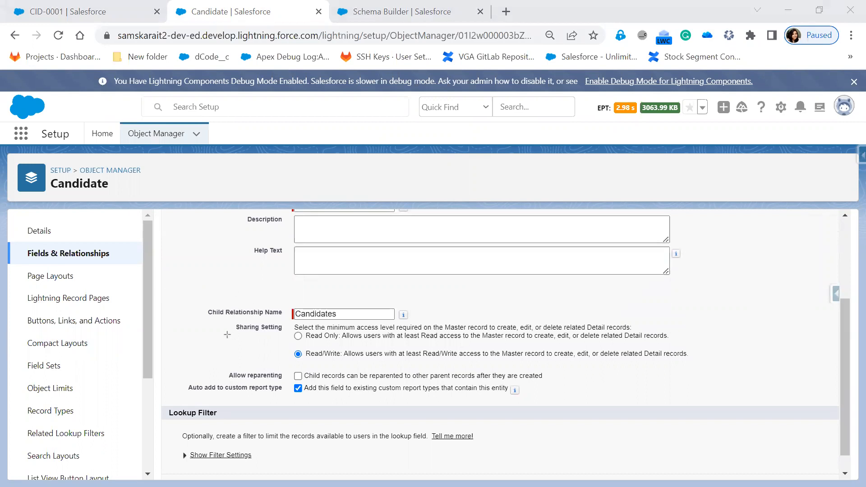
mouse_move(212, 321)
left_mouse_down()
mouse_move(471, 349)
mouse_move(715, 362)
left_mouse_up()
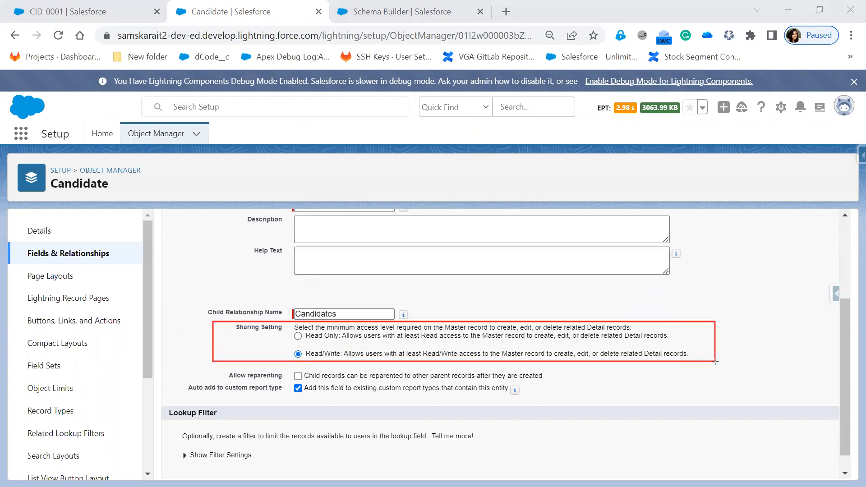
left_click_drag(211, 364, 589, 384)
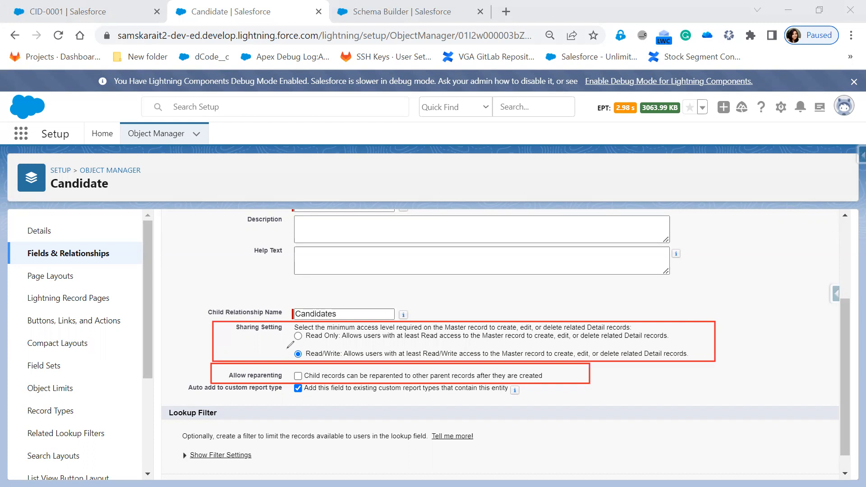
mouse_move(236, 331)
left_mouse_down()
mouse_move(266, 335)
mouse_move(288, 321)
mouse_move(233, 322)
mouse_move(237, 332)
left_mouse_up()
left_click_drag(295, 332, 321, 334)
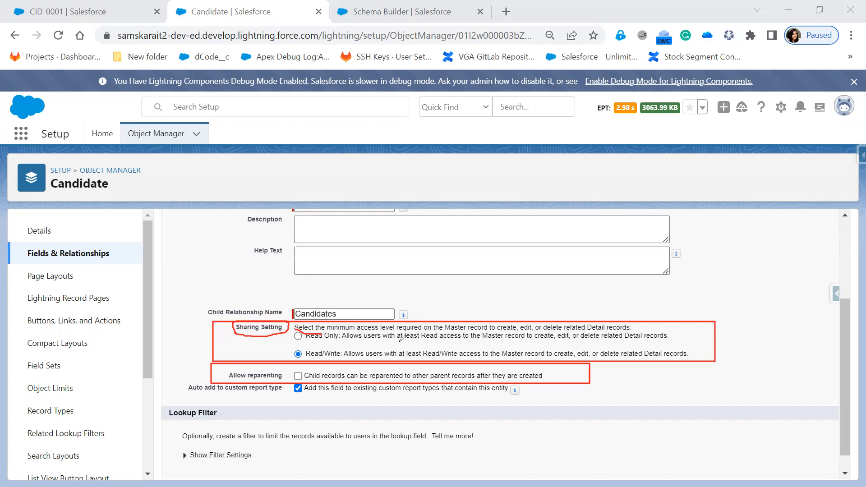
mouse_move(306, 342)
left_mouse_down()
mouse_move(339, 343)
mouse_move(339, 360)
left_mouse_up()
left_click_drag(525, 343, 558, 342)
left_click_drag(287, 355, 297, 347)
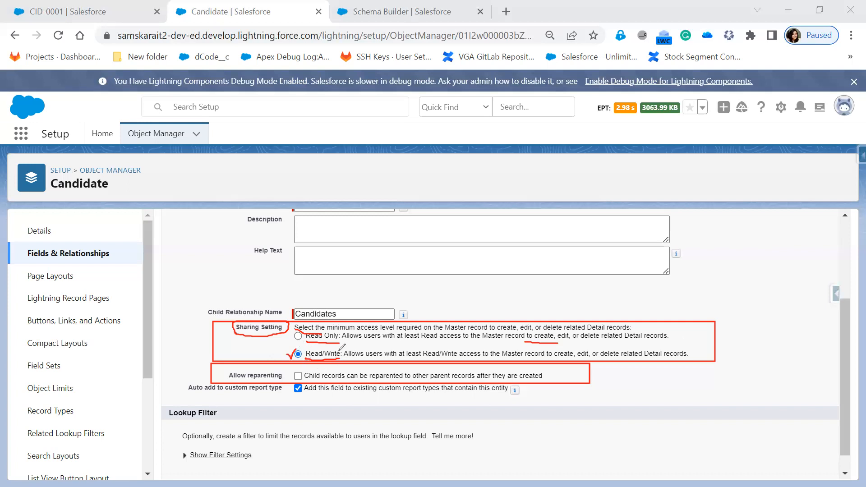
left_click_drag(232, 323, 217, 299)
left_click_drag(193, 284, 188, 282)
mouse_move(286, 372)
left_mouse_down()
mouse_move(293, 369)
mouse_move(288, 378)
left_mouse_up()
mouse_move(697, 255)
left_mouse_down()
mouse_move(709, 251)
mouse_move(717, 279)
mouse_move(697, 280)
mouse_move(697, 252)
mouse_move(710, 259)
mouse_move(728, 251)
mouse_move(726, 232)
mouse_move(727, 254)
mouse_move(753, 236)
mouse_move(739, 225)
mouse_move(726, 246)
left_mouse_up()
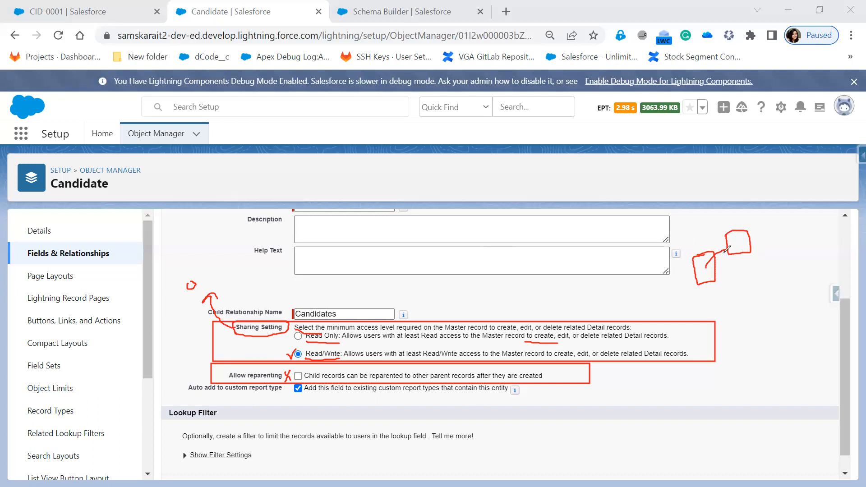
mouse_move(722, 232)
left_mouse_down()
mouse_move(752, 246)
mouse_move(734, 248)
mouse_move(727, 263)
left_mouse_up()
left_click_drag(297, 372, 312, 368)
mouse_move(724, 233)
left_mouse_down()
mouse_move(748, 239)
mouse_move(778, 215)
left_mouse_up()
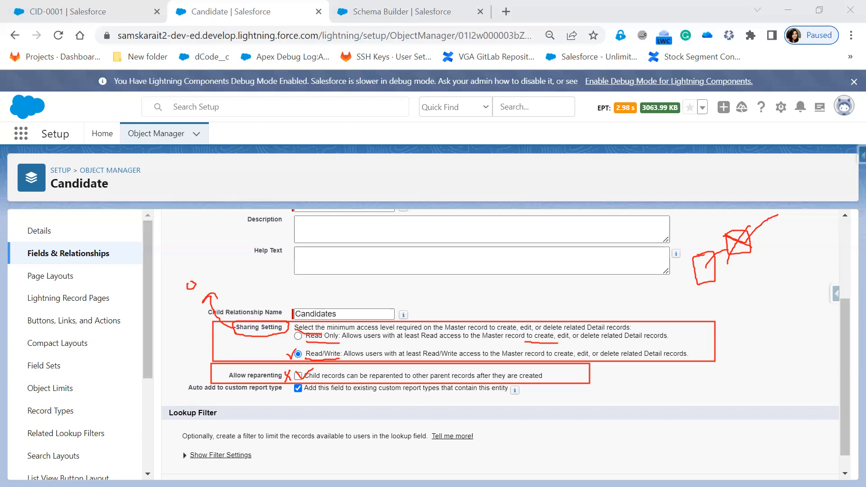
left_click(461, 366)
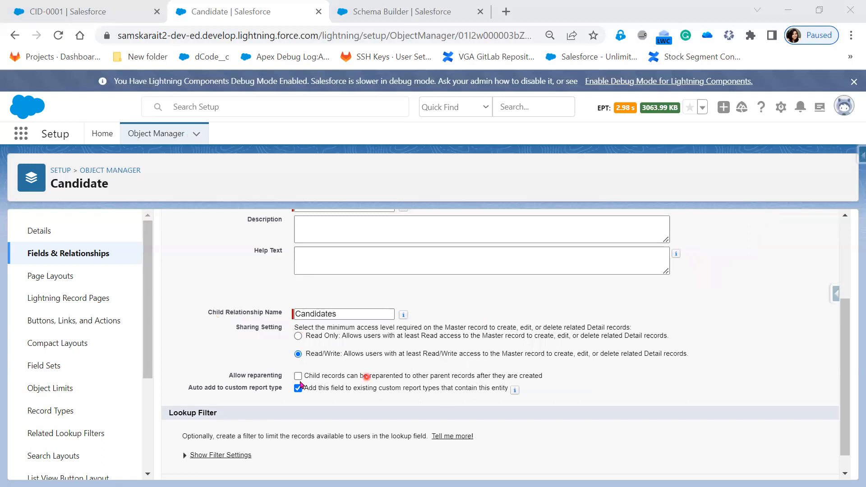
Step: Keep Read/Write sharing, default field-level security and page layouts, advancing to Step 6
scroll(413, 404, "down", 1)
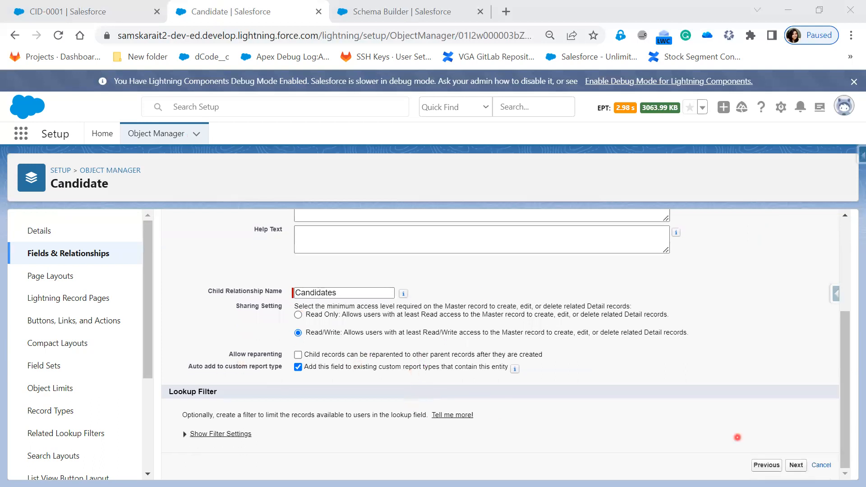
left_click(796, 466)
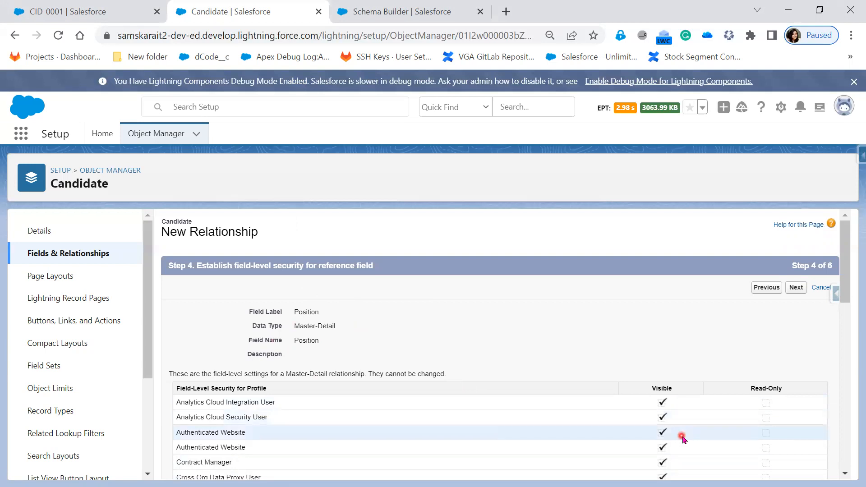
scroll(680, 380, "down", 10)
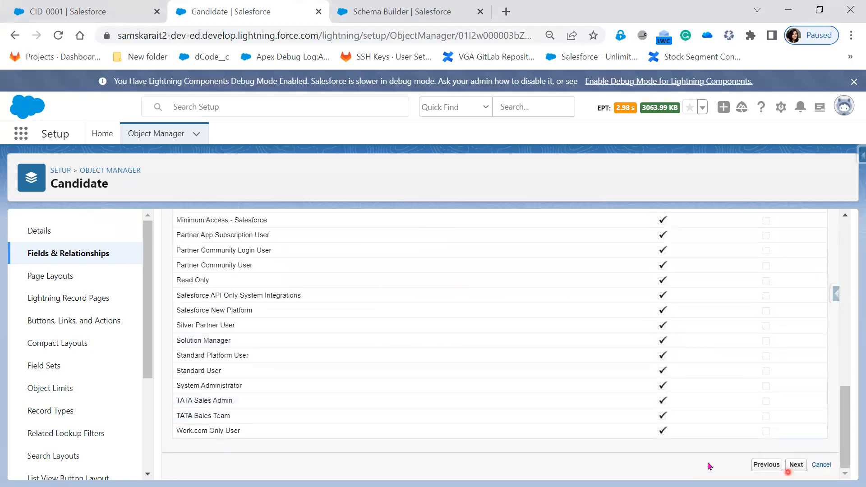
scroll(662, 458, "up", 10)
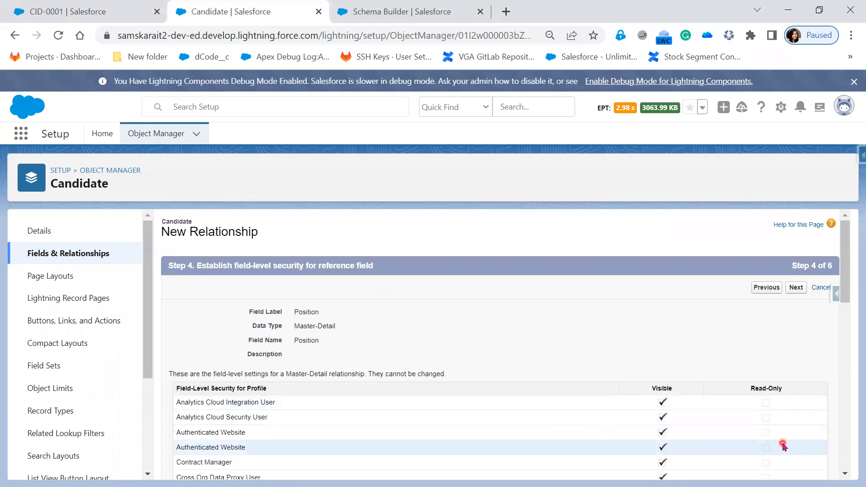
left_click(796, 287)
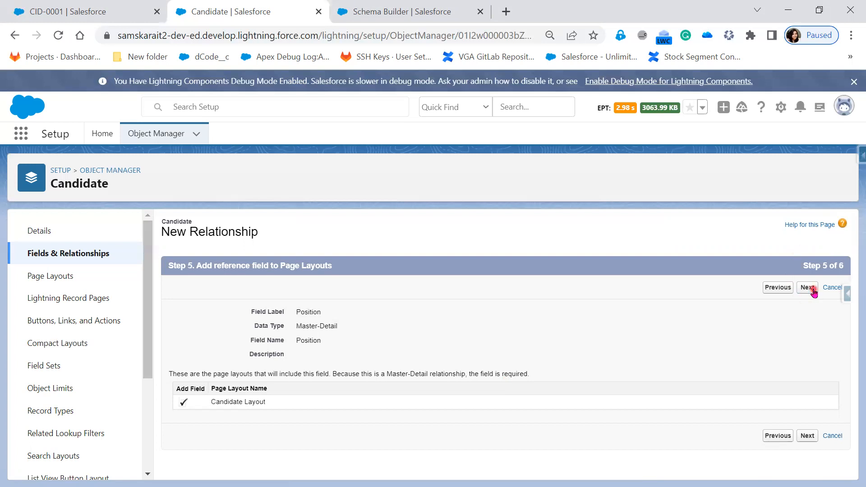
left_click(813, 292)
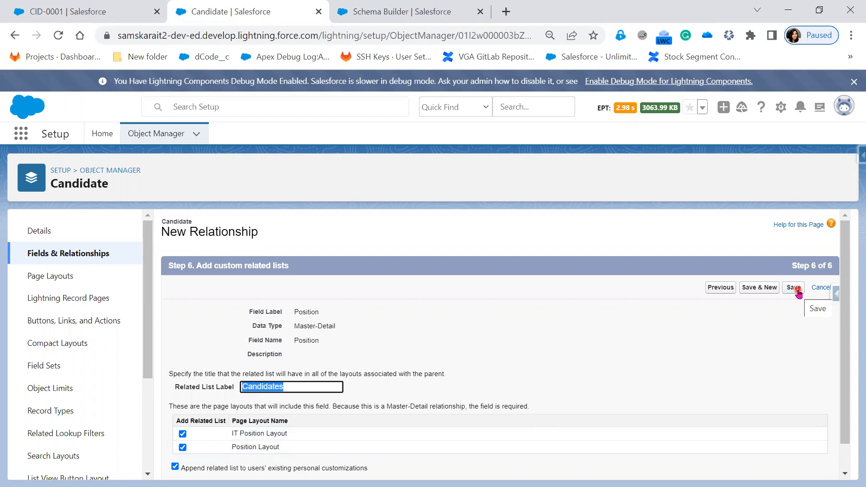
Step: Save the Position field and highlight the error's reason about existing Candidate records
left_click(796, 289)
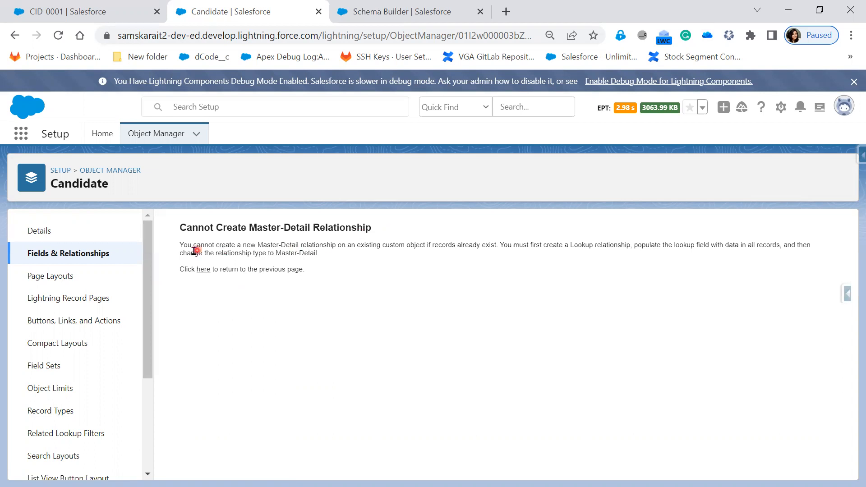
left_click_drag(216, 245, 498, 245)
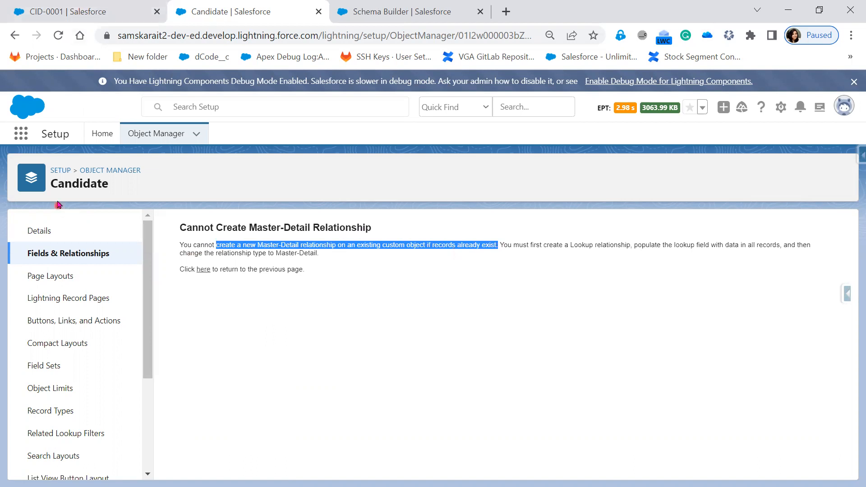
Step: Switch to the browser tab showing the existing CID-0001 candidate record
left_click(117, 17)
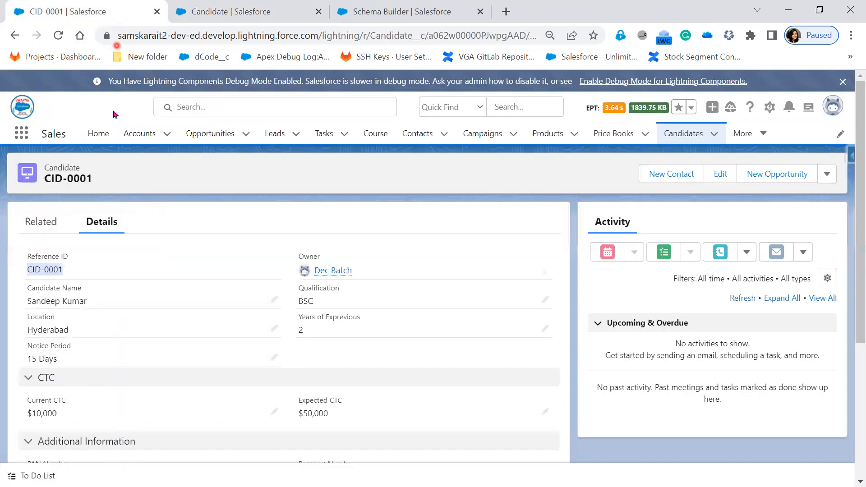
Step: Show the All candidates list view, holding only CID-0001, then return to the error page
left_click(701, 140)
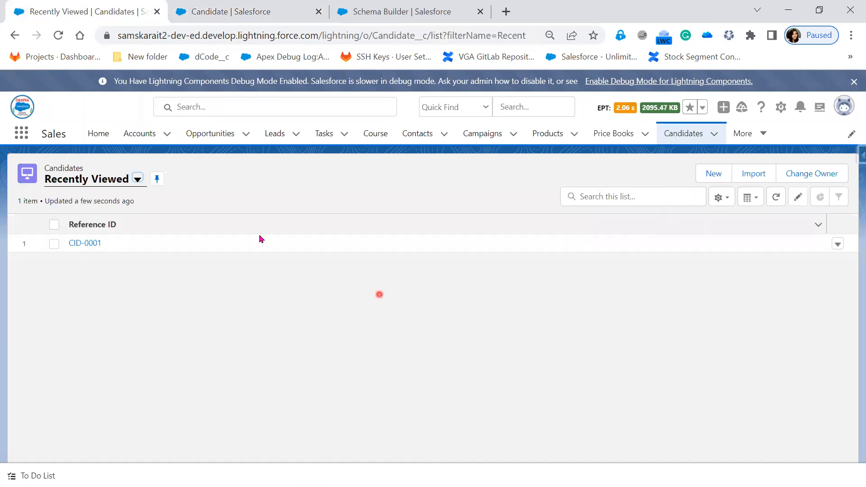
left_click(138, 179)
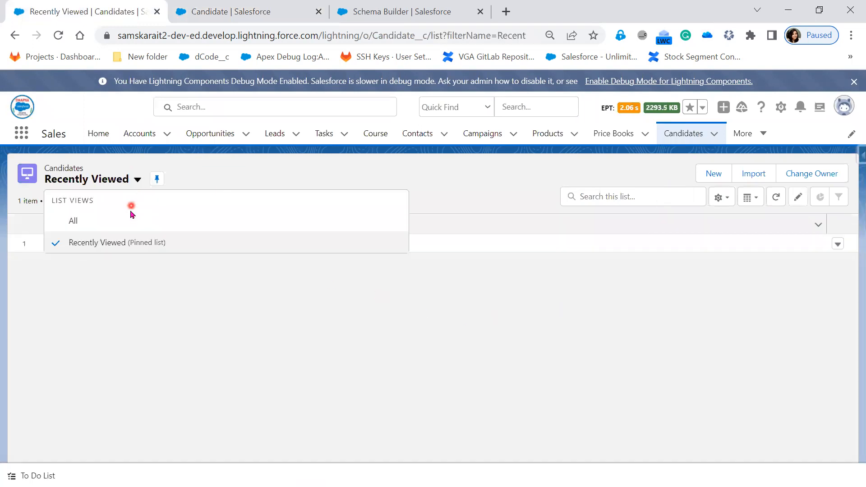
left_click(130, 221)
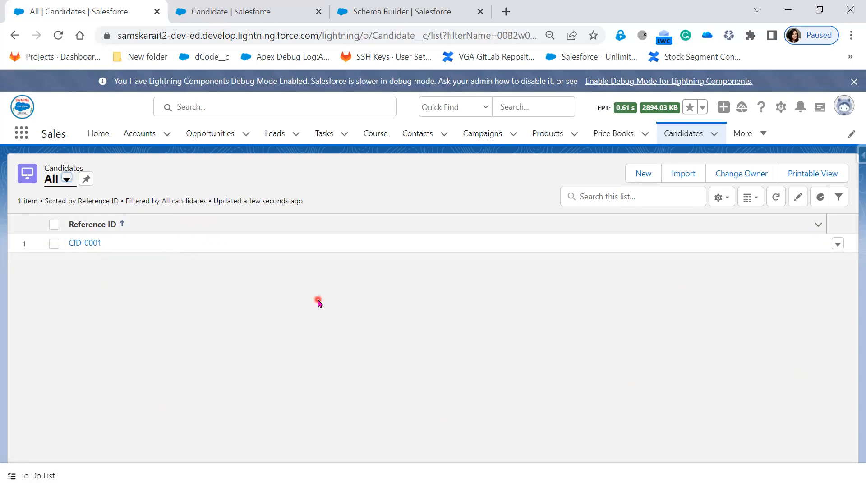
left_click(256, 15)
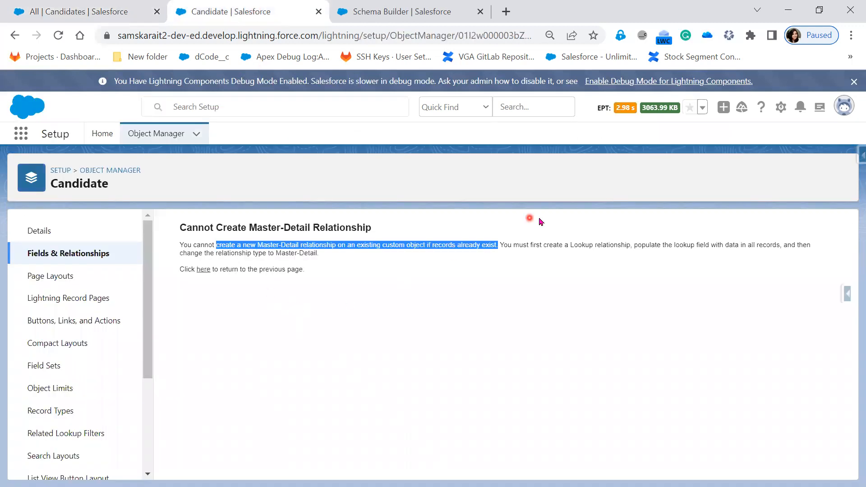
Step: Highlight the error's 'Lookup relationship' requirement, then go back to the All candidates list
left_click(544, 256)
left_click_drag(499, 244, 521, 245)
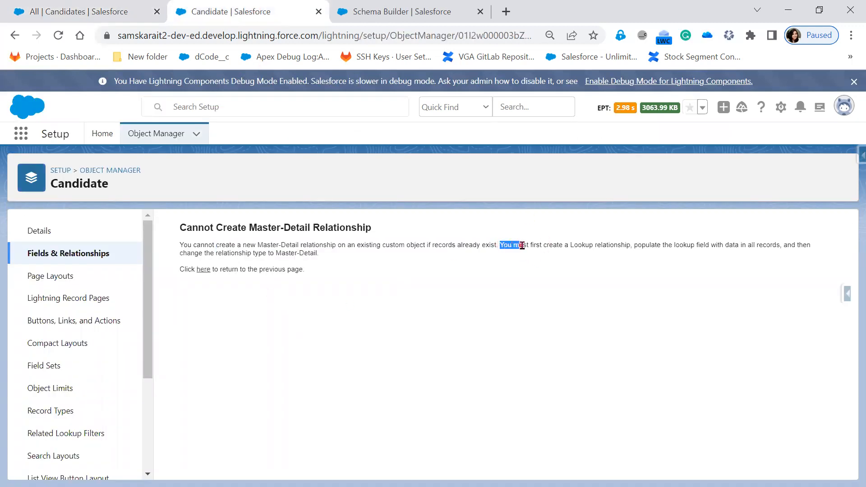
left_click(75, 16)
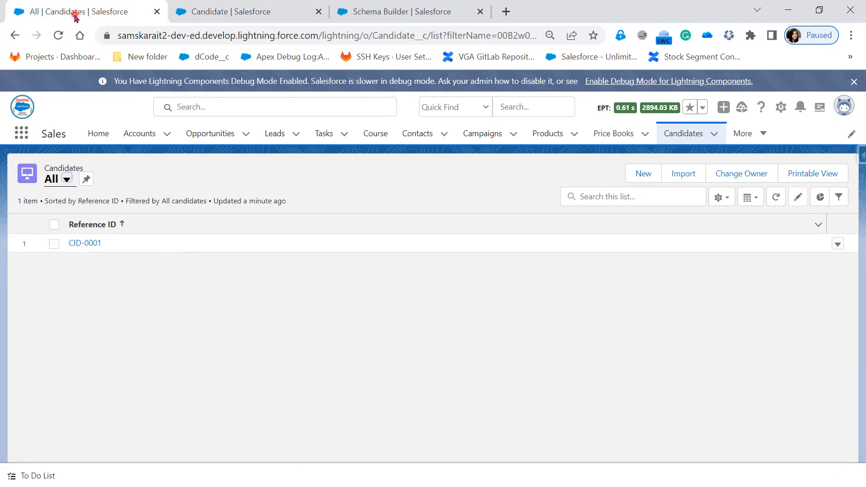
left_click(208, 14)
left_click(571, 252)
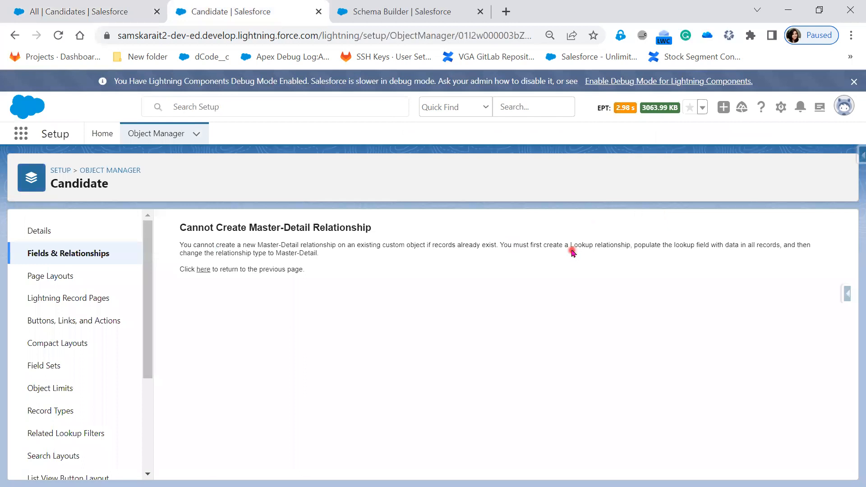
left_click_drag(569, 245, 636, 244)
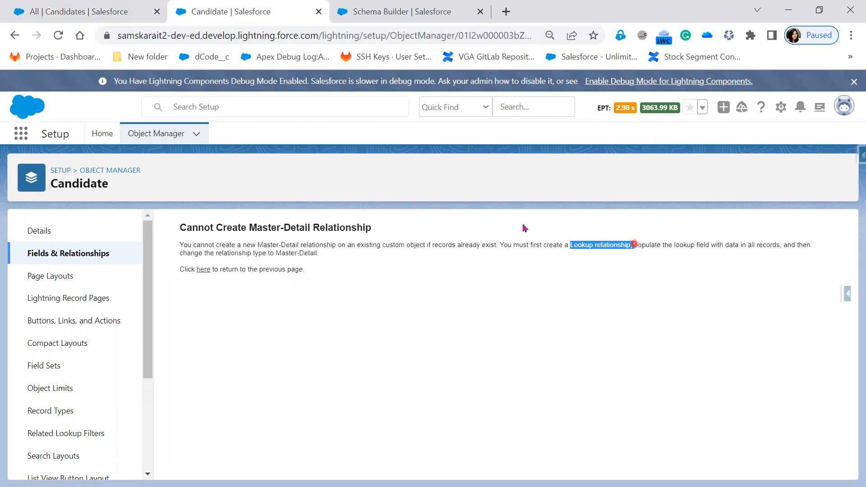
left_click(84, 11)
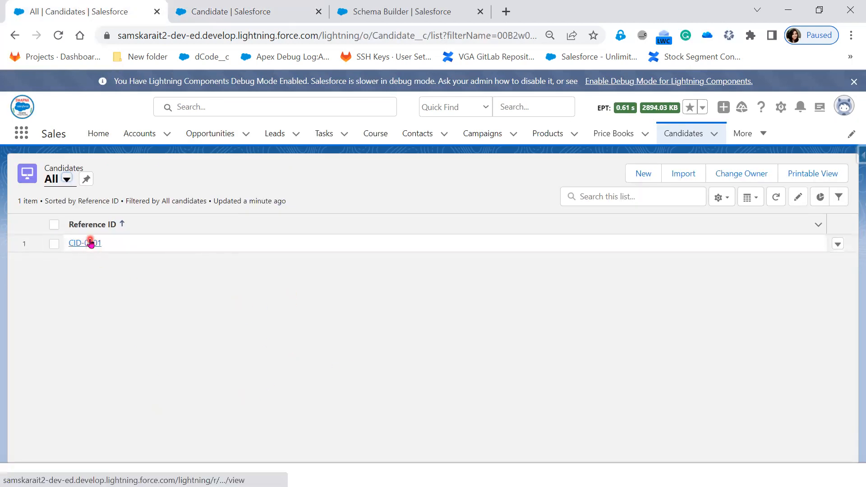
Step: Open the CID-0001 candidate record and delete it, then return to the Candidate setup page
left_click(88, 243)
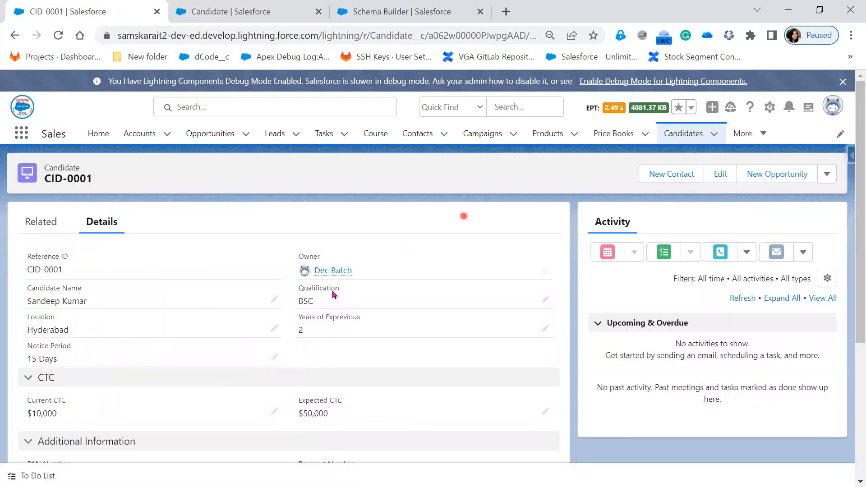
left_click(273, 5)
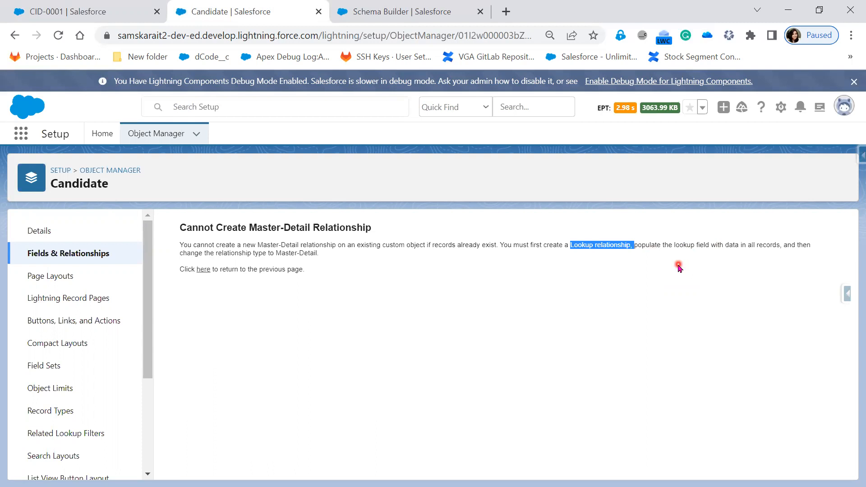
left_click(72, 13)
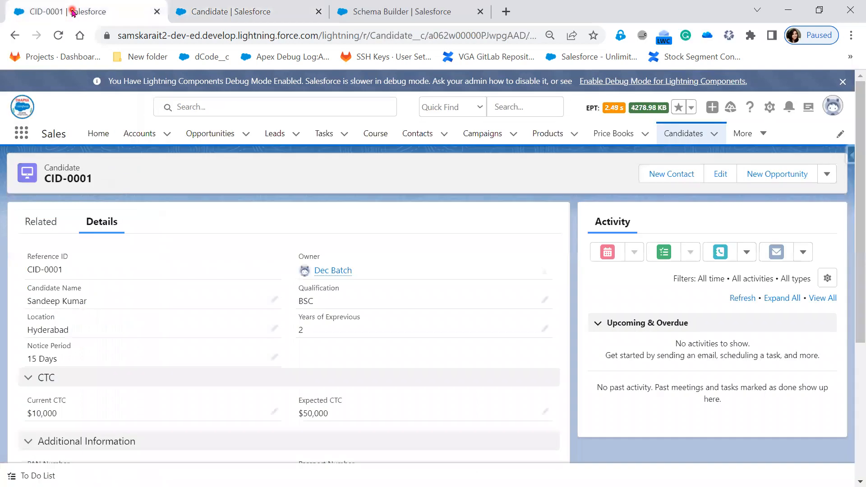
left_click(827, 177)
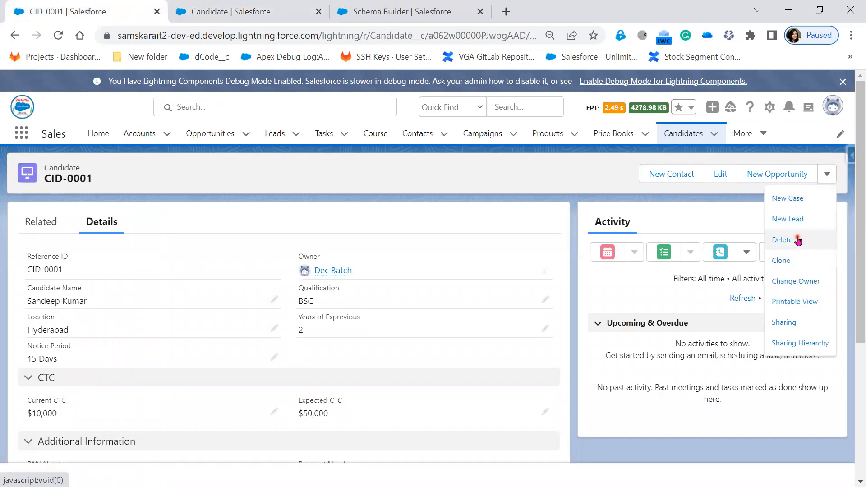
left_click(797, 240)
left_click(591, 303)
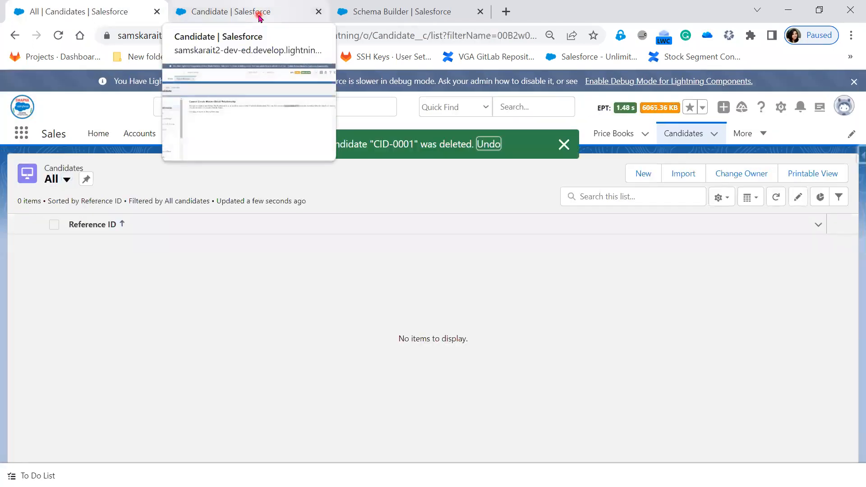
left_click(259, 14)
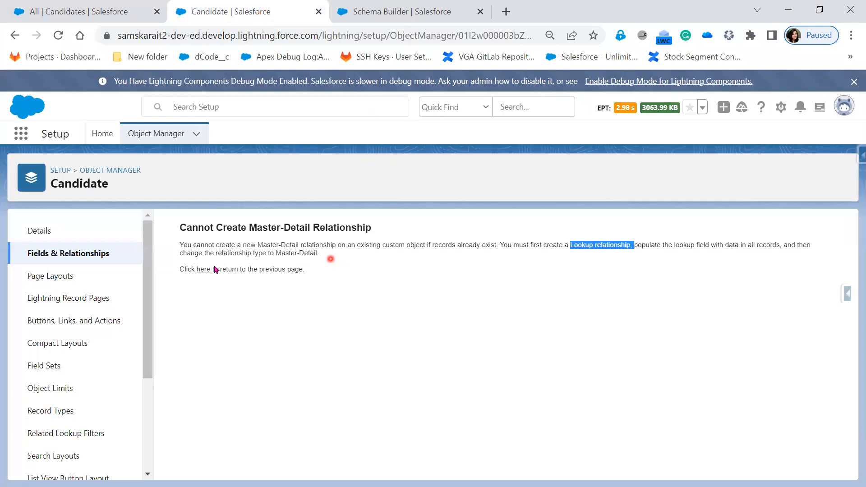
Step: Start a new Candidate field as a Master-Detail Relationship with Position as the related object
left_click(75, 255)
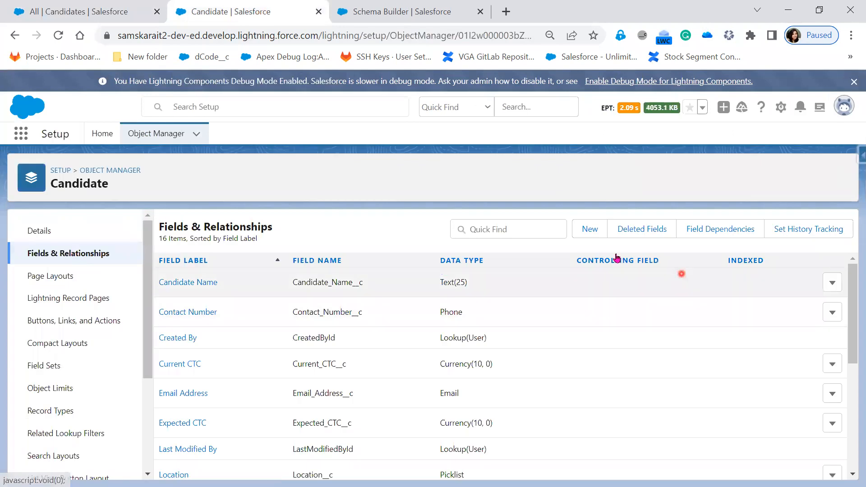
left_click(591, 230)
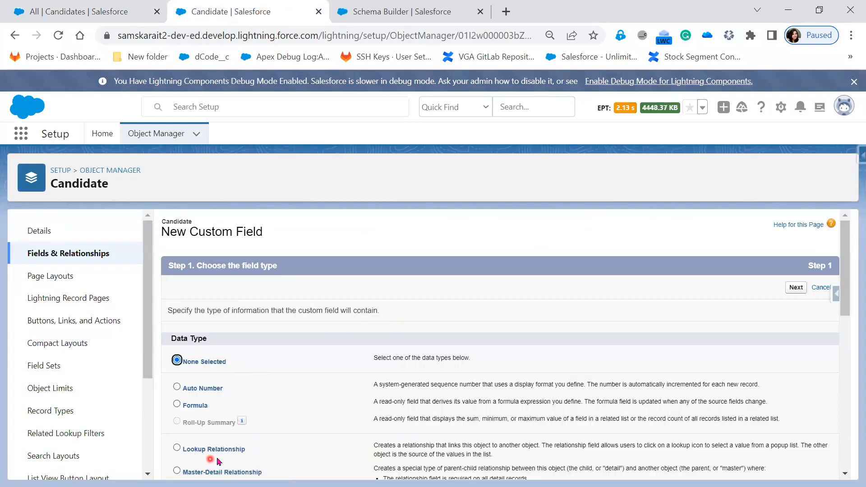
left_click(219, 471)
left_click(795, 288)
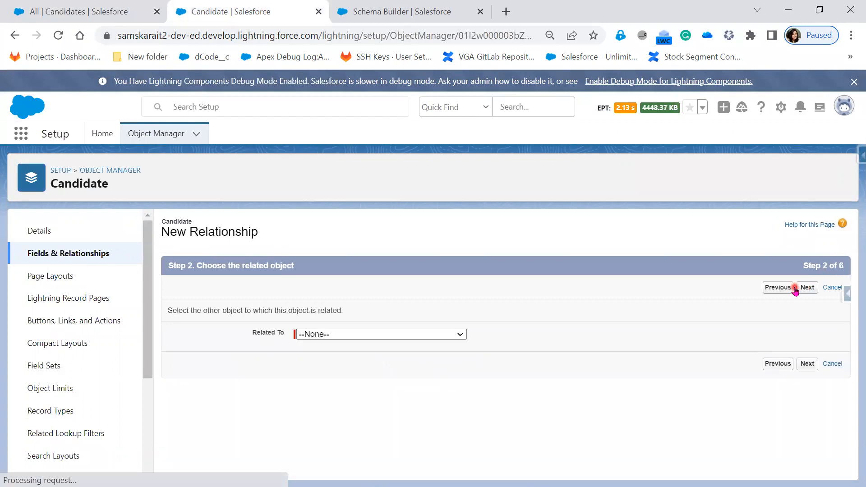
left_click(390, 334)
scroll(394, 325, "down", 8)
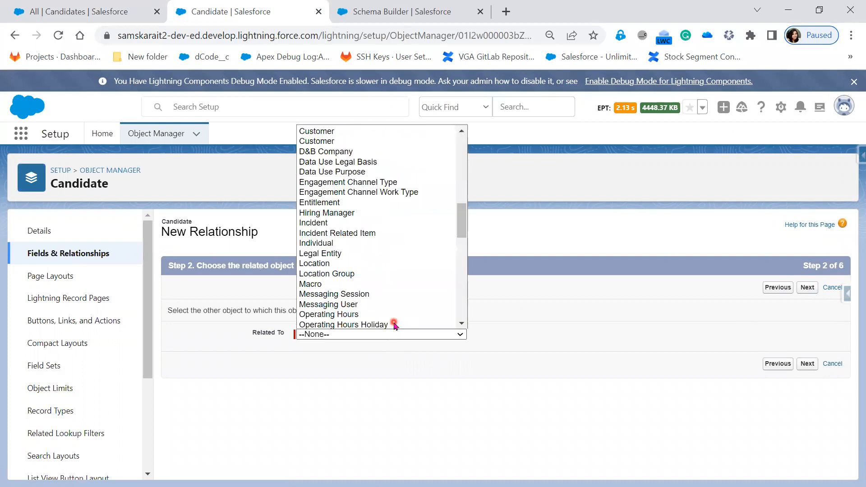
scroll(394, 325, "down", 10)
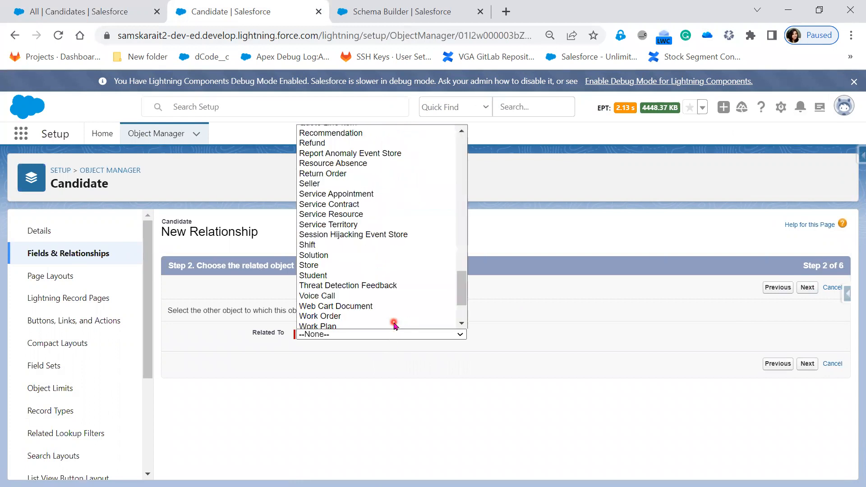
scroll(388, 307, "down", 3)
scroll(372, 269, "up", 7)
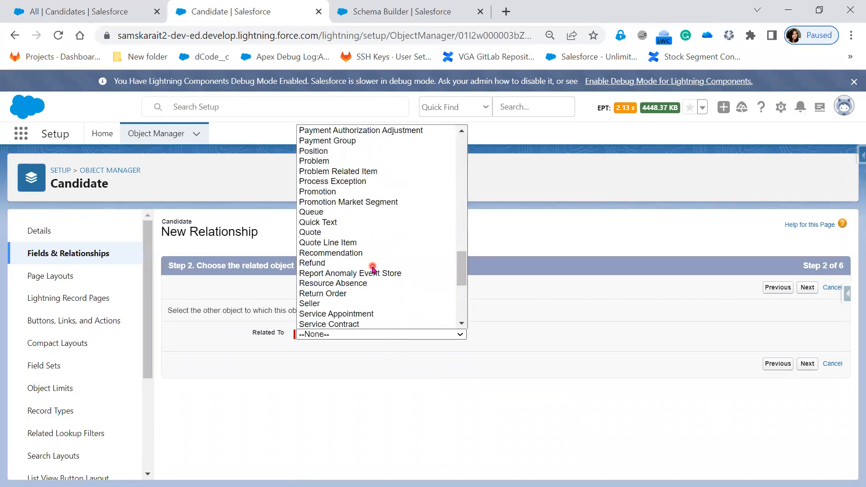
scroll(372, 270, "up", 3)
left_click(364, 226)
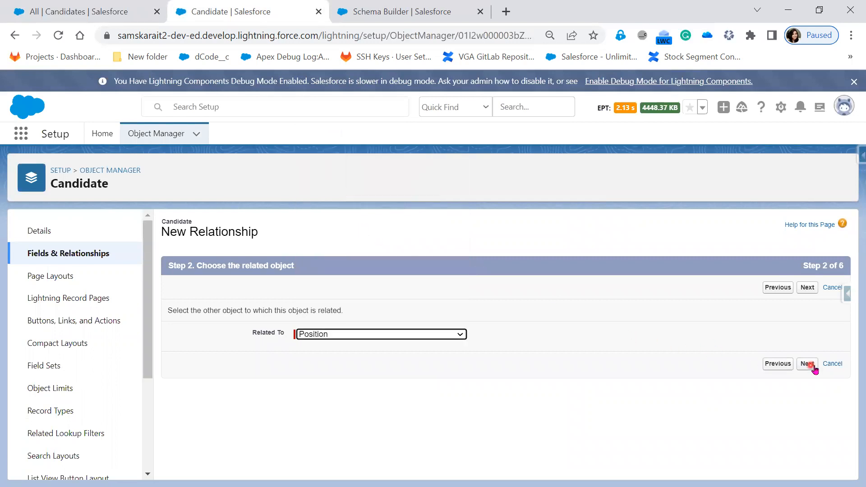
left_click(812, 365)
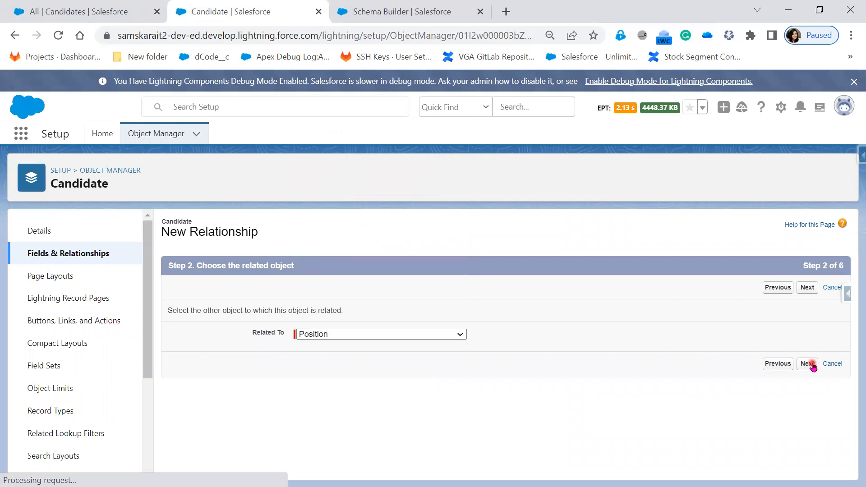
Step: Fill in the field name, keep default sharing, security and layouts, and save the Position field
left_click(388, 341)
left_click(697, 388)
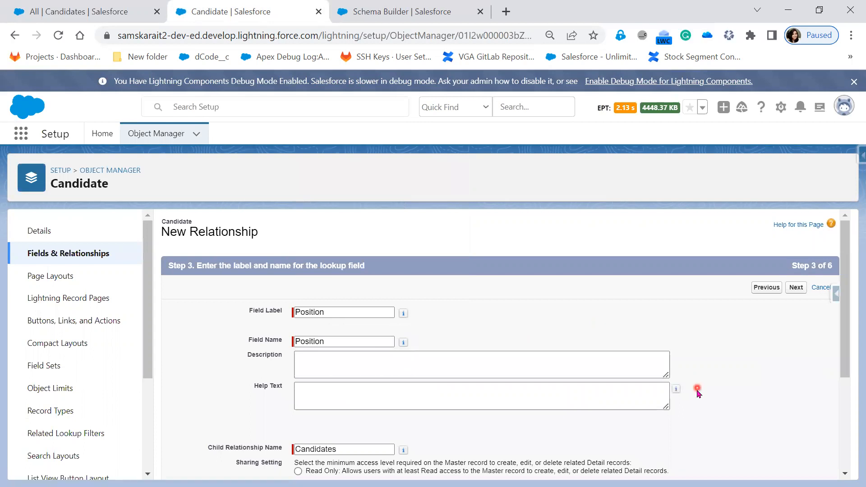
scroll(697, 393, "down", 3)
left_click(794, 467)
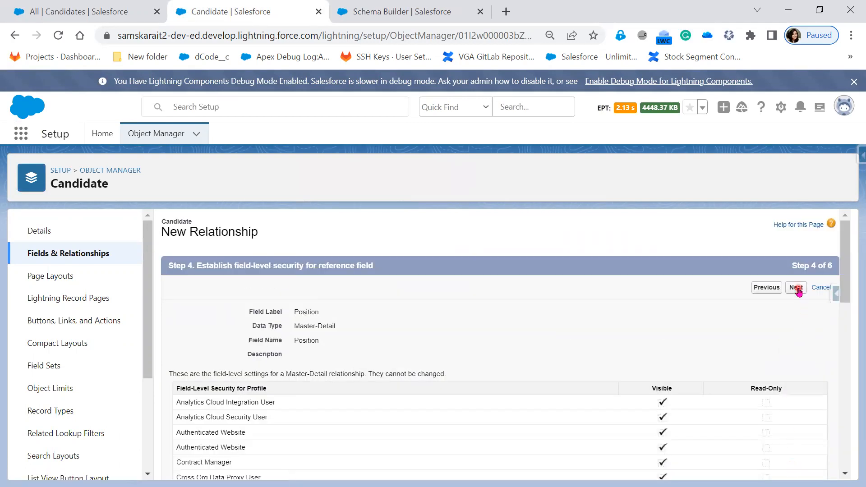
left_click(797, 289)
left_click(802, 289)
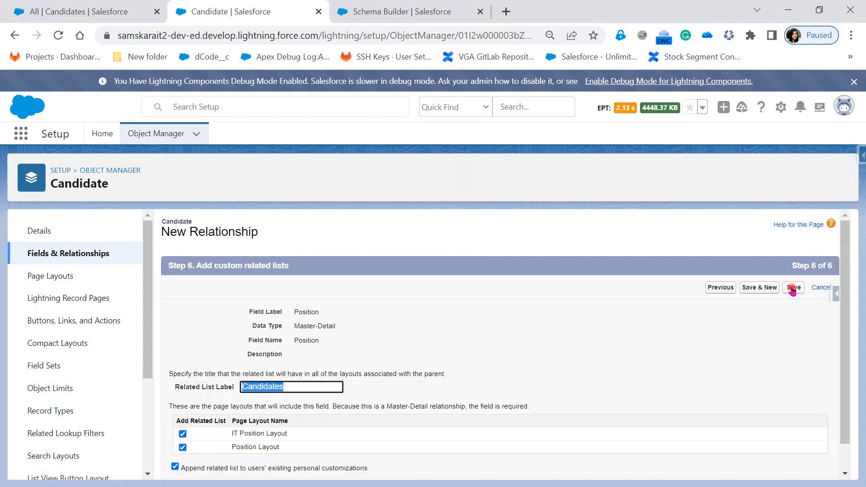
left_click(793, 289)
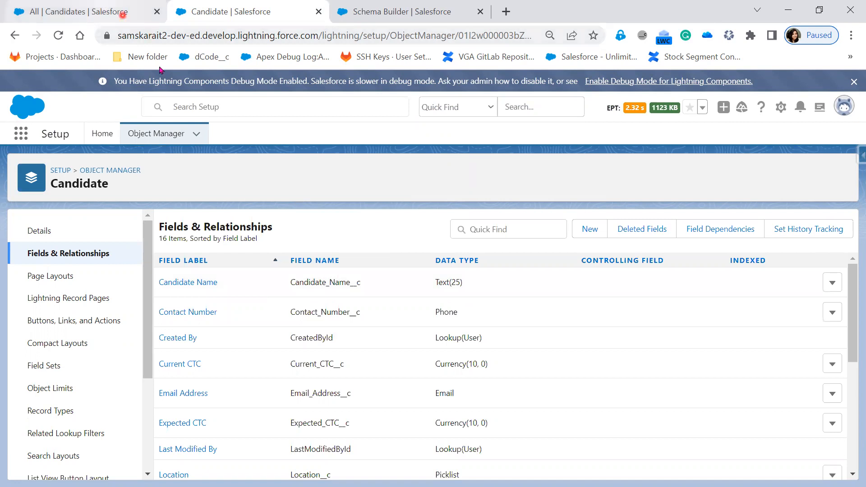
Step: Confirm the Position field reads Master-Detail(Position), then switch to the Schema Builder view
scroll(581, 426, "down", 3)
scroll(559, 444, "down", 1)
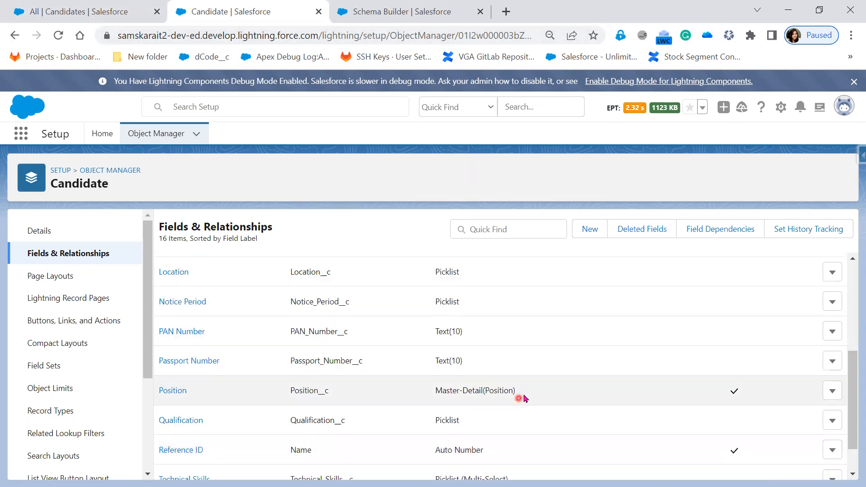
left_click_drag(524, 396, 158, 396)
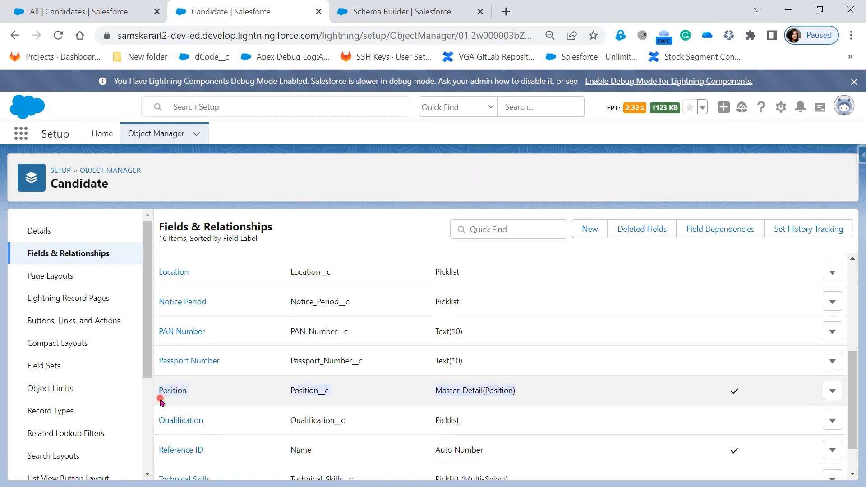
scroll(741, 401, "up", 4)
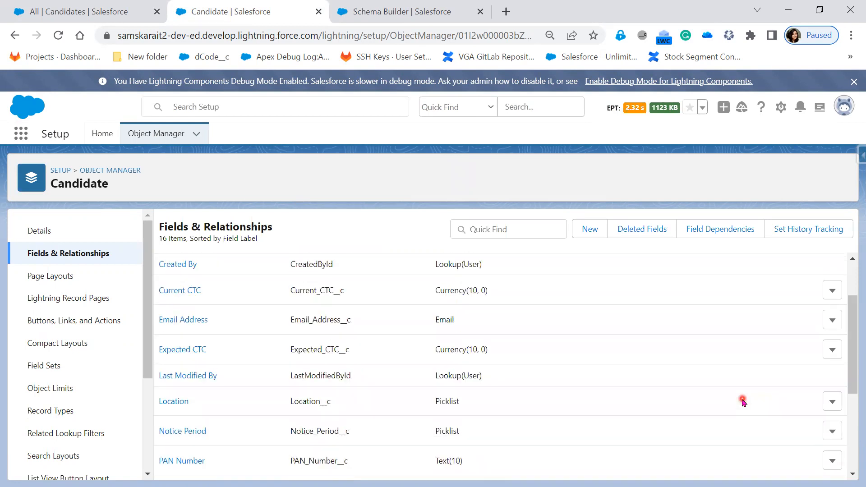
left_click(448, 20)
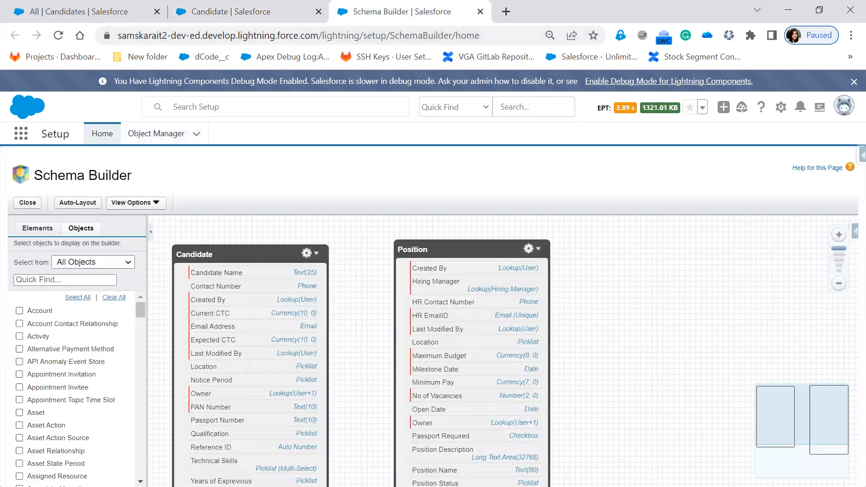
Step: Reload Schema Builder so it shows the new Position field, then return to Candidate setup
left_click(64, 40)
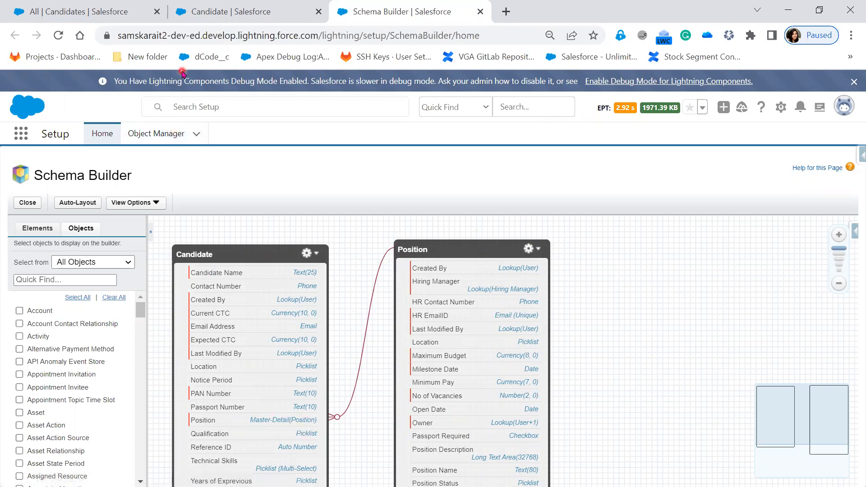
left_click(210, 13)
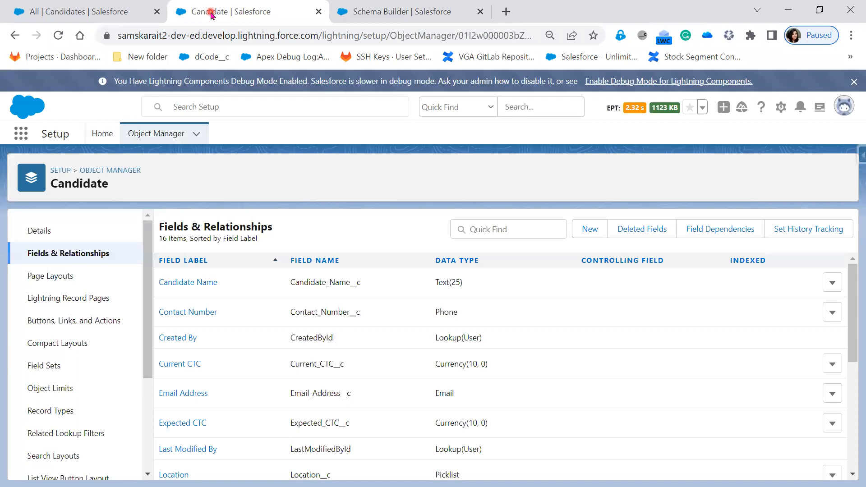
Step: From All Candidates, open a New Candidate form and reload it to reveal the required Position field
left_click(90, 13)
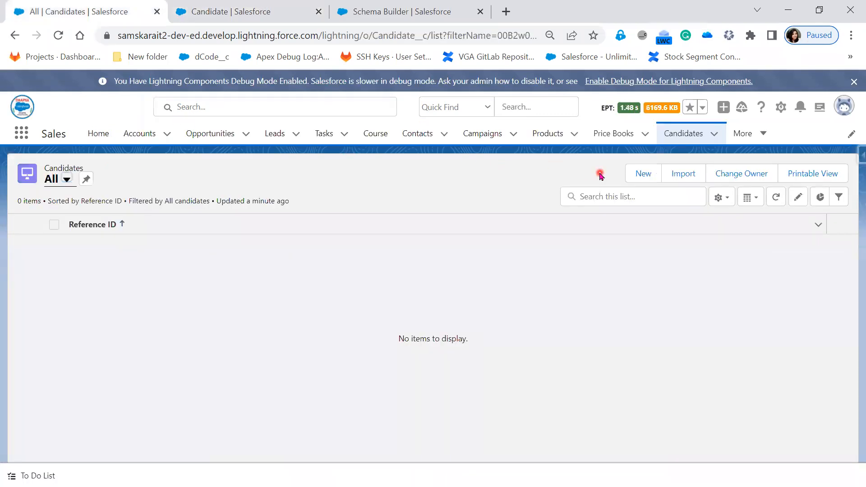
left_click(636, 174)
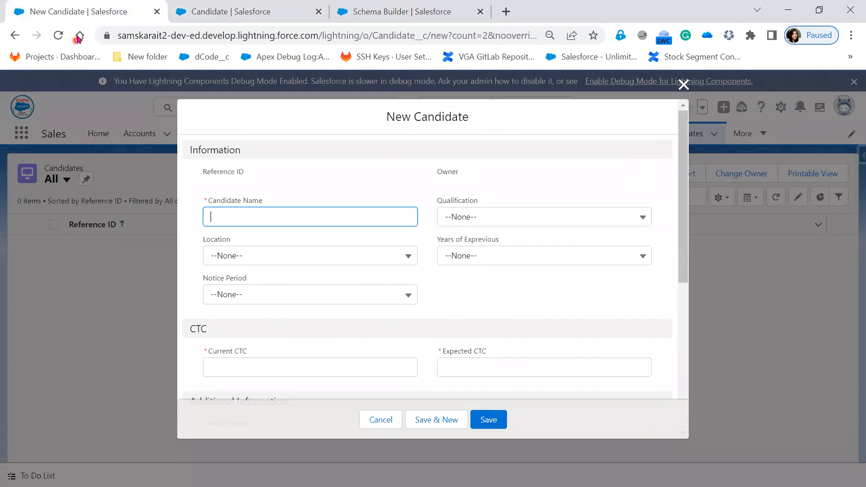
left_click(57, 38)
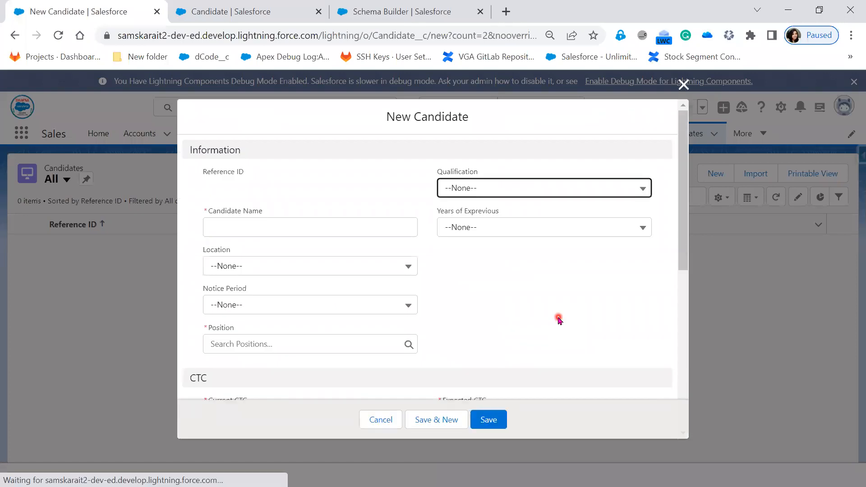
left_click(558, 318)
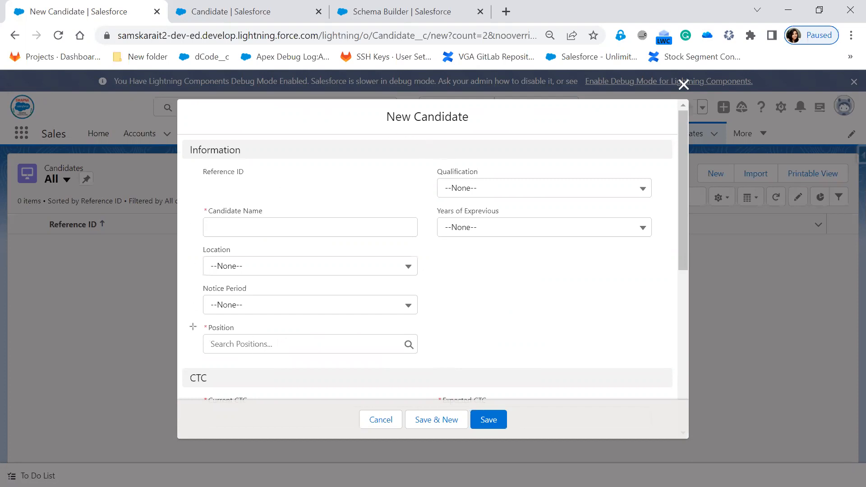
mouse_move(189, 319)
left_mouse_down()
mouse_move(410, 366)
mouse_move(451, 363)
left_mouse_up()
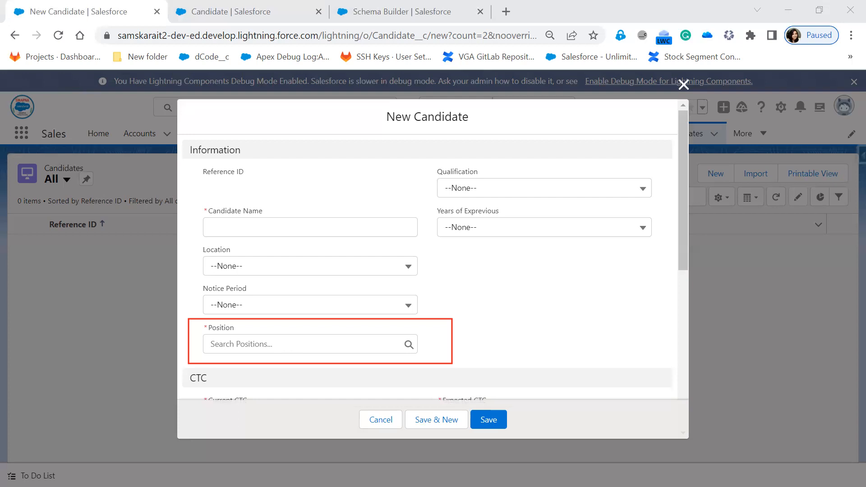
key("alt+Tab")
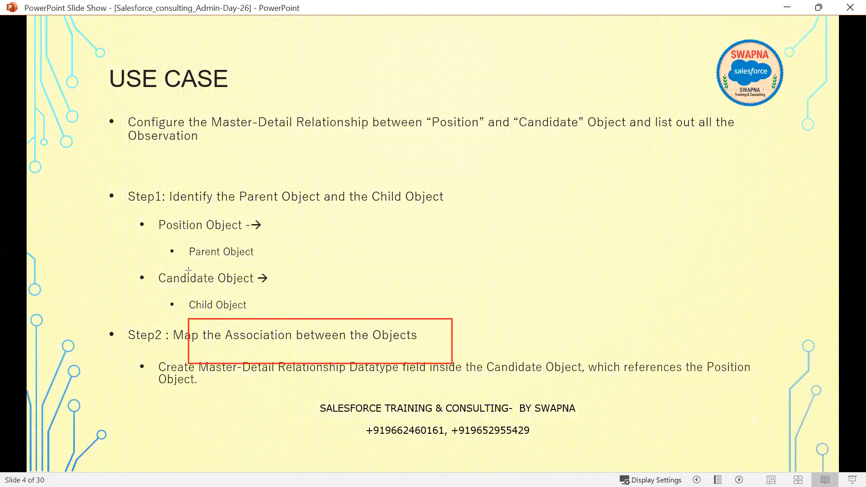
Step: Clear the slide markup and advance to the Master-Detail Relationship Observations slide
key("ctrl+z")
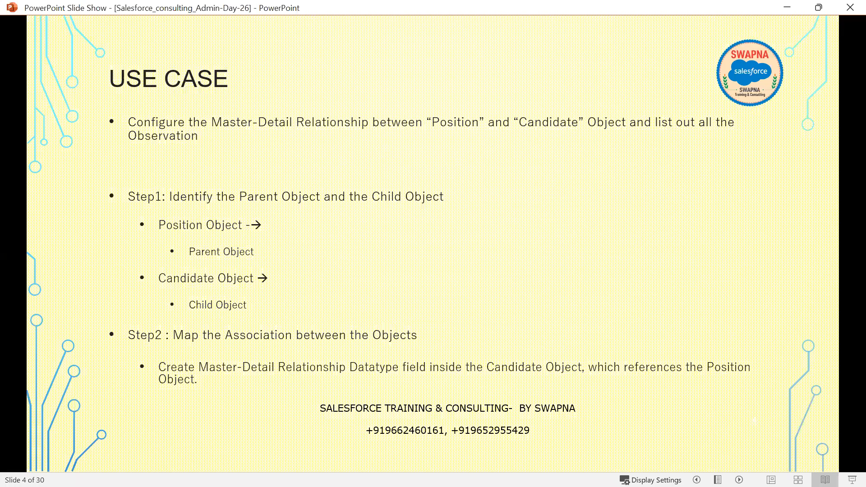
key("Right")
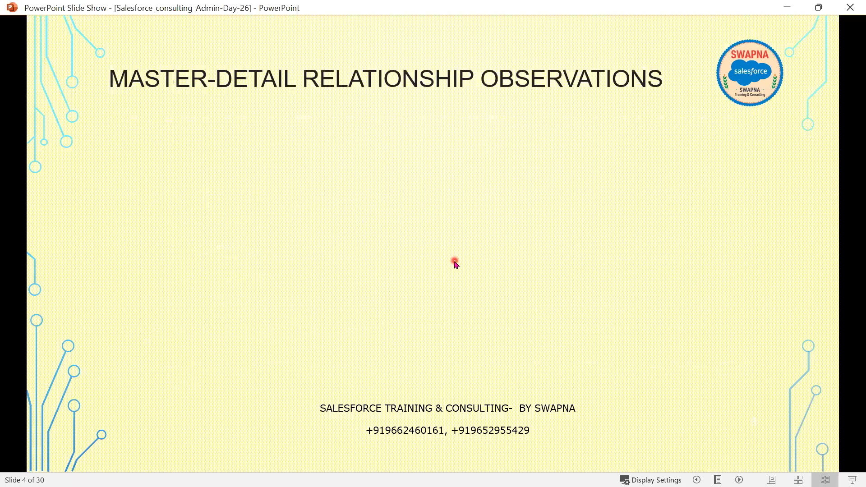
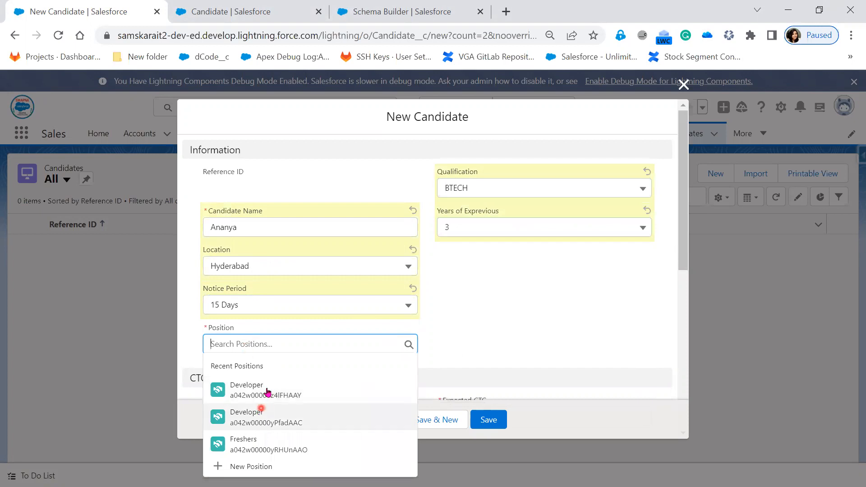
Step: Set Position to Developer and enter Current CTC 100,000 and Expected CTC 677,777
left_click(267, 387)
scroll(535, 320, "down", 2)
scroll(536, 320, "down", 3)
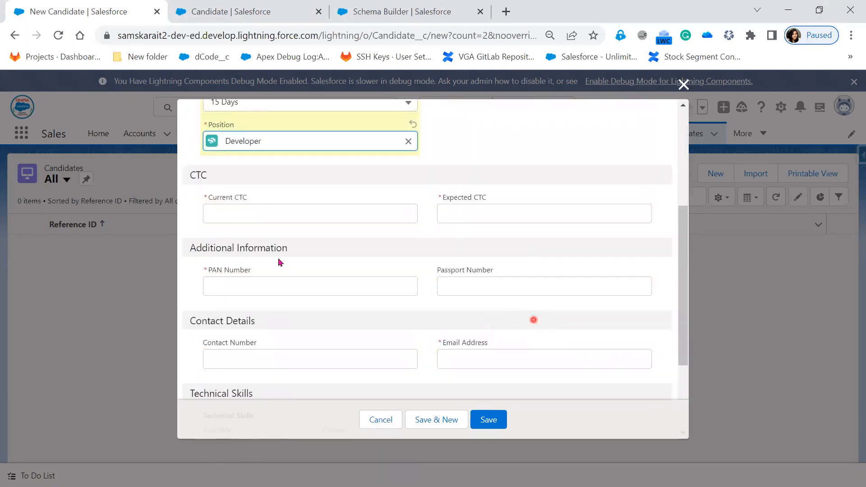
left_click(261, 213)
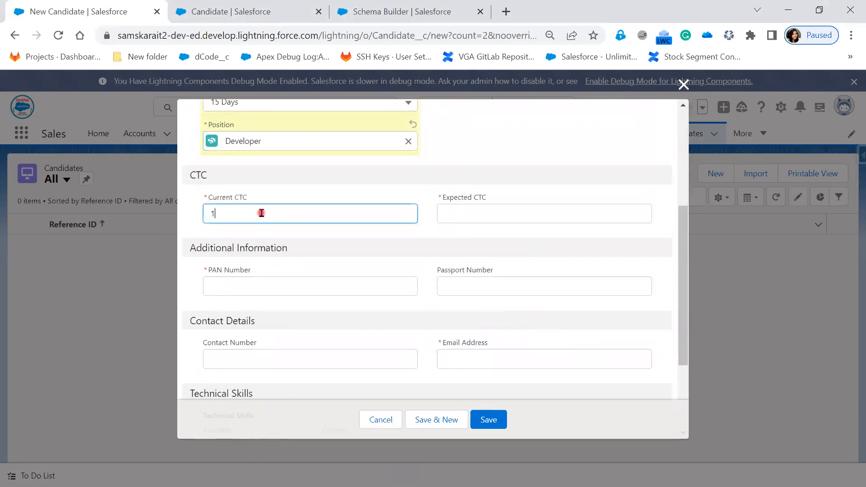
key("Tab")
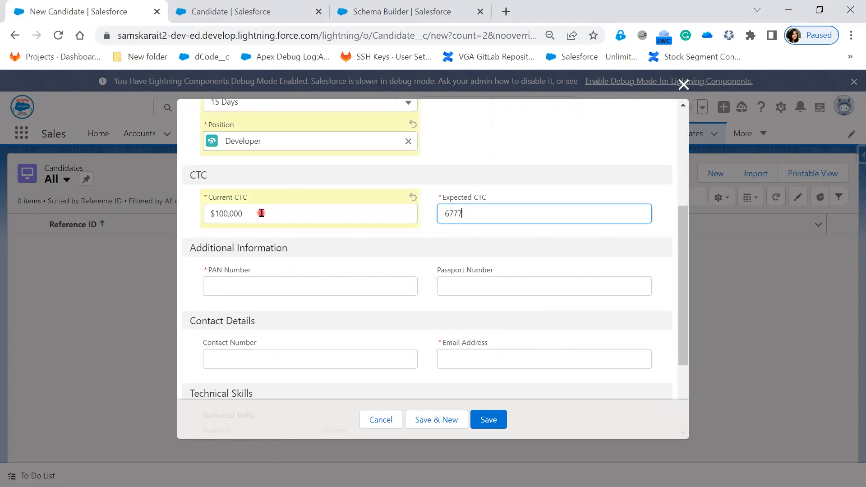
key("Tab")
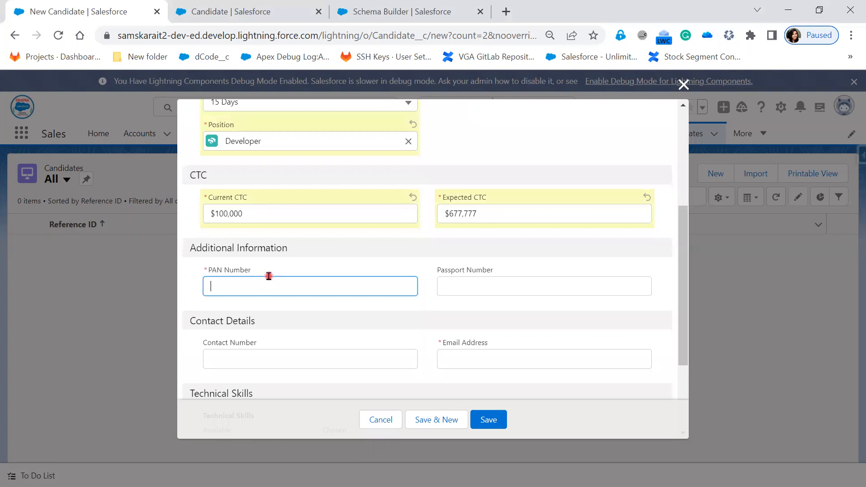
Step: Enter the PAN number, reuse it as the passport number, and fill in contact number and e-mail
key("Tab")
double_click(232, 286)
key("ctrl+c")
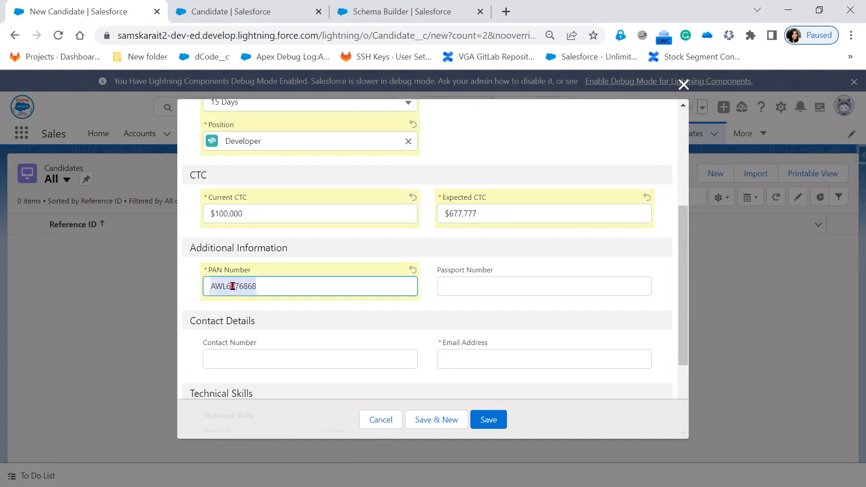
left_click(500, 285)
key("ctrl+v")
left_click(301, 359)
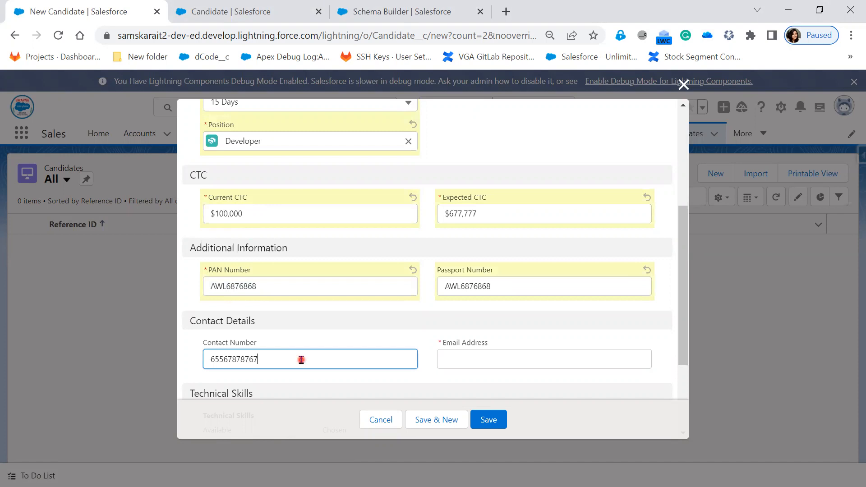
left_click(474, 355)
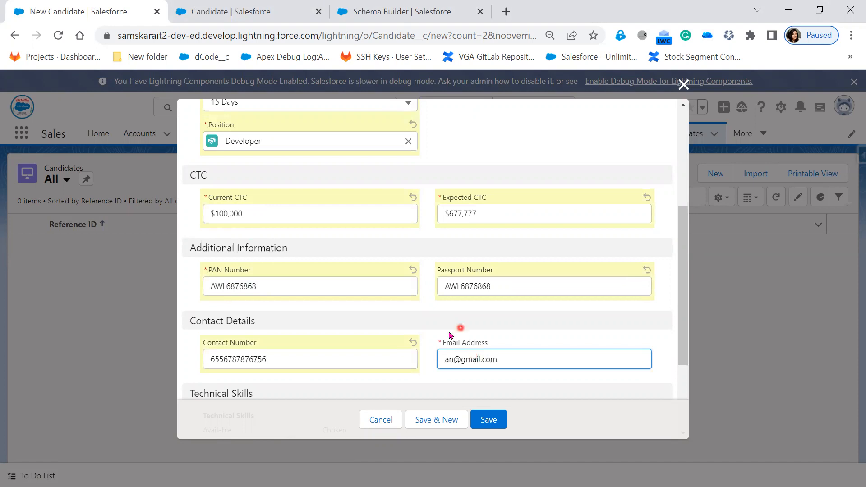
Step: Move APEX to the chosen skills and save the new candidate
scroll(451, 354, "down", 3)
left_click(224, 337)
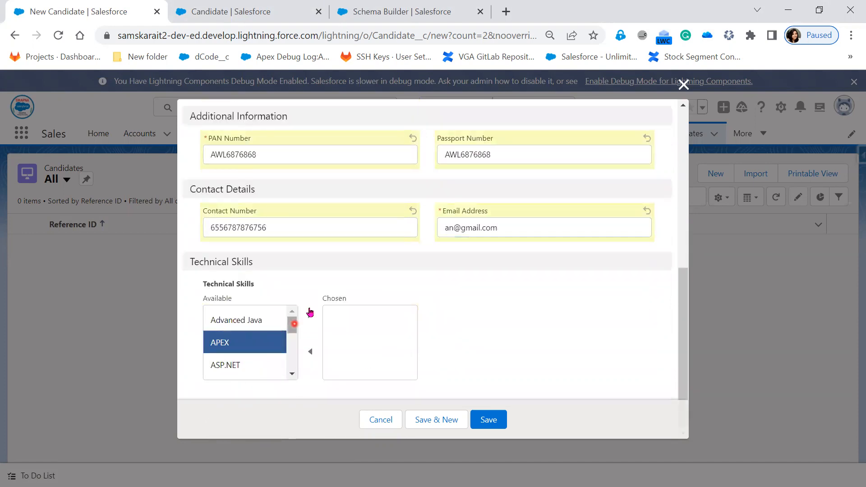
left_click(310, 315)
left_click(497, 426)
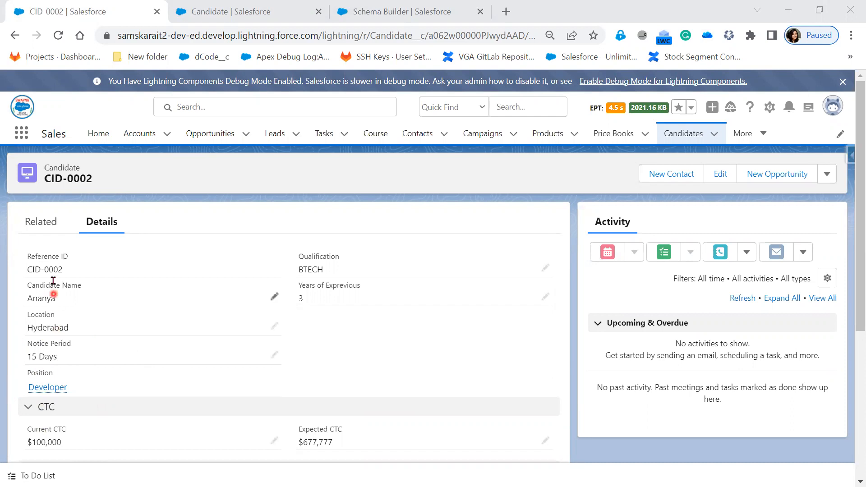
Step: Try inline edits and the full Edit form on CID-0002, cancelling each so nothing changes
left_click(274, 326)
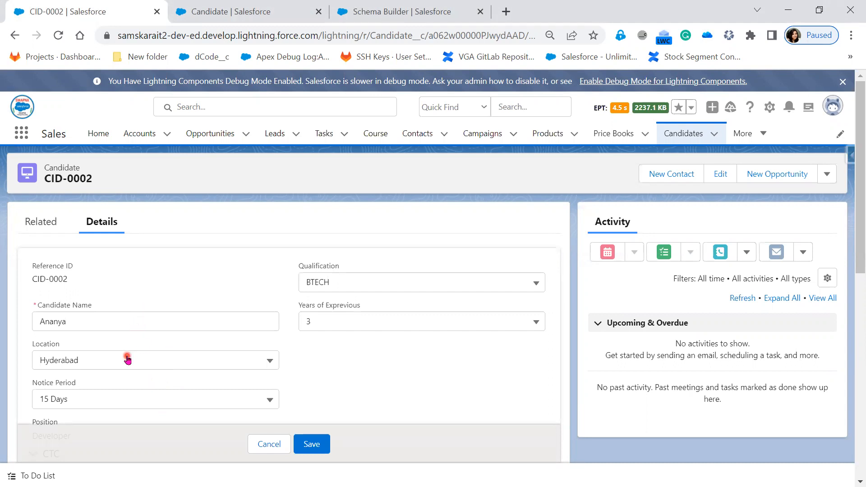
left_click(268, 444)
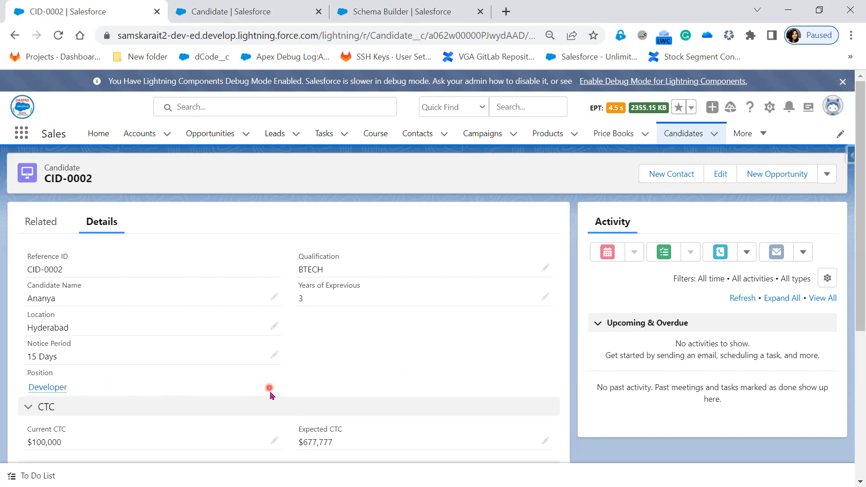
left_click(827, 175)
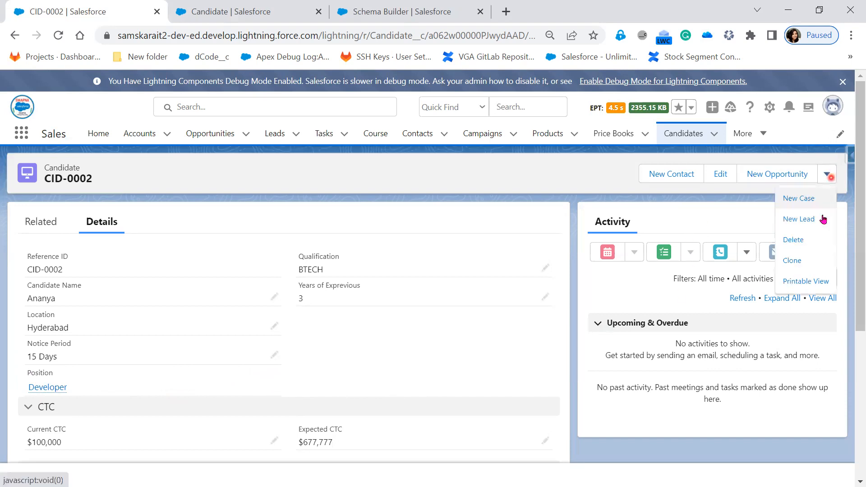
left_click(277, 359)
left_click(718, 176)
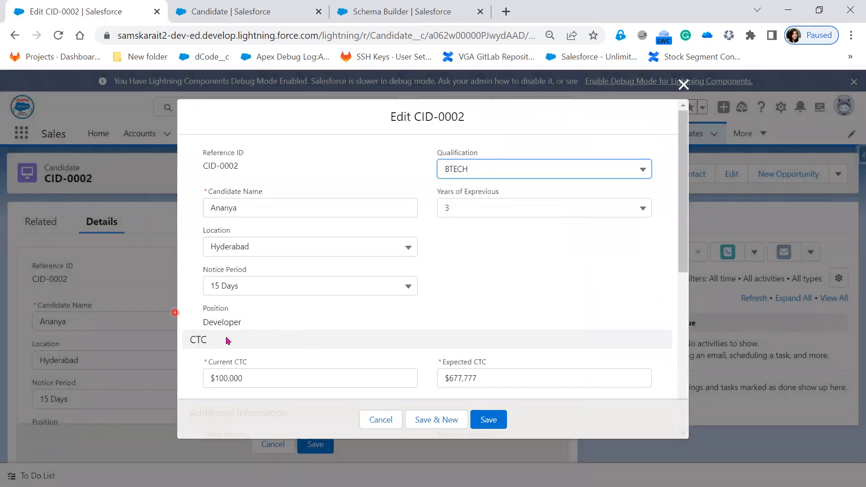
left_click(377, 423)
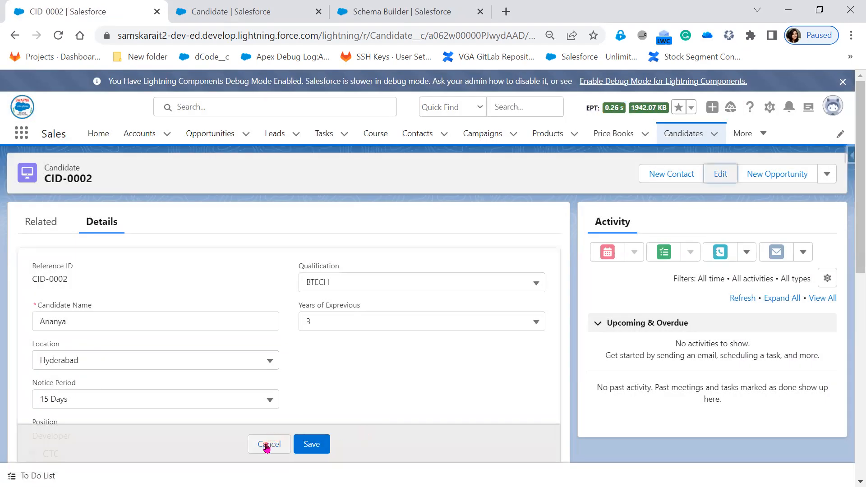
left_click(264, 444)
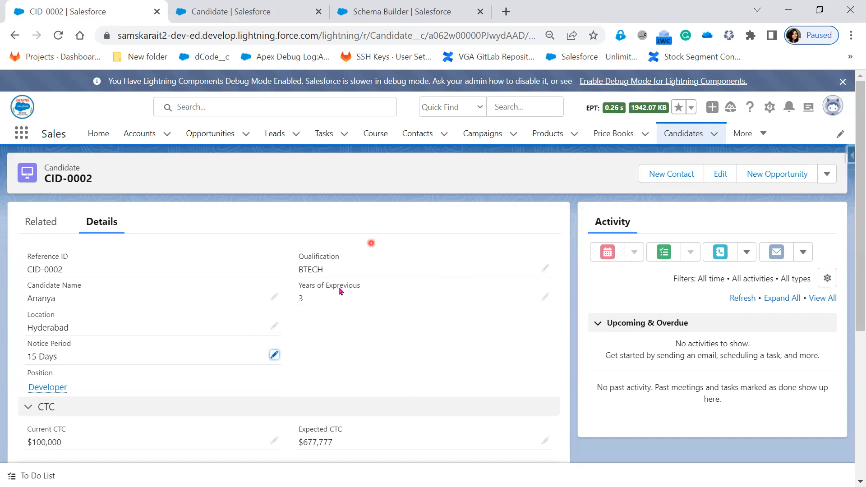
Step: Enable Allow reparenting on the Candidate Position master-detail field, save it, and return to CID-0002
left_click(253, 15)
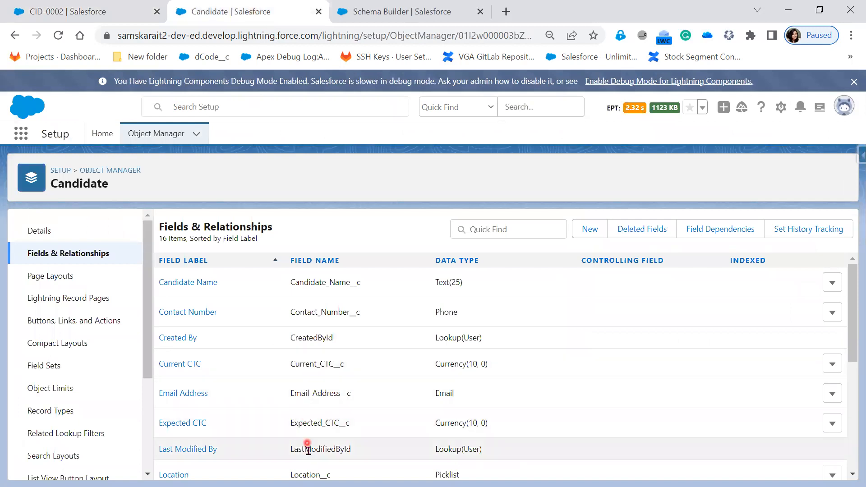
scroll(307, 450, "down", 3)
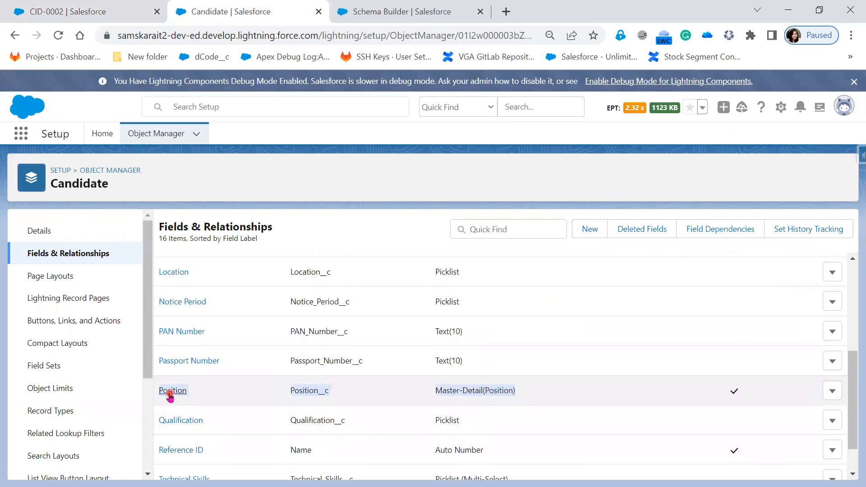
left_click(169, 396)
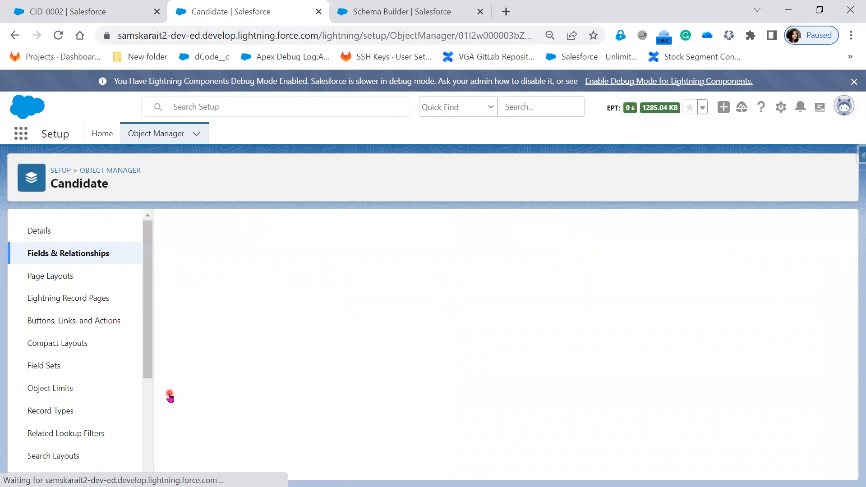
left_click(381, 280)
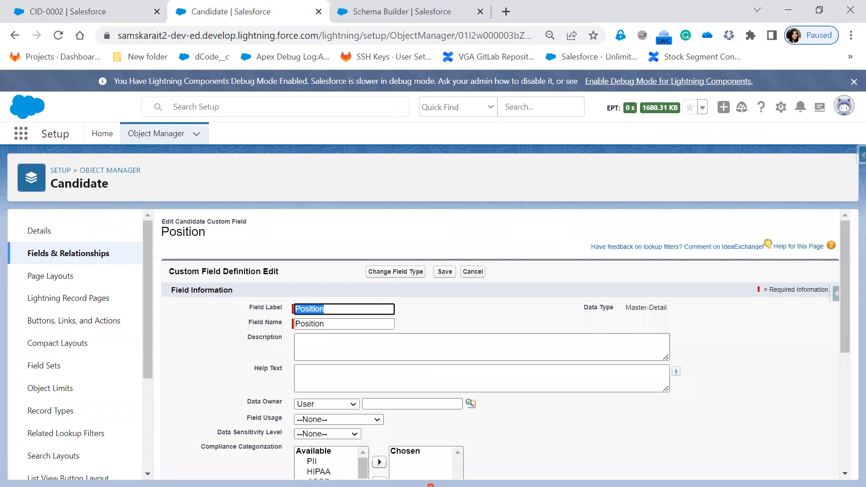
scroll(526, 412, "down", 5)
left_click(298, 376)
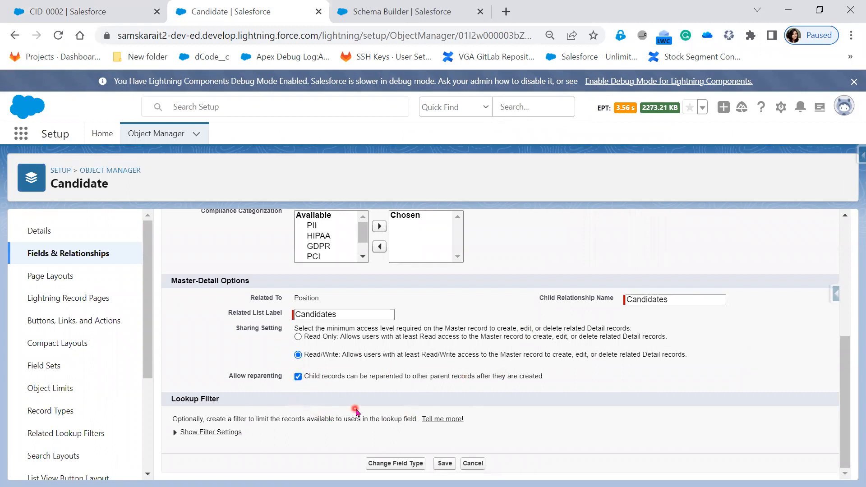
left_click(446, 469)
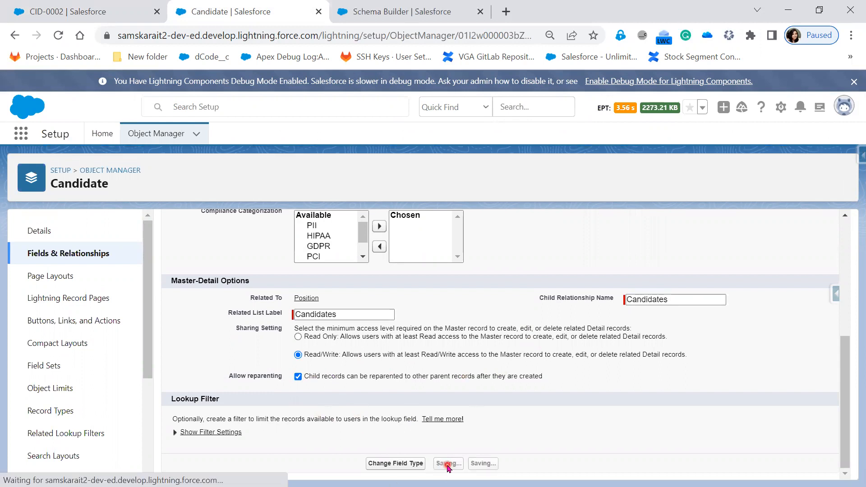
left_click(75, 13)
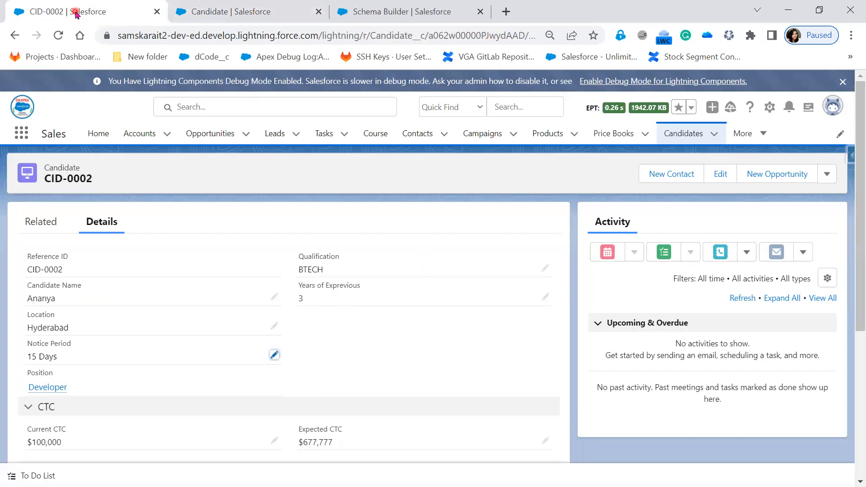
Step: Empty the cache and hard-reload the CID-0002 page using developer tools
left_click(58, 36)
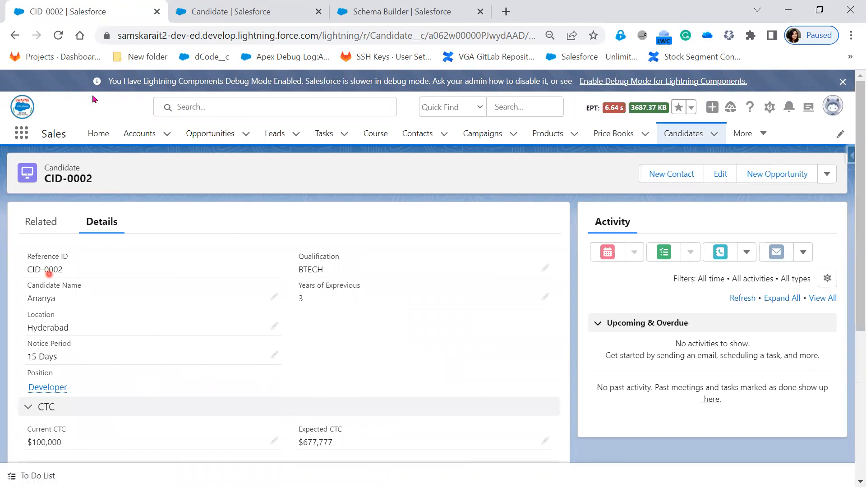
right_click(127, 117)
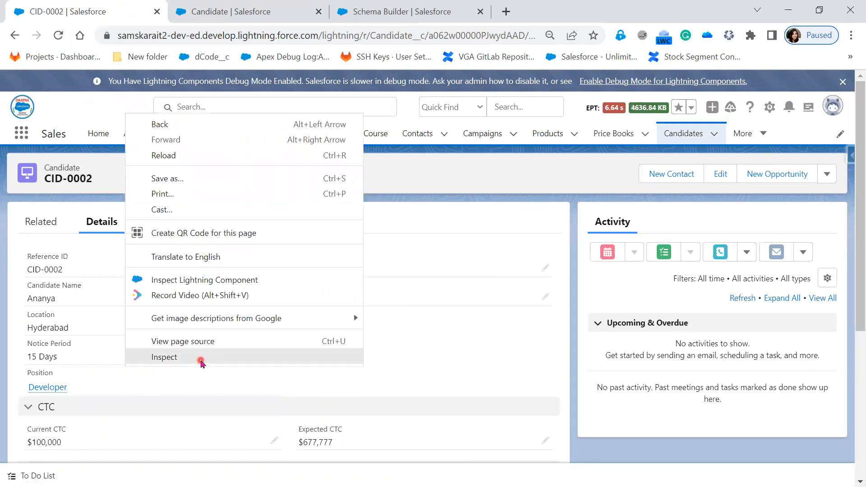
left_click(199, 358)
right_click(63, 40)
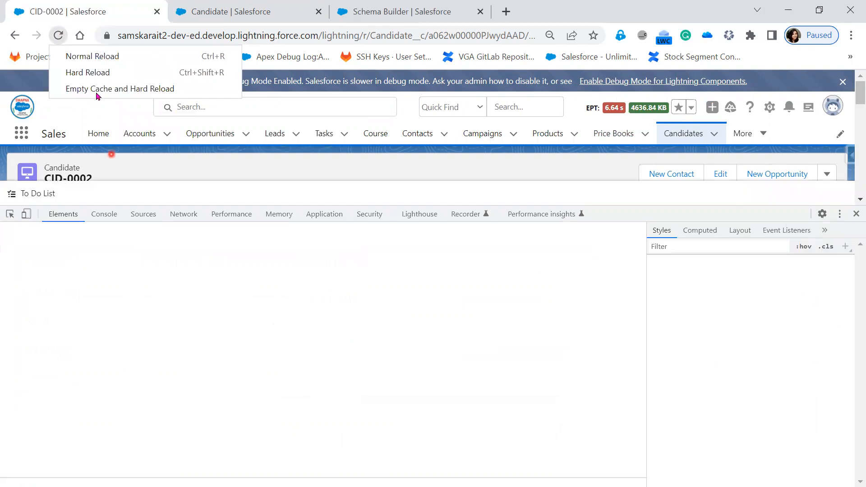
left_click(96, 89)
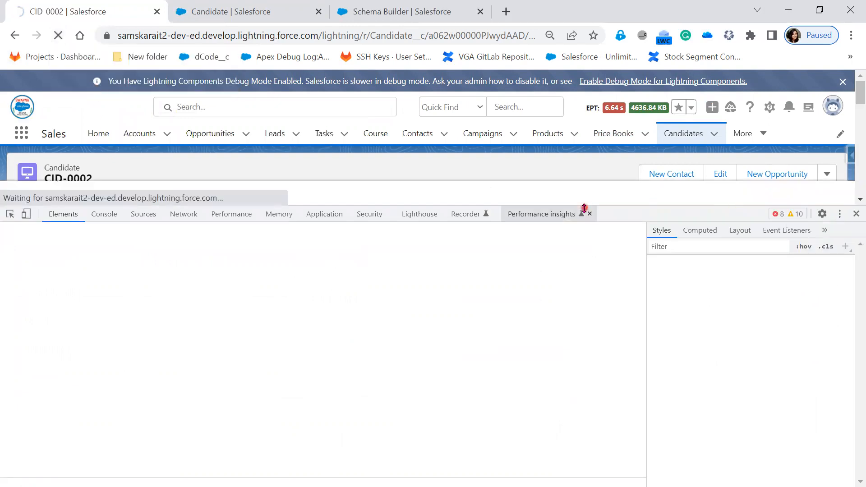
left_click_drag(610, 290, 589, 405)
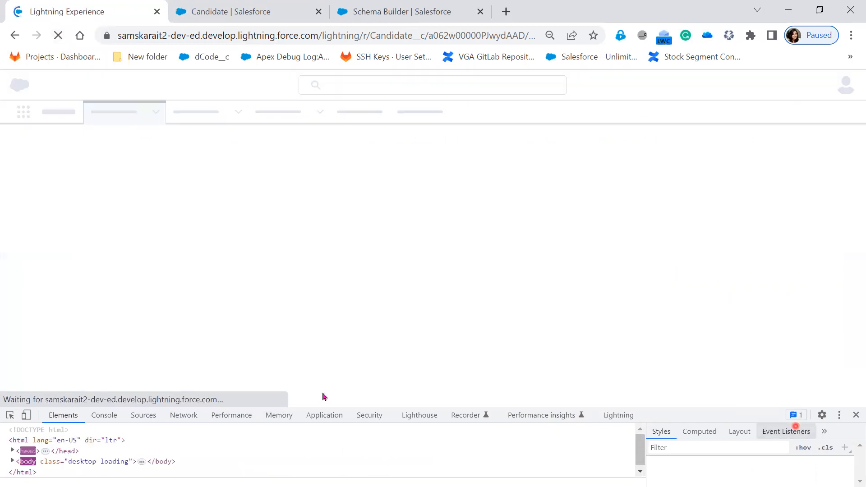
Step: Glance at the Candidate setup tab, then reload the CID-0002 record twice more
left_click(243, 9)
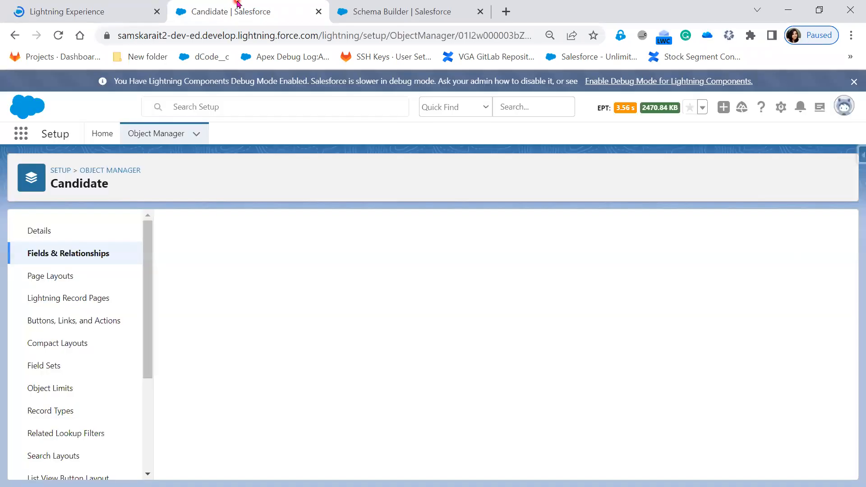
left_click(99, 10)
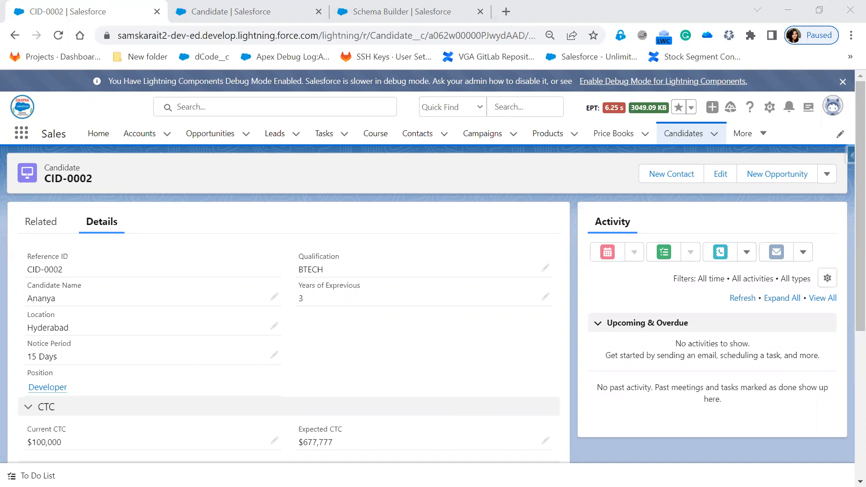
left_click(55, 38)
left_click(53, 41)
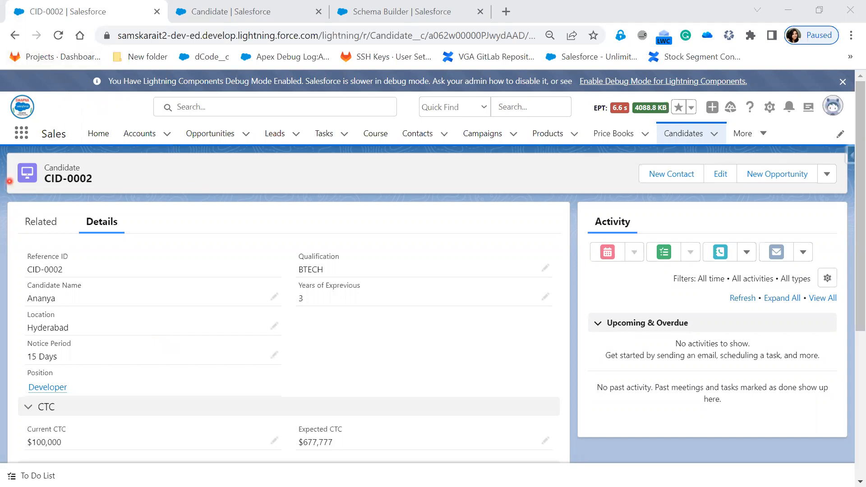
Step: In the maximized window, reparent CID-0002 to the second Developer position and save
left_click_drag(9, 181, 502, 128)
double_click(502, 128)
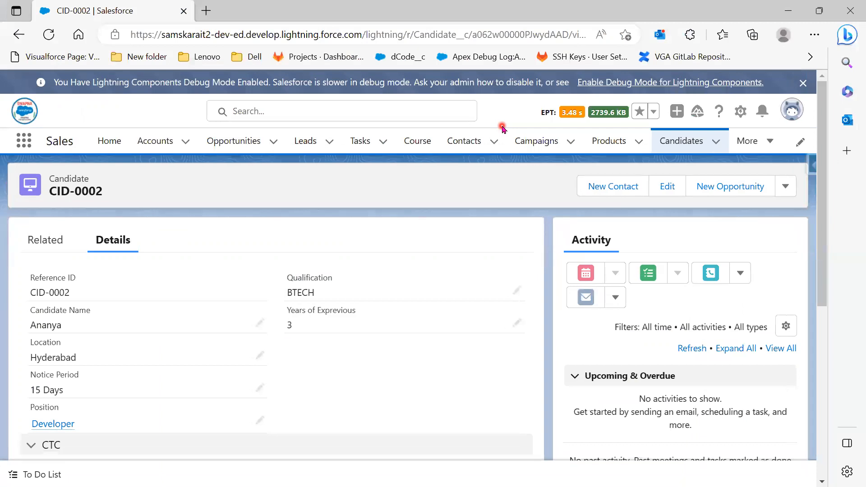
scroll(412, 257, "down", 3)
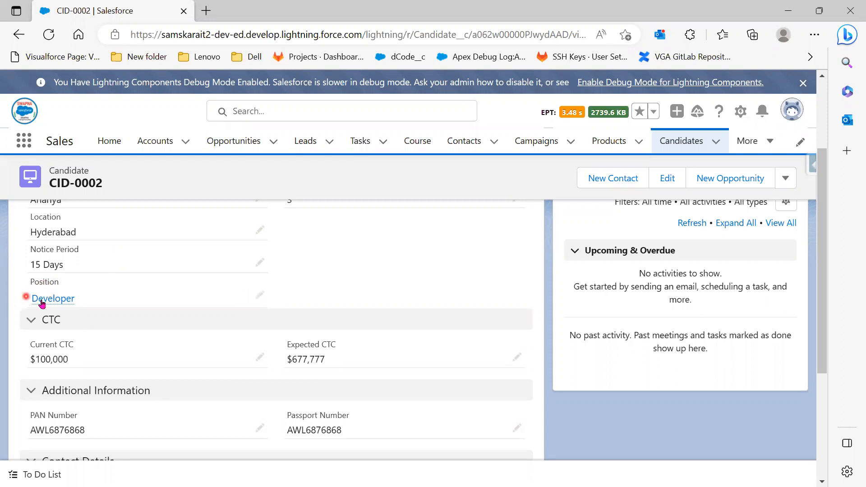
mouse_move(42, 302)
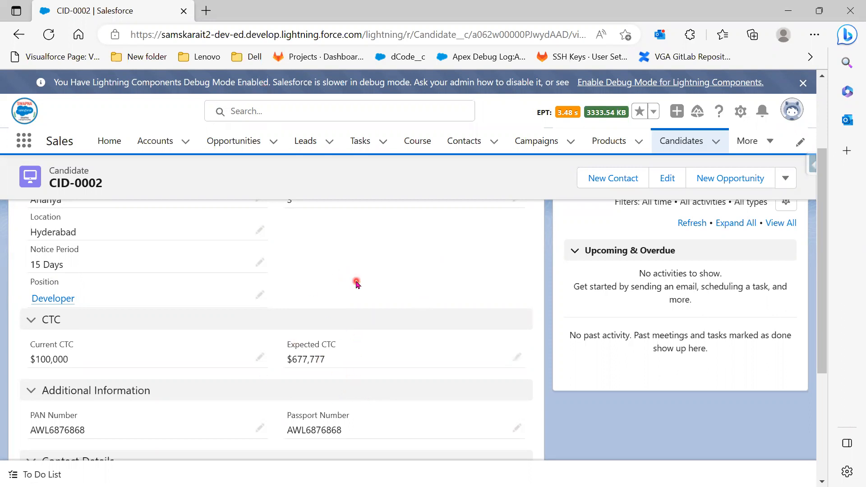
left_click(259, 298)
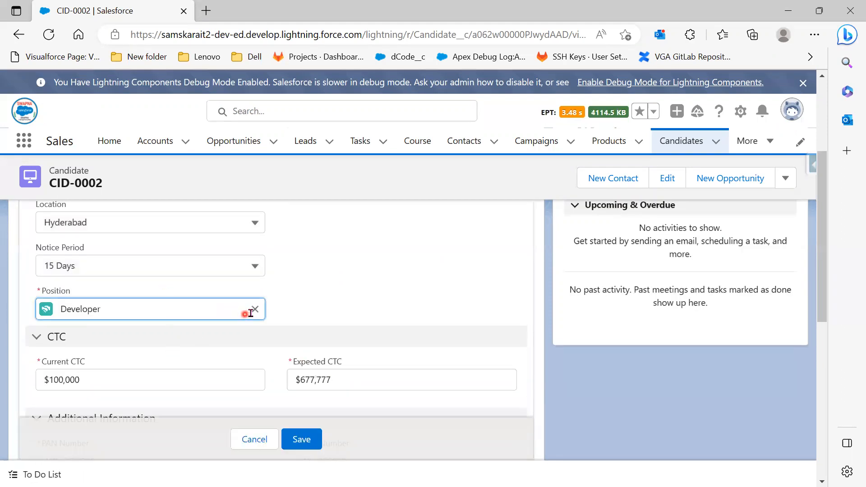
left_click(252, 311)
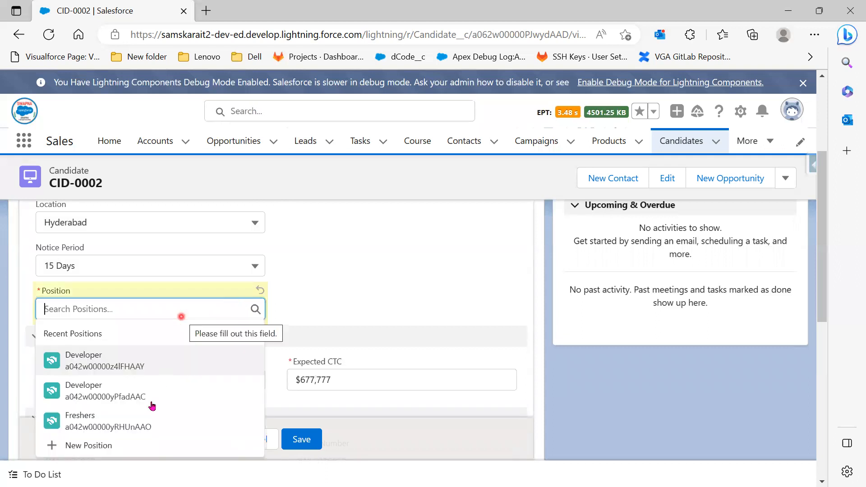
left_click(151, 394)
left_click(304, 439)
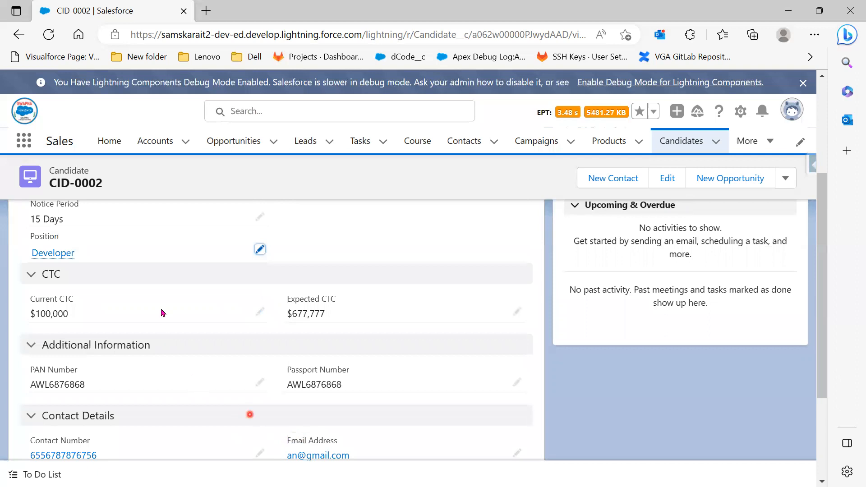
left_click(195, 275)
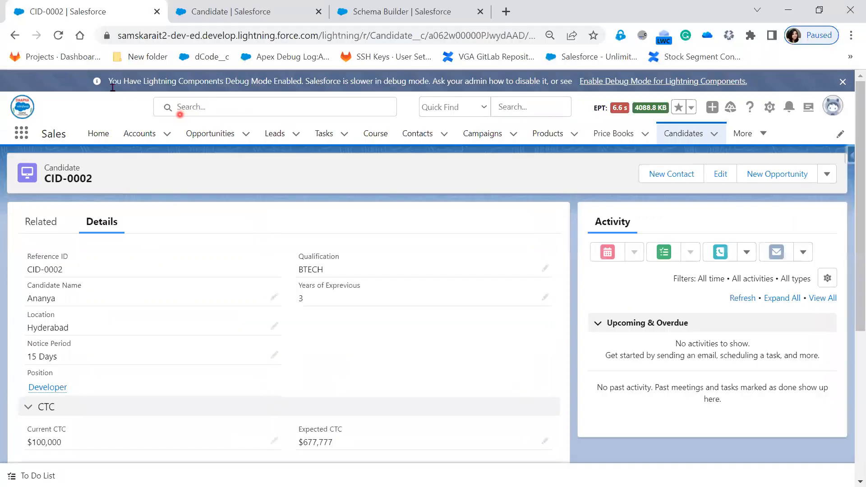
Step: Reload CID-0002, reveal the Re-Parenting bullet in the slide show, then minimize it
left_click(58, 35)
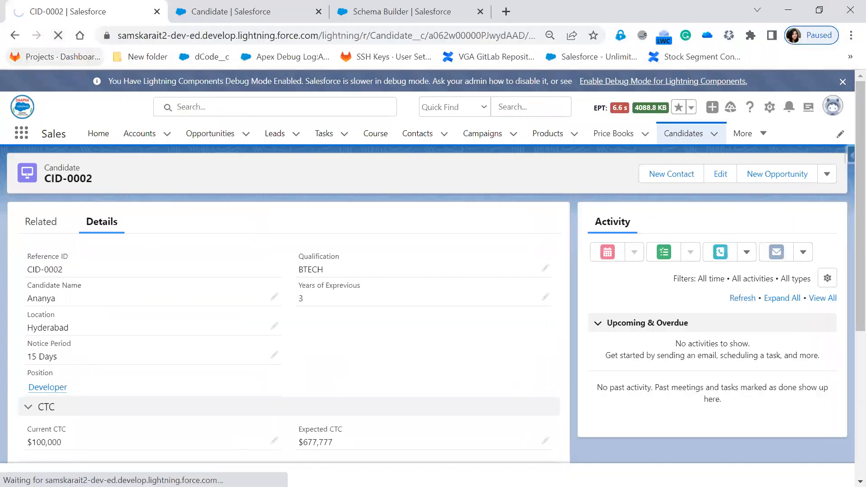
key("alt+Tab")
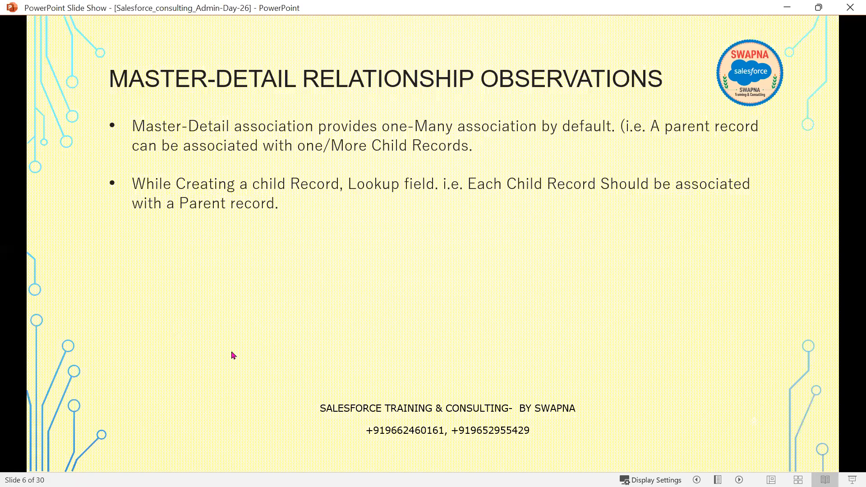
left_click(239, 360)
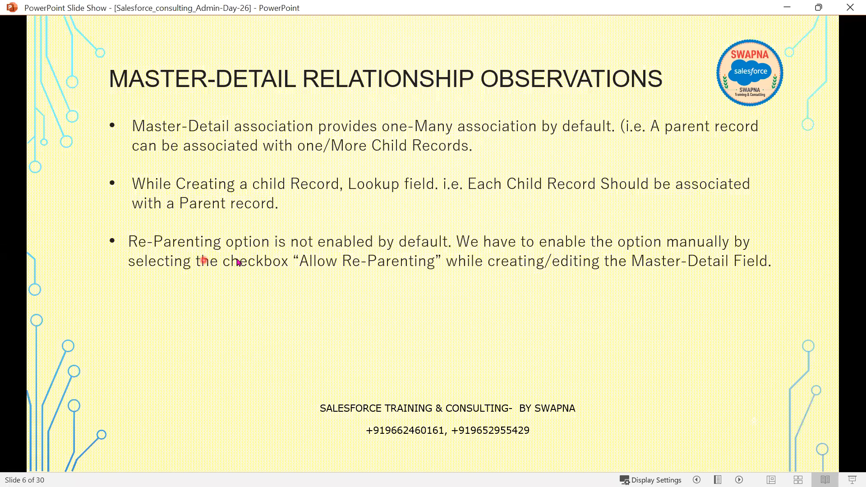
left_click(331, 248)
left_click(419, 250)
left_click(227, 266)
left_click(787, 8)
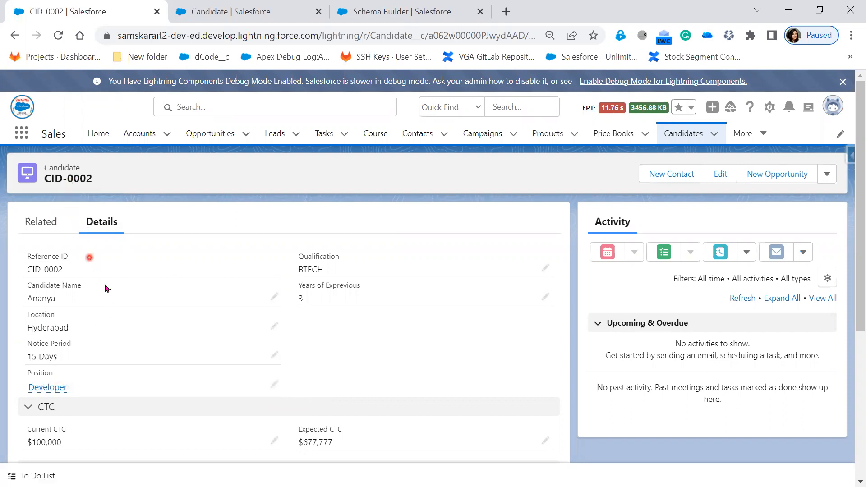
Step: Open the Developer position record and the Positions home each in its own new tab
right_click(56, 393)
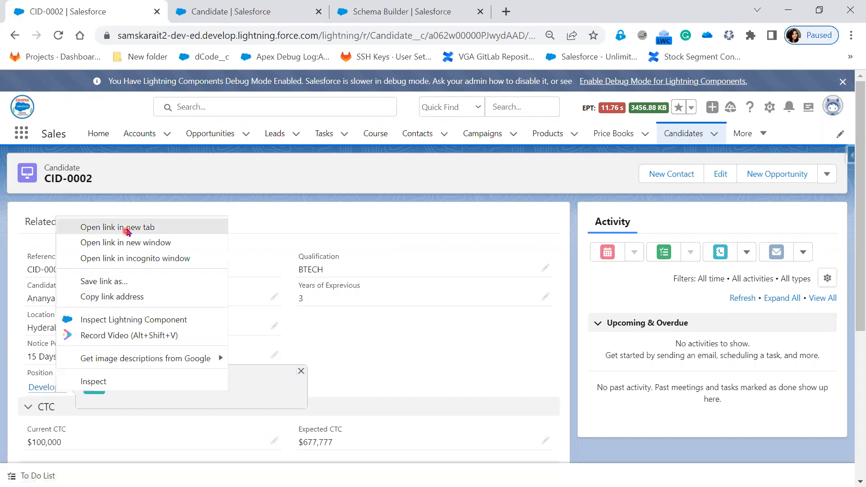
left_click(127, 227)
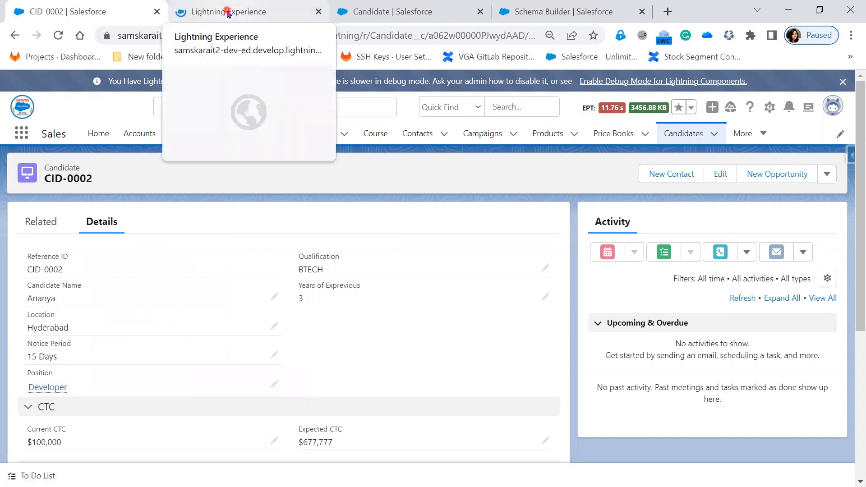
left_click(228, 13)
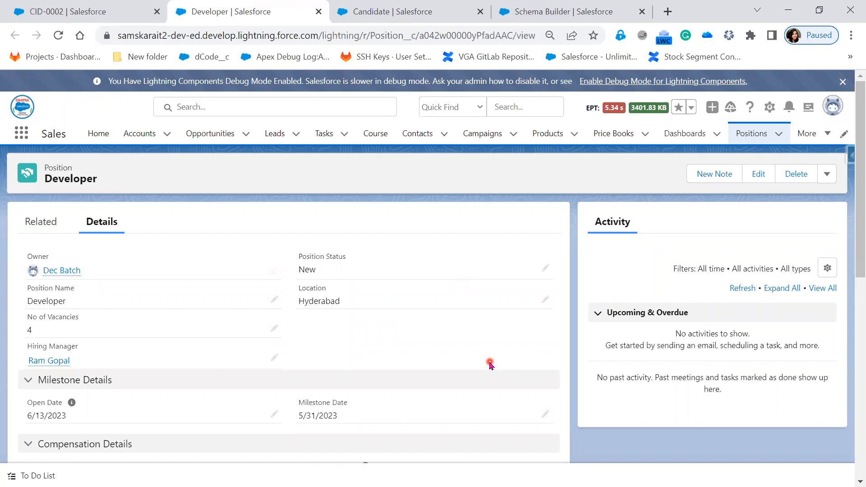
right_click(757, 134)
left_click(767, 144)
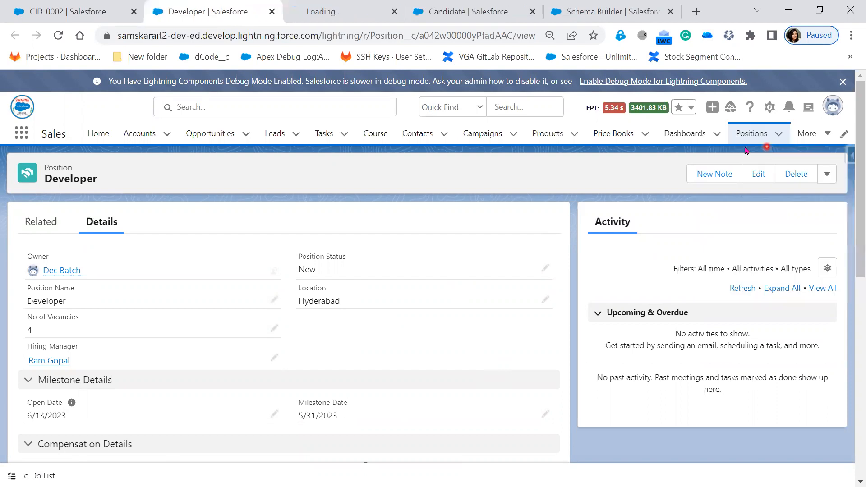
left_click(334, 11)
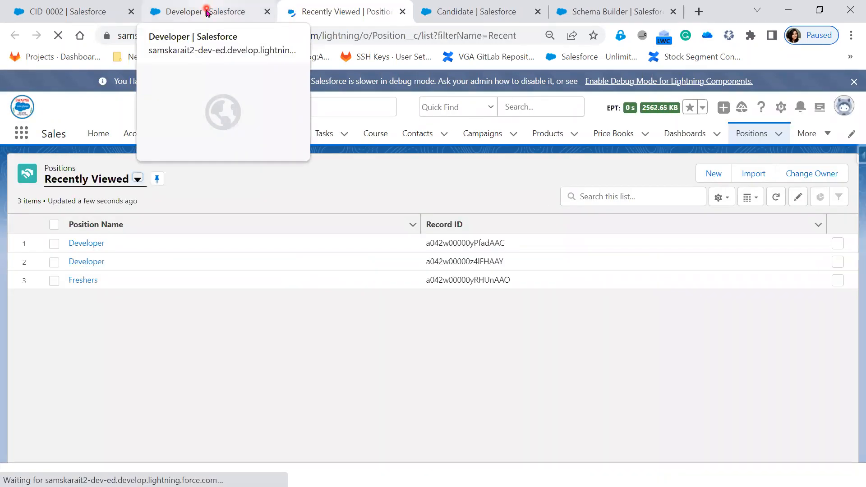
Step: Switch the Positions list to All Positions and open its Select Fields to Display
left_click(137, 182)
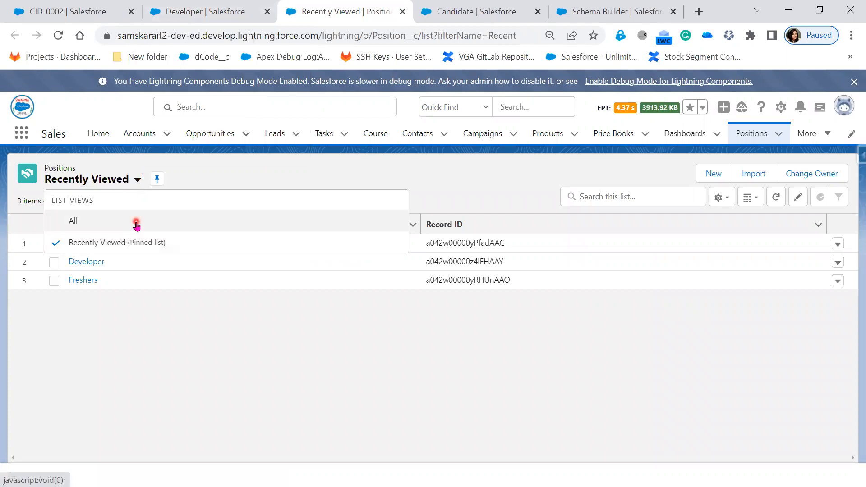
left_click(136, 225)
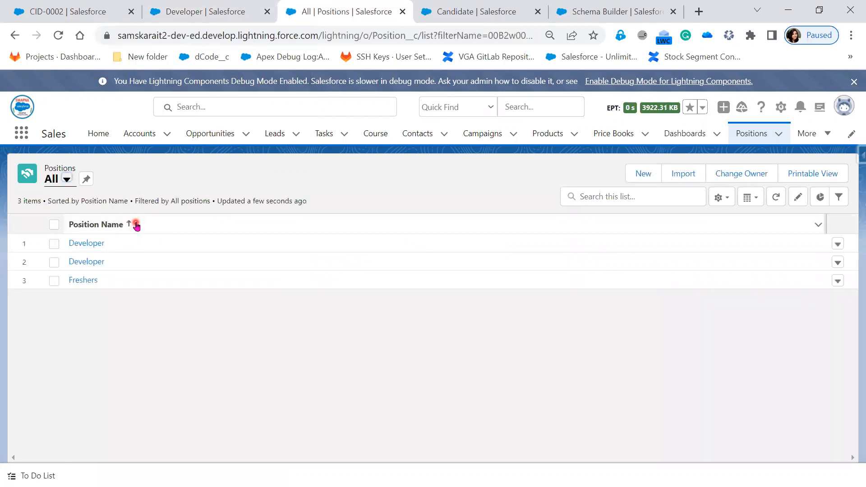
left_click(724, 197)
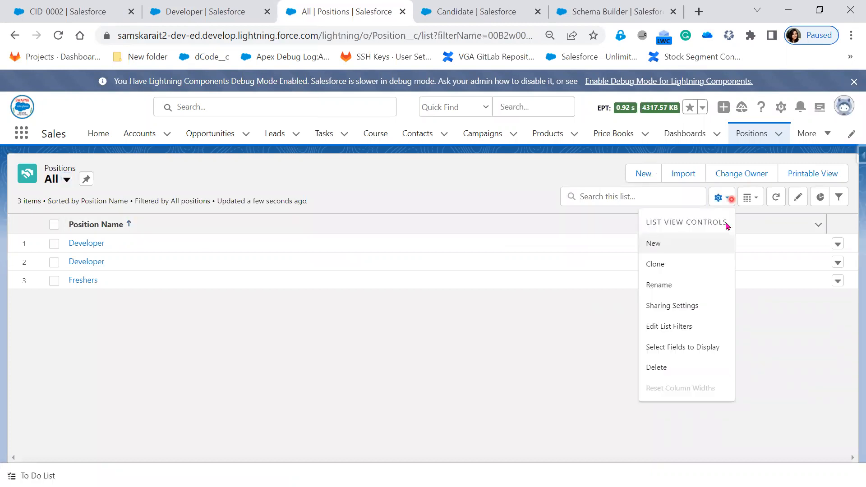
left_click(684, 347)
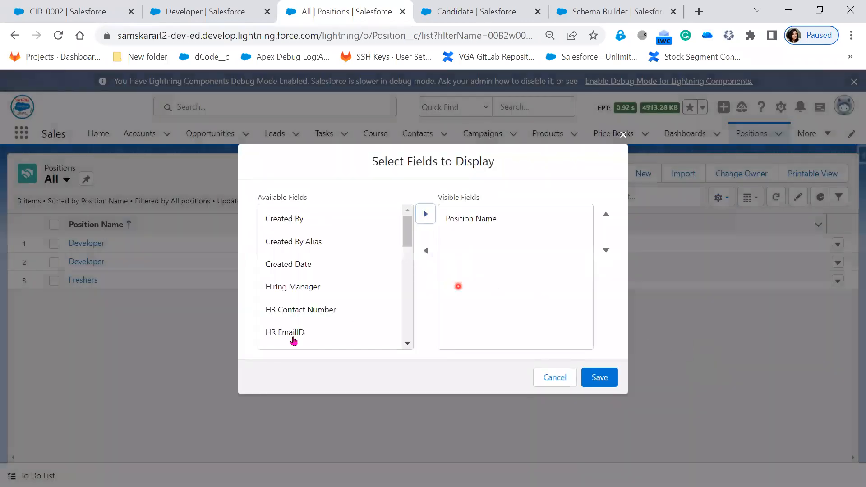
Step: Add Hiring Manager, Position Status and Location as visible columns and save the view
left_click(289, 292)
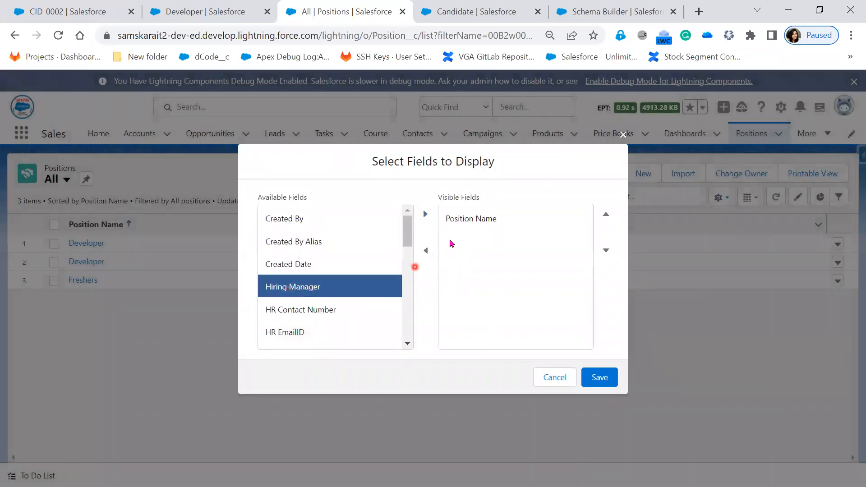
left_click(425, 214)
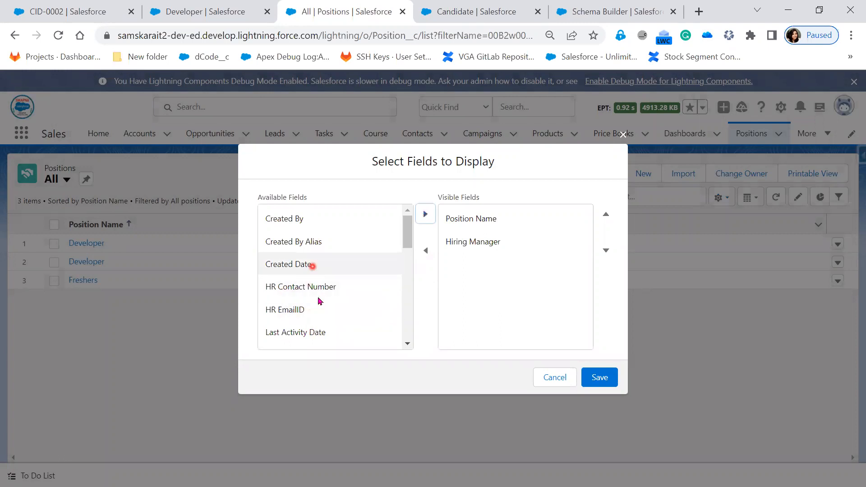
scroll(334, 332, "down", 2)
scroll(335, 332, "down", 3)
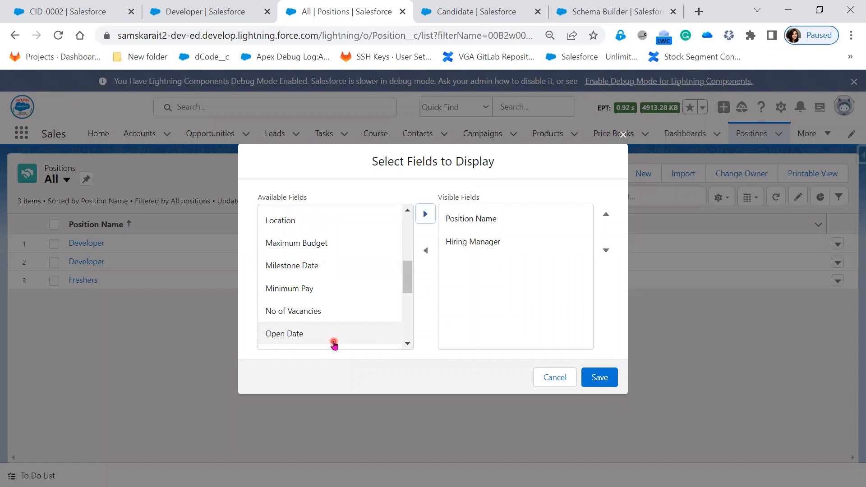
scroll(332, 343, "down", 2)
scroll(332, 338, "down", 2)
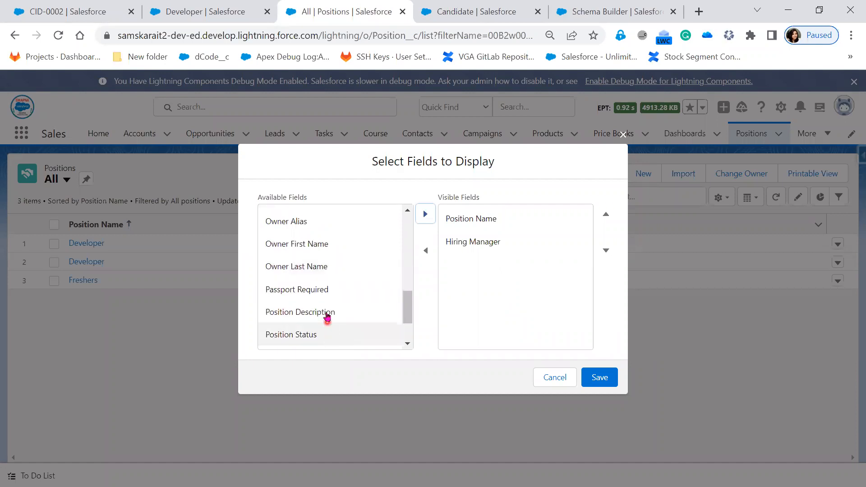
left_click(326, 316)
left_click(322, 334)
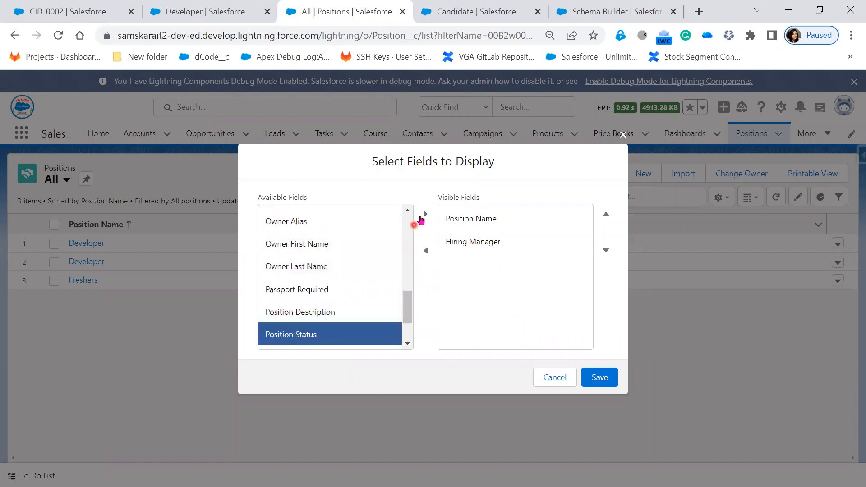
left_click(425, 213)
scroll(334, 329, "up", 4)
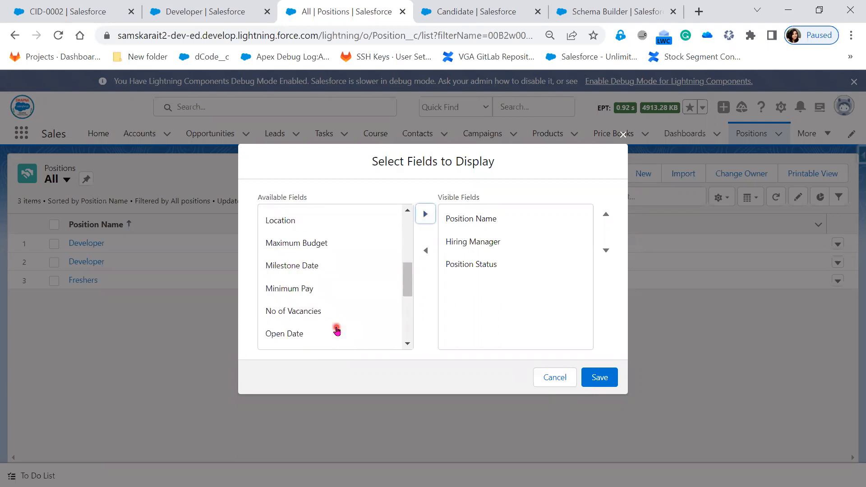
scroll(304, 291, "down", 1)
left_click(304, 291)
left_click(425, 213)
left_click(607, 382)
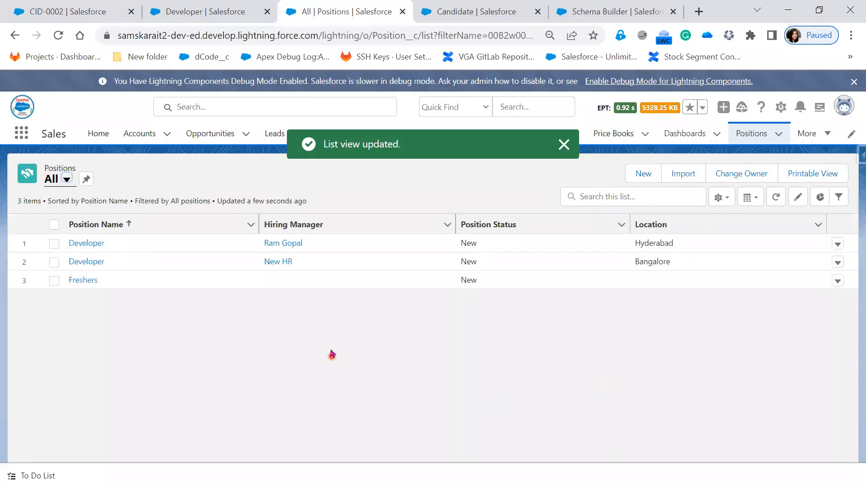
Step: Delete the Hyderabad Developer position record, confirming the deletion, then go back to CID-0002
left_click(219, 14)
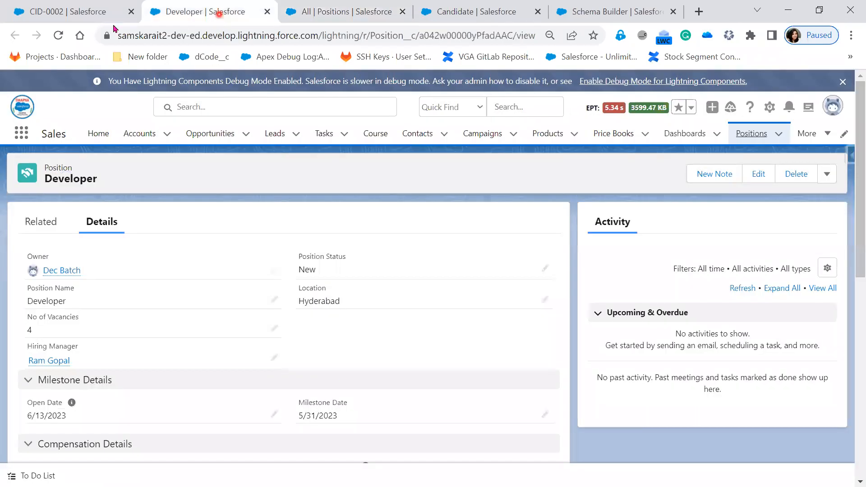
left_click(73, 11)
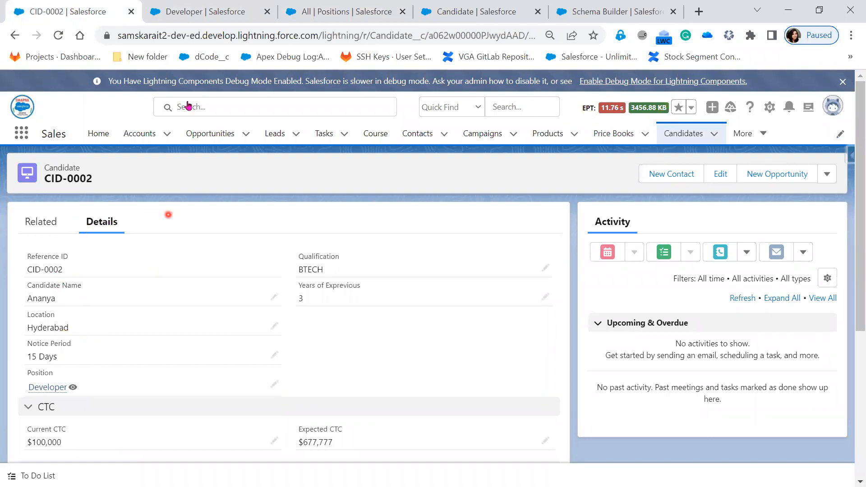
left_click(187, 13)
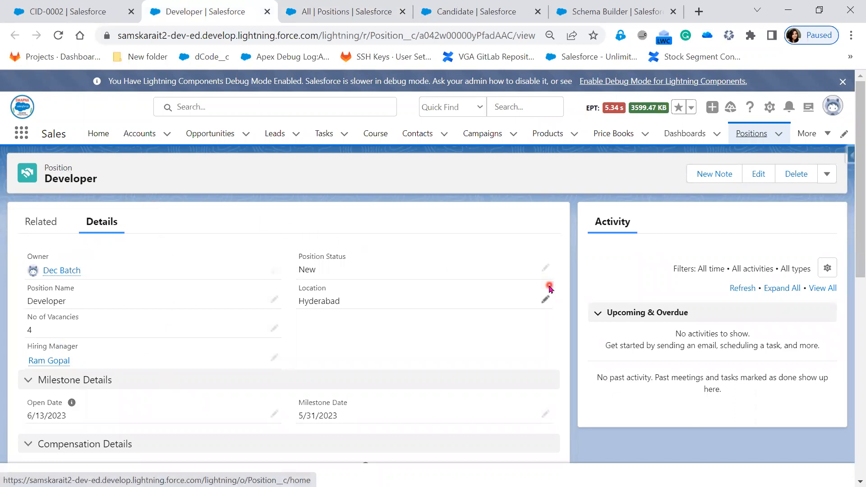
left_click(795, 176)
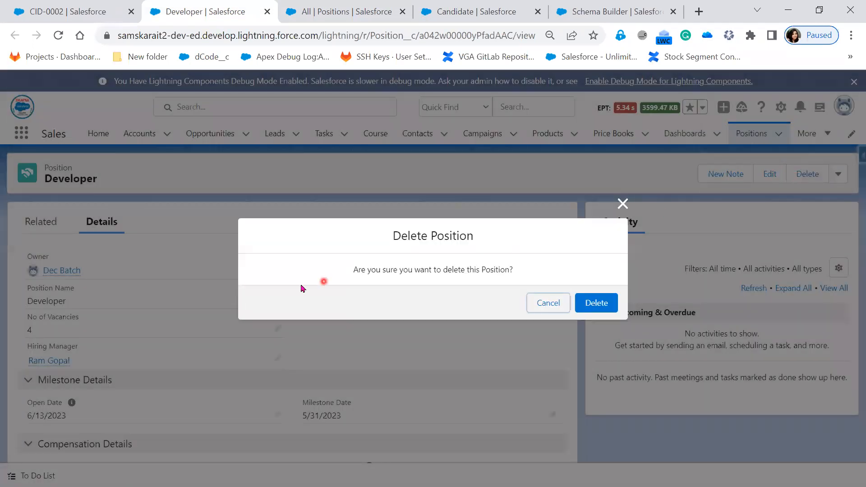
left_click(596, 303)
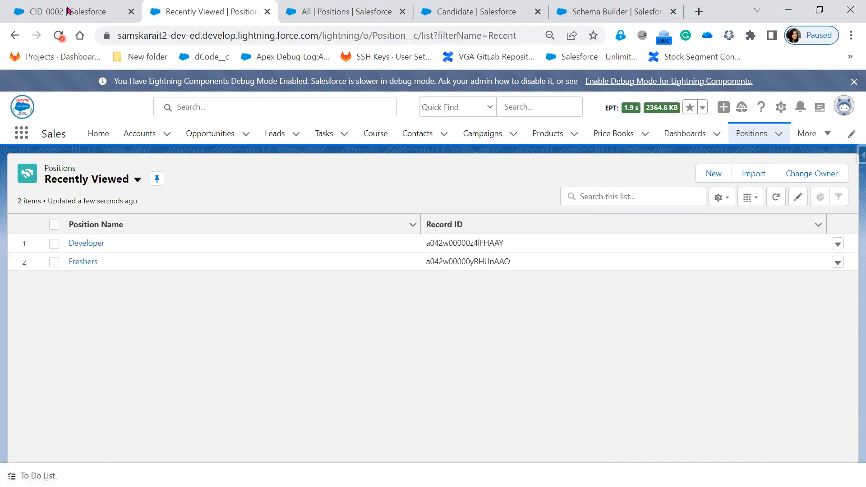
left_click(68, 10)
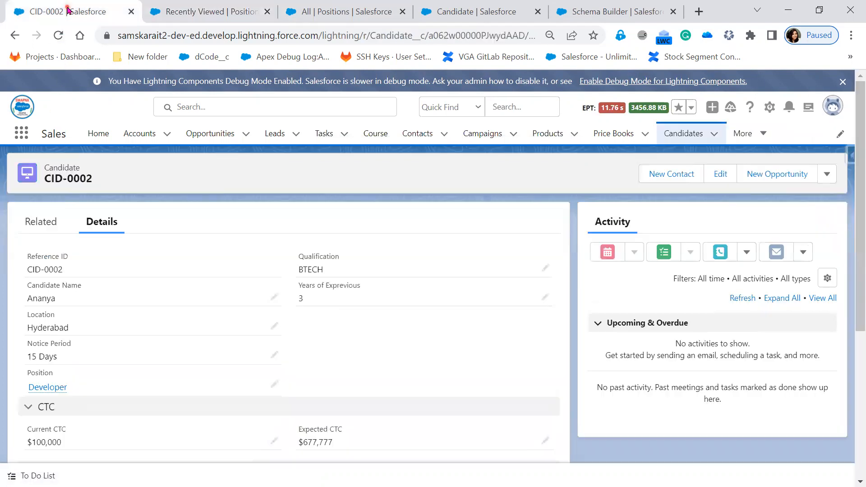
Step: Reload CID-0002 to see it fail, then search 'rec' in App Launcher to open Recycle Bin
left_click(57, 41)
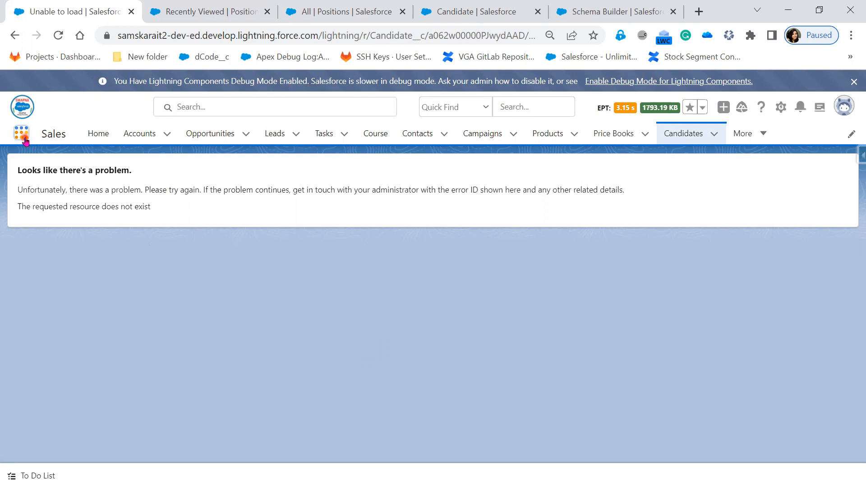
left_click(23, 136)
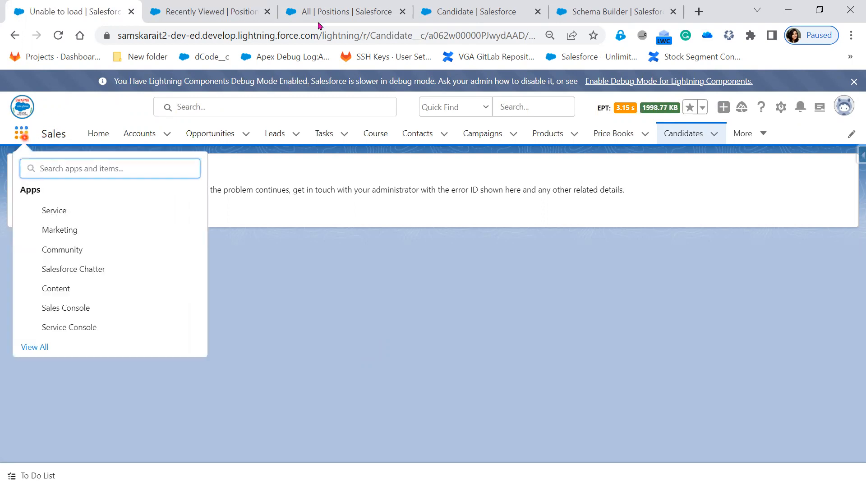
left_click(348, 7)
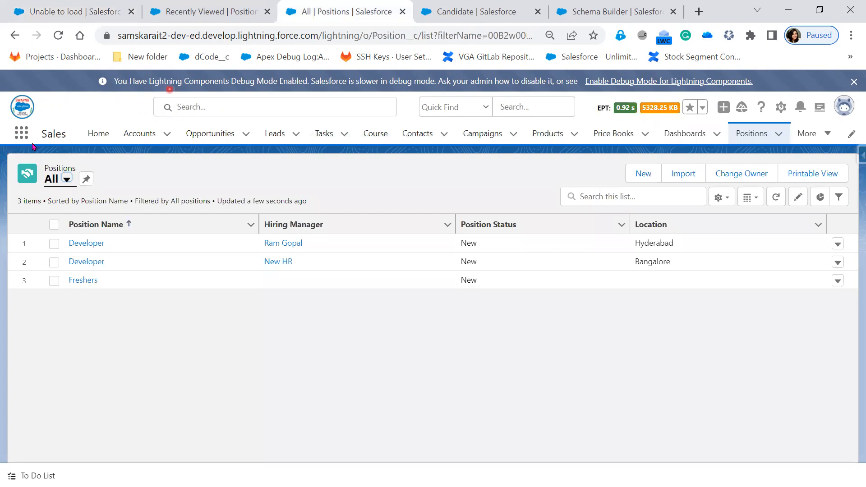
left_click(20, 135)
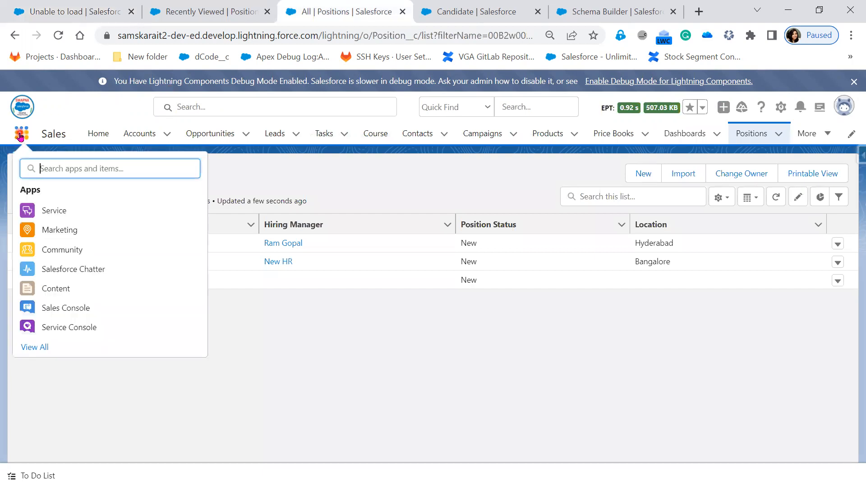
type("rec")
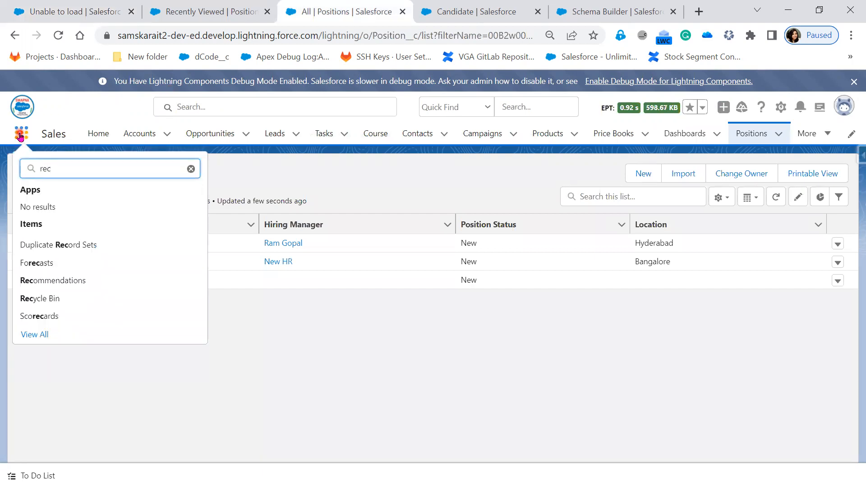
left_click(37, 298)
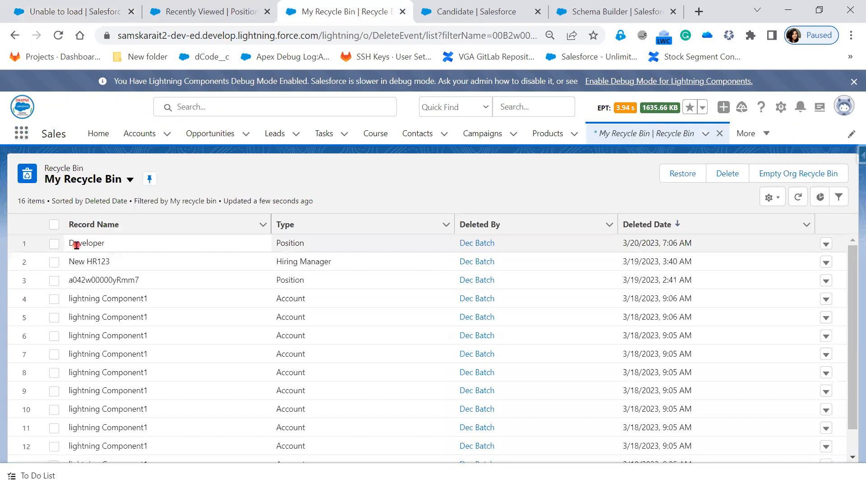
Step: Restore the Developer position from the Recycle Bin, list All Positions, and reload candidate CID-0002
left_click(59, 246)
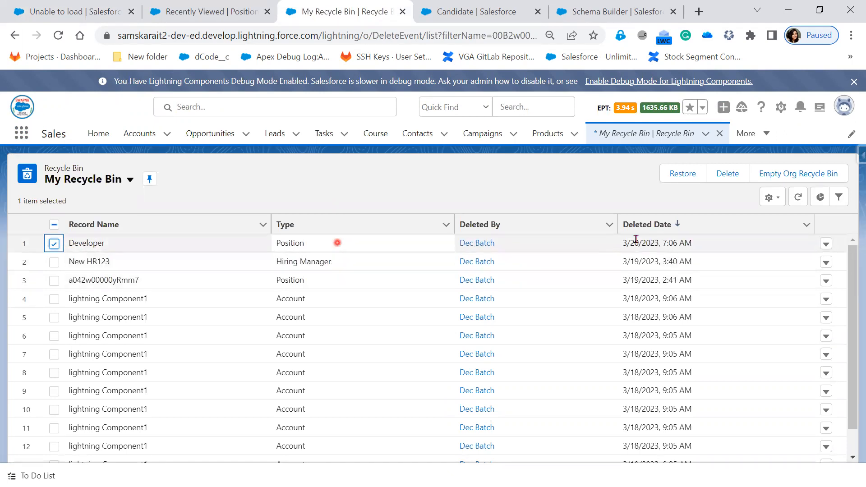
left_click(678, 175)
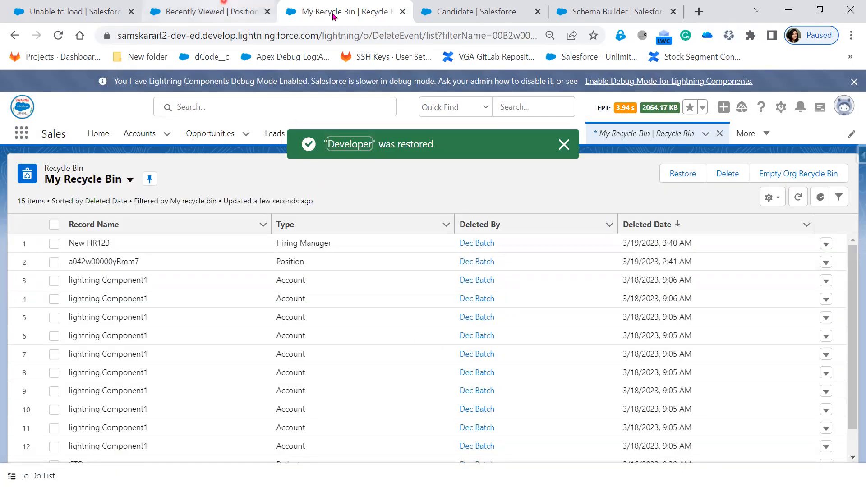
left_click(219, 11)
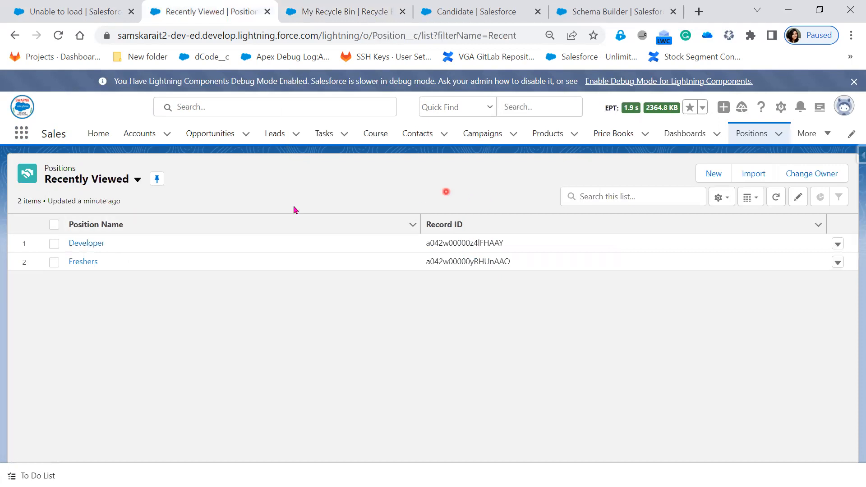
left_click(137, 179)
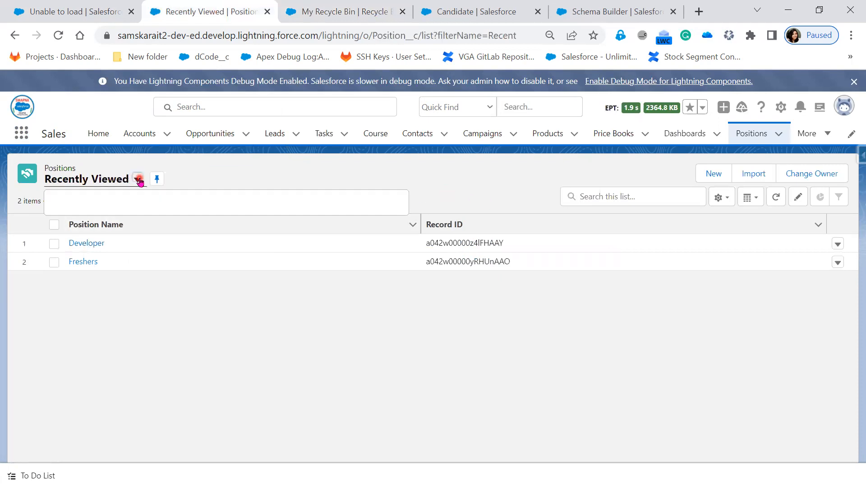
left_click(125, 224)
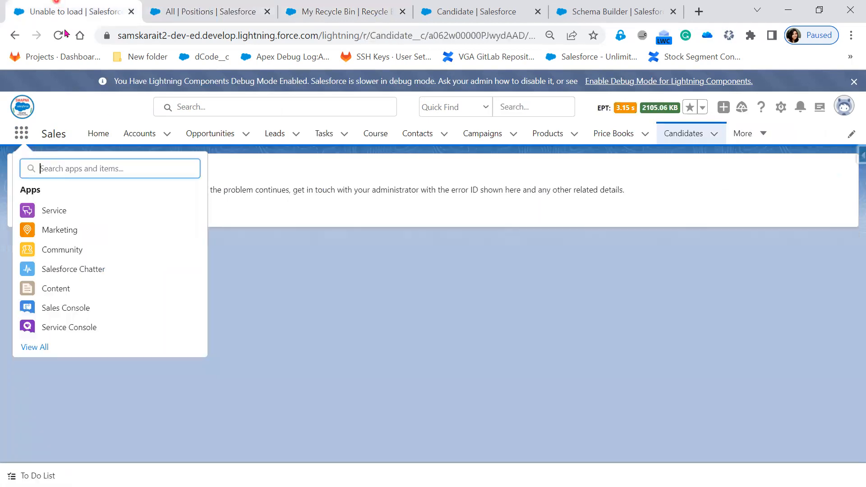
left_click(61, 7)
left_click(57, 35)
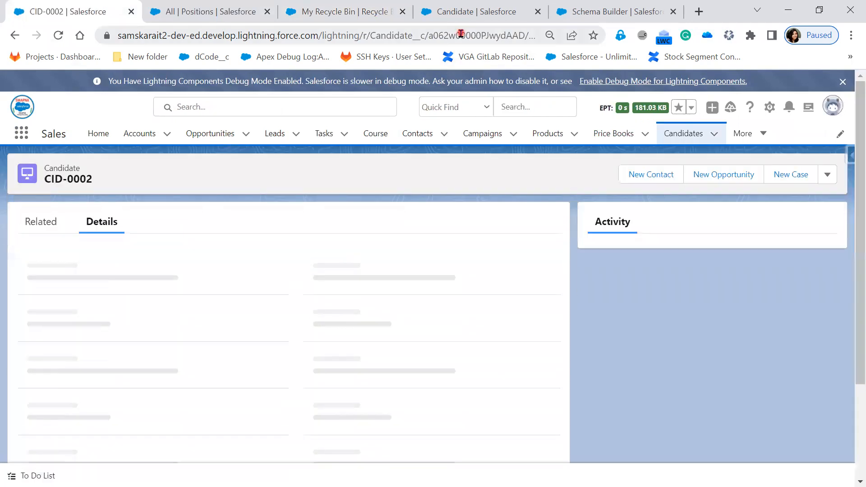
Step: Open the restored Hyderabad Developer position from All Positions, then return to the slide show
double_click(461, 34)
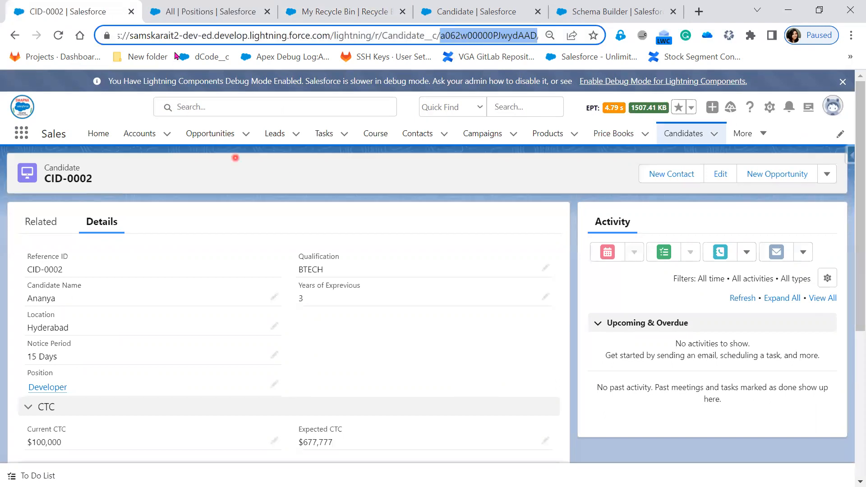
mouse_move(196, 13)
left_click(194, 11)
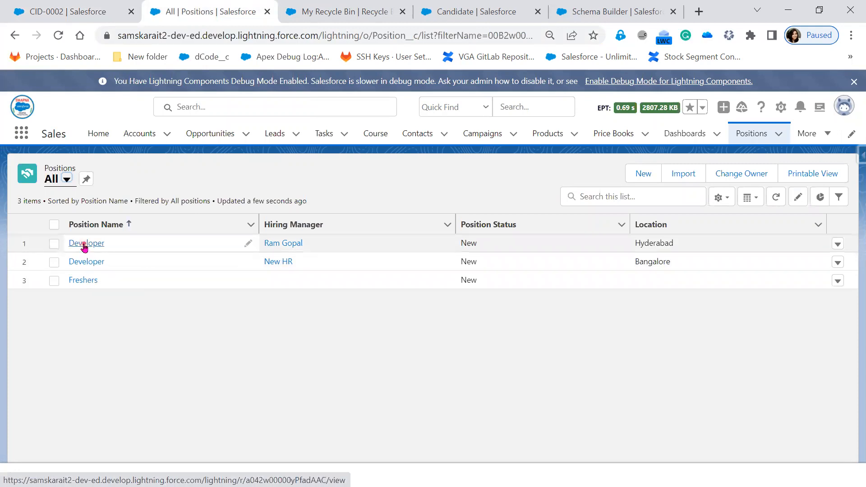
left_click(83, 244)
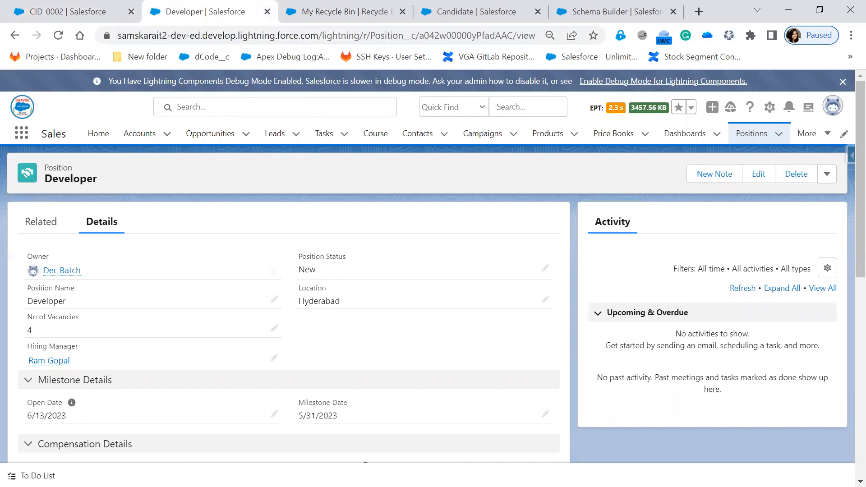
key("alt+Tab")
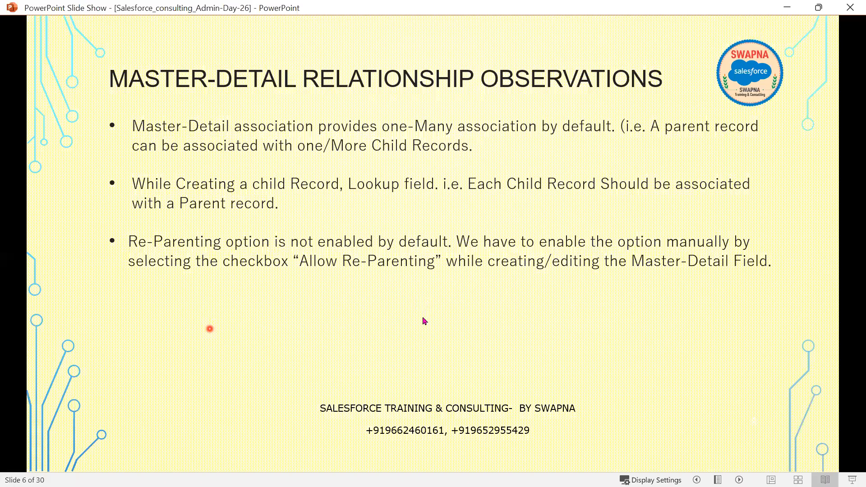
Step: Reveal the fourth bullet on child records deleted with their parent, then minimize the slide show
left_click(423, 318)
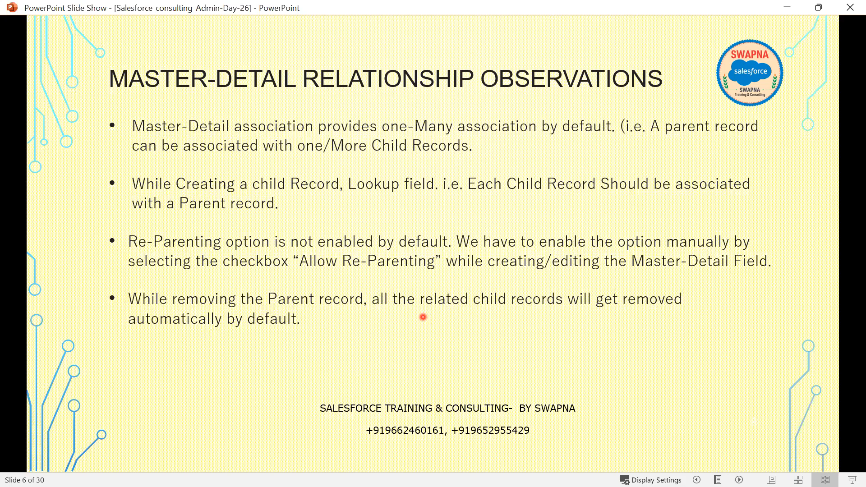
left_click(786, 9)
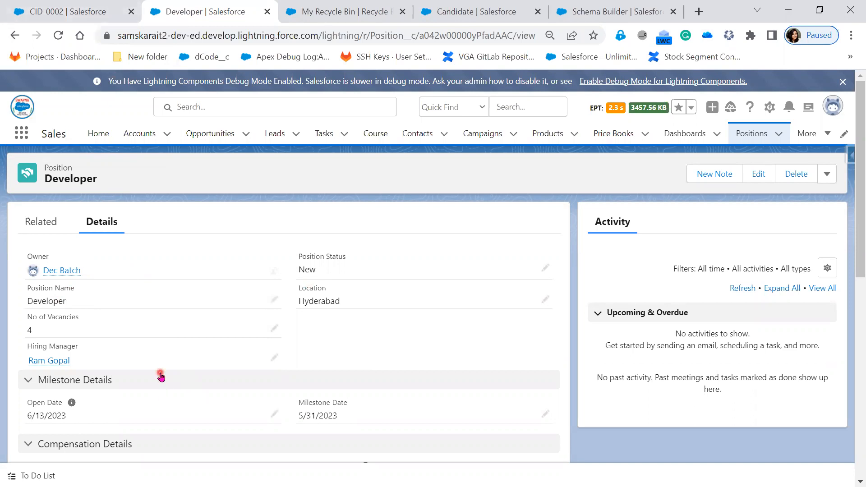
Step: Look over the Candidate object's page layout, then list its 16 fields and relationships
mouse_move(74, 268)
left_click(116, 12)
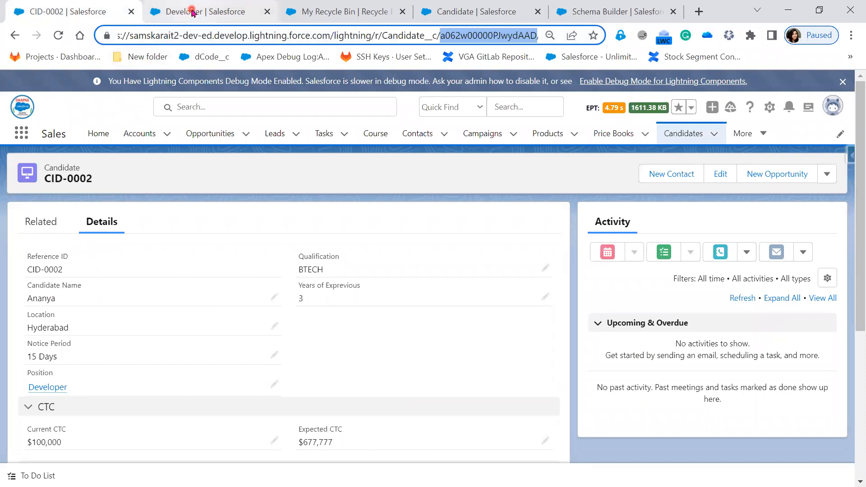
left_click(329, 12)
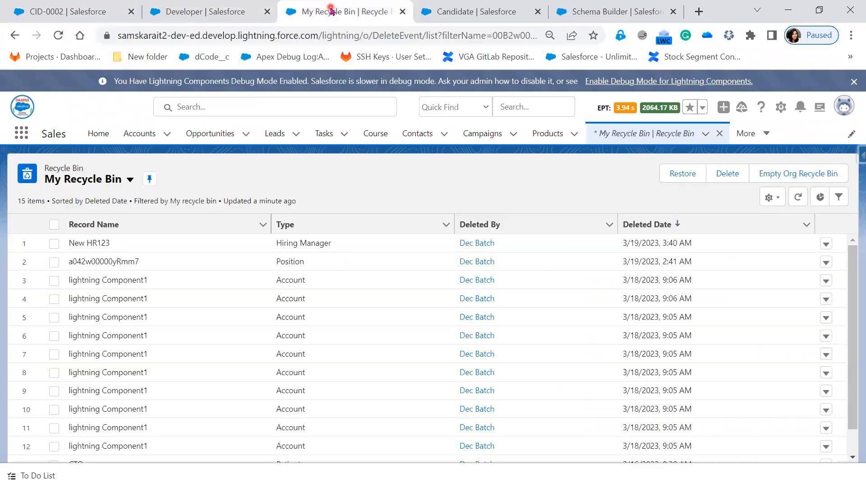
left_click(480, 12)
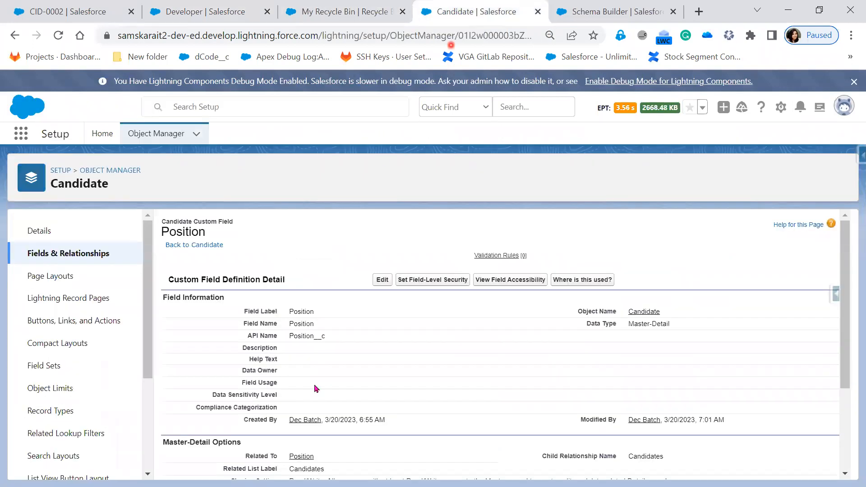
left_click(67, 280)
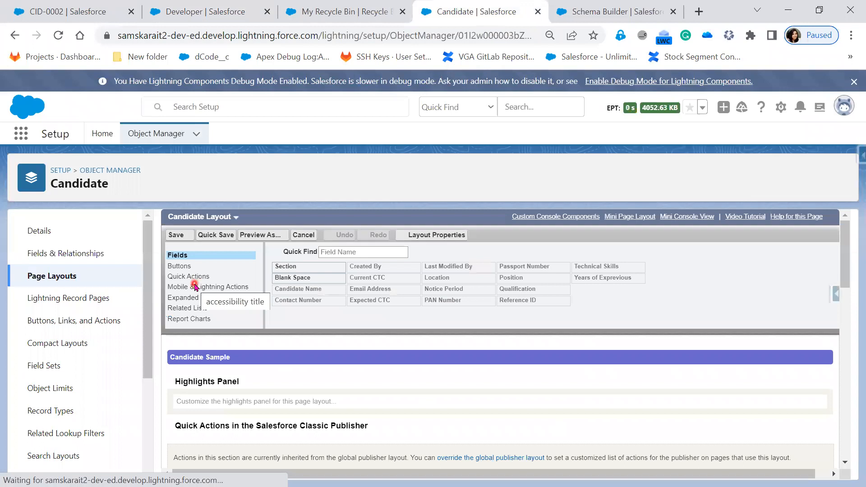
scroll(562, 438, "down", 2)
scroll(561, 438, "down", 3)
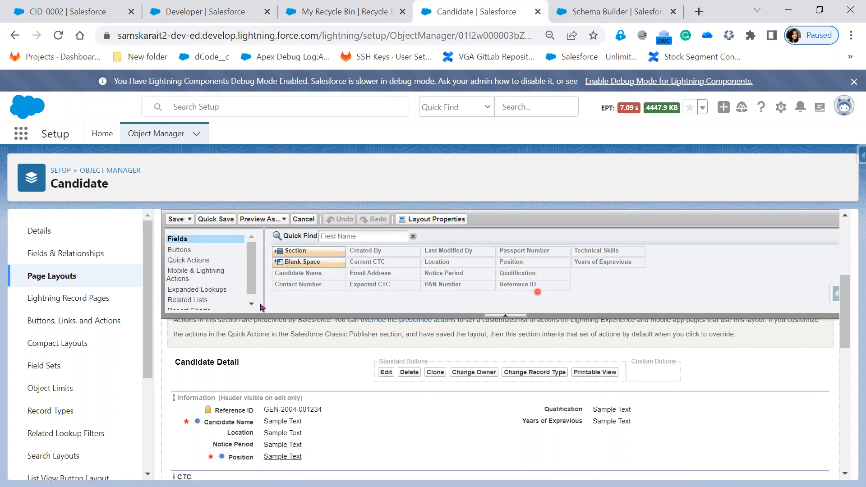
left_click(58, 251)
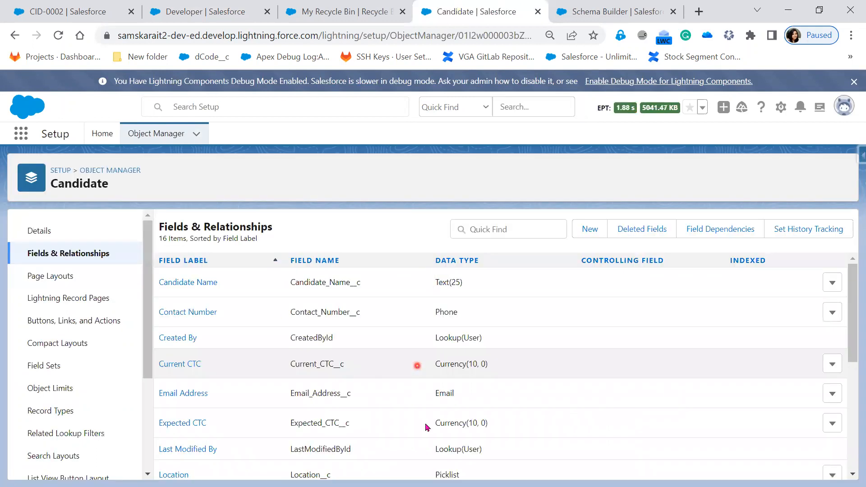
Step: Scan the Candidate field list, then view the CID-0002 and Developer position records
scroll(419, 367, "down", 5)
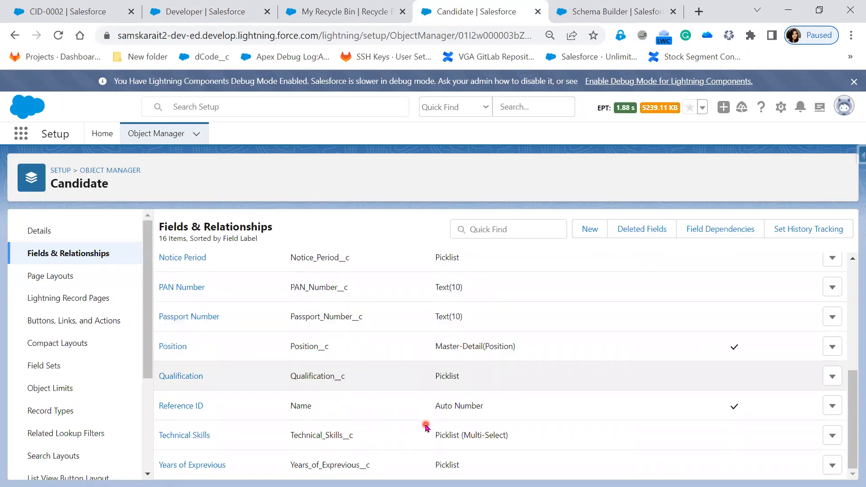
scroll(426, 426, "up", 5)
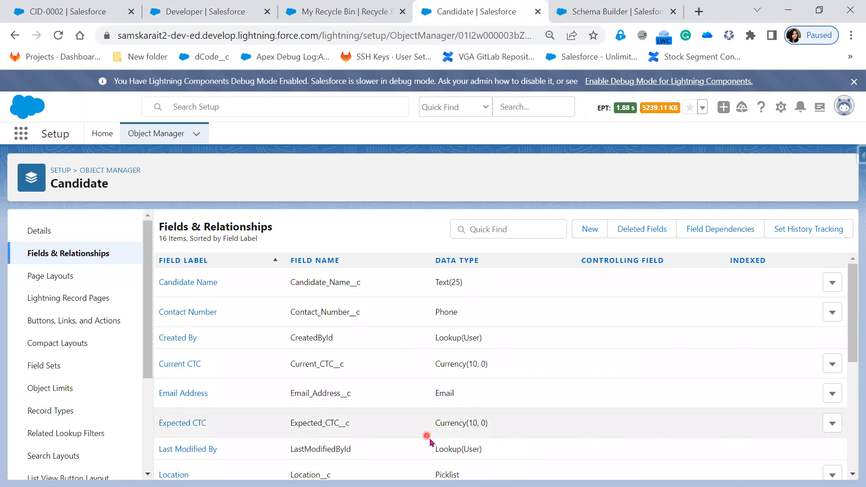
left_click(63, 12)
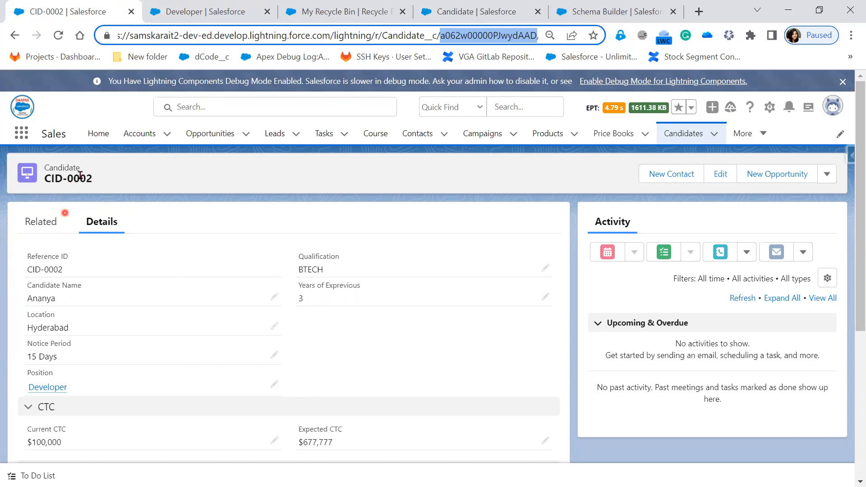
left_click(192, 14)
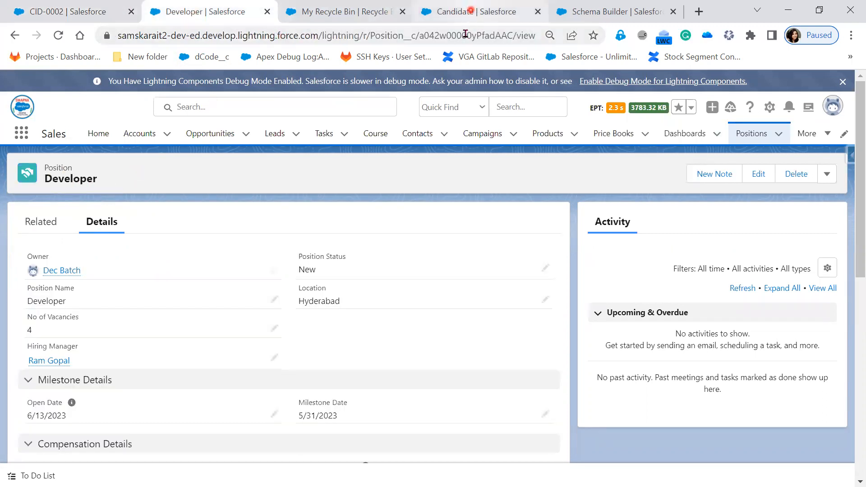
Step: Return to the Candidate object in Setup and open its Page Layouts list with Candidate Layout
left_click(470, 10)
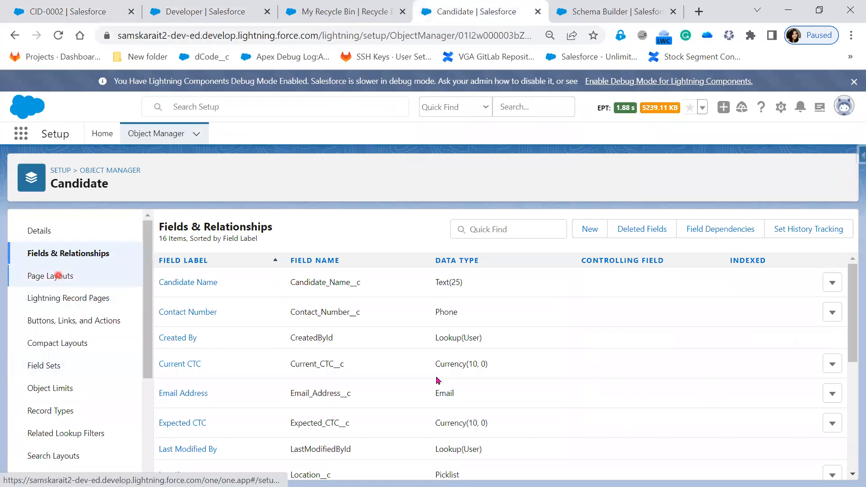
scroll(496, 451, "down", 5)
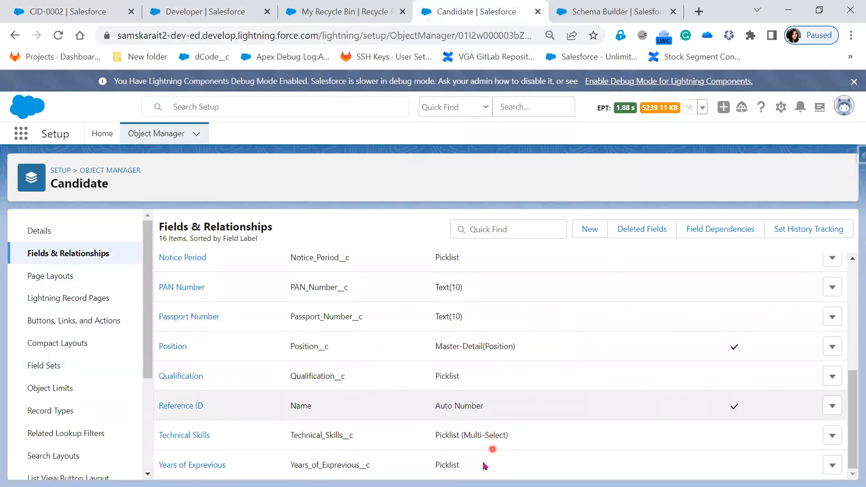
scroll(482, 465, "up", 3)
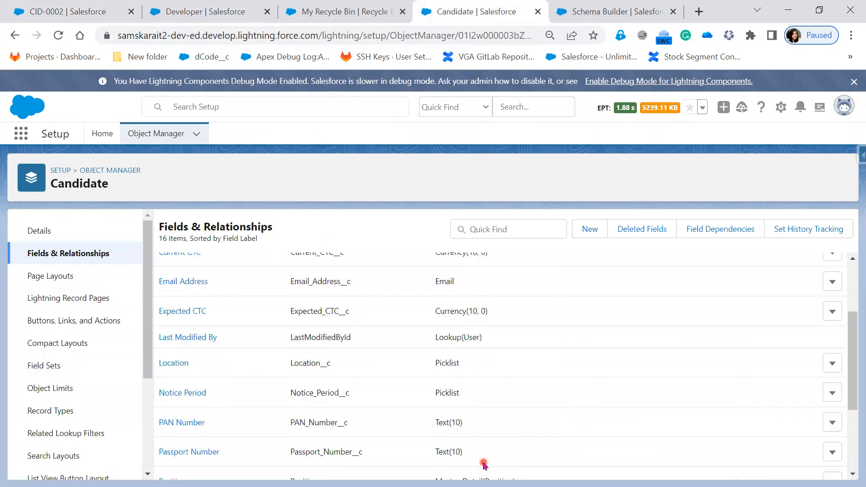
left_click(58, 278)
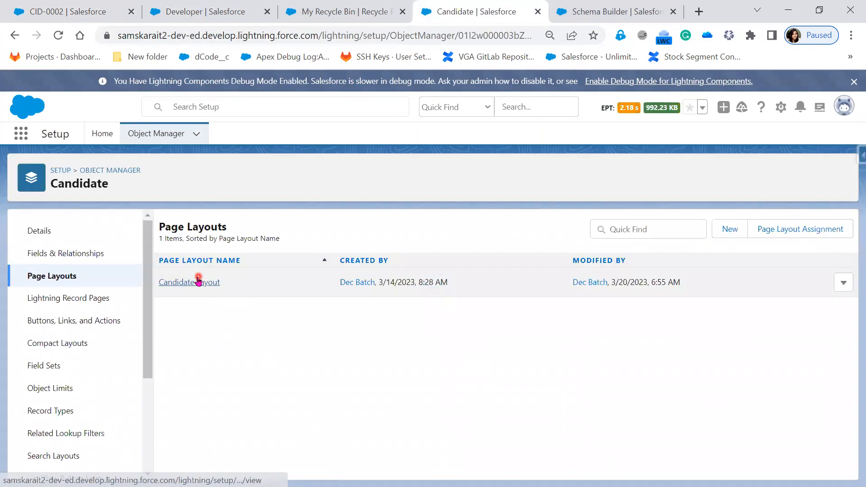
Step: Inspect the Candidate Layout and the Candidate–Position schema diagram, then go to Setup Home
left_click(196, 282)
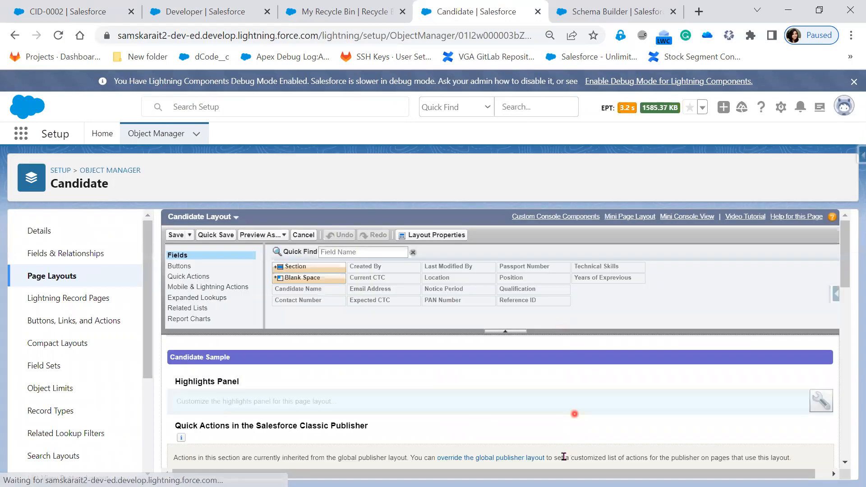
scroll(562, 457, "down", 5)
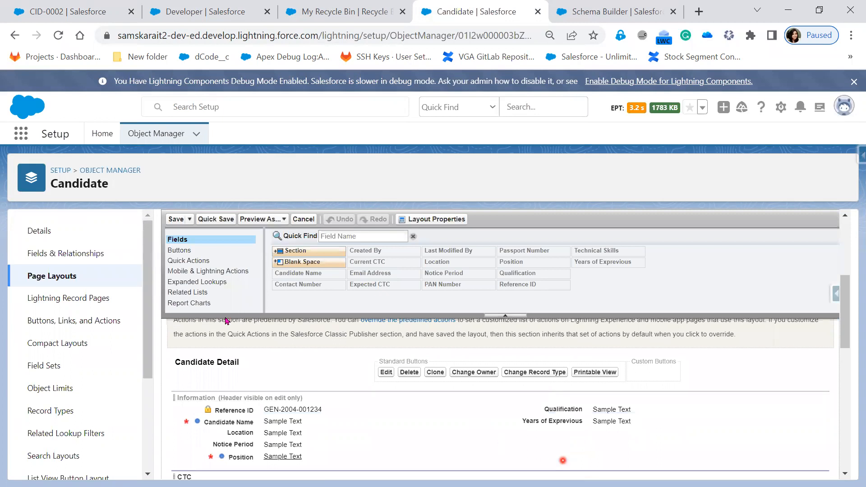
left_click(331, 10)
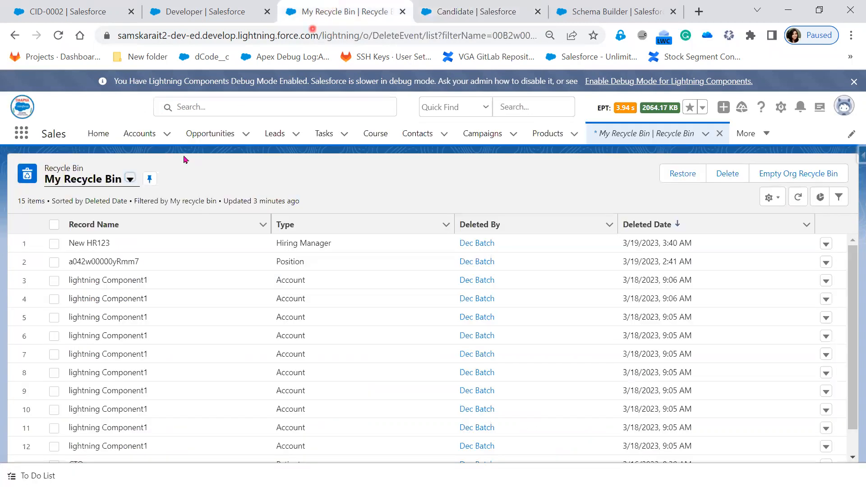
left_click(210, 13)
left_click(487, 11)
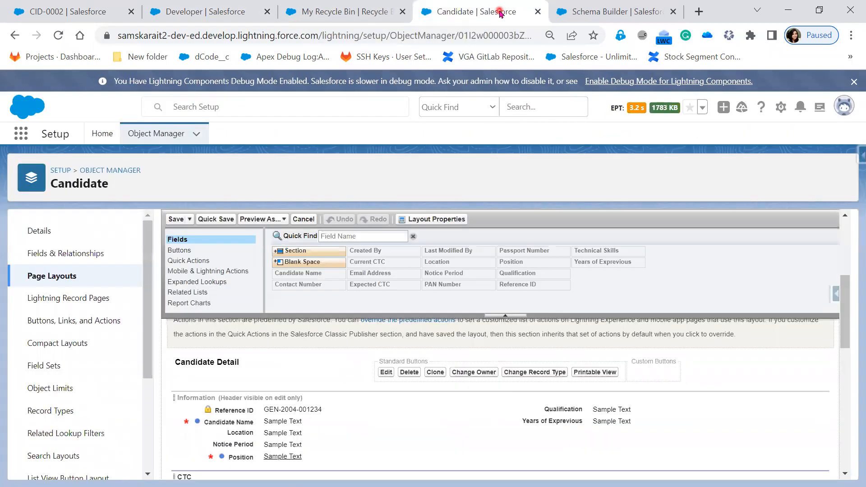
left_click(596, 10)
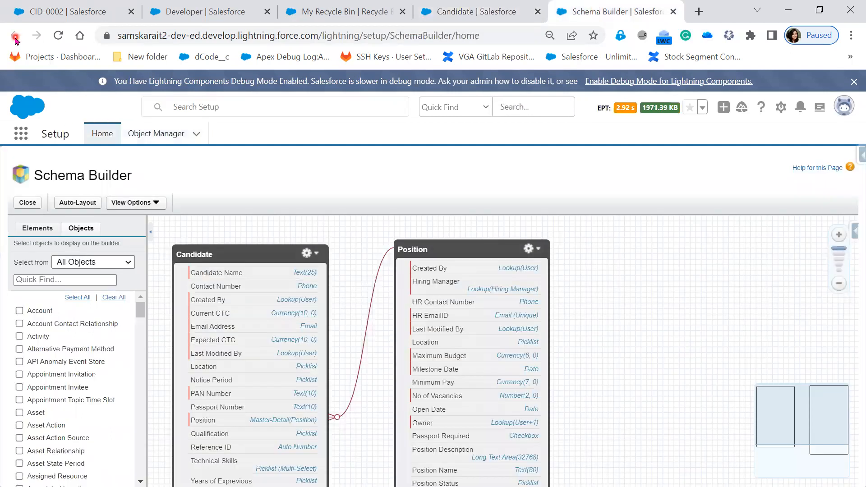
left_click(100, 136)
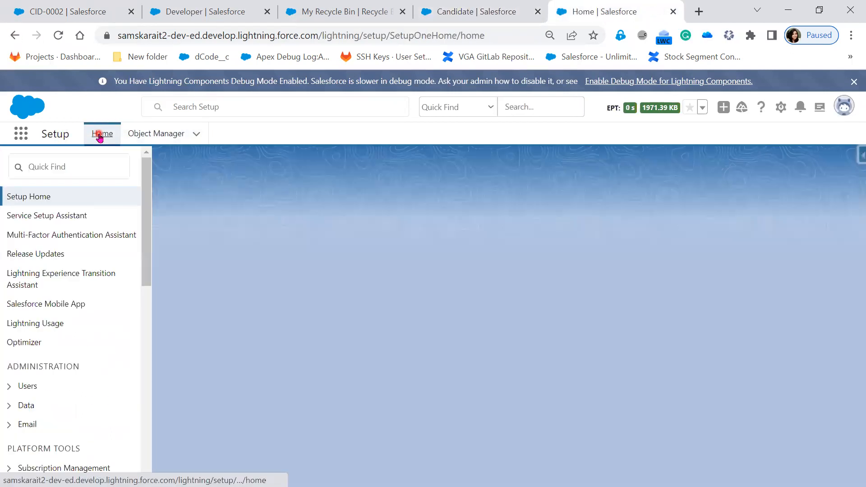
Step: Find and open Sharing Settings using Quick Find 'sharing'
left_click(63, 166)
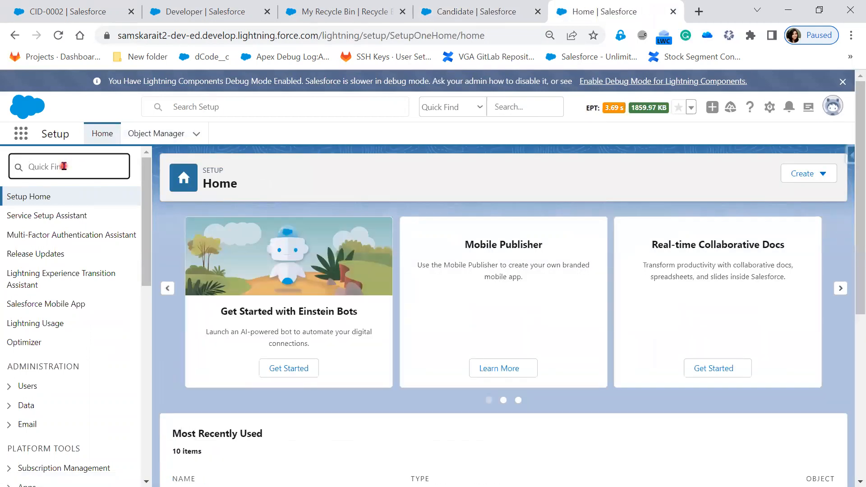
type("s")
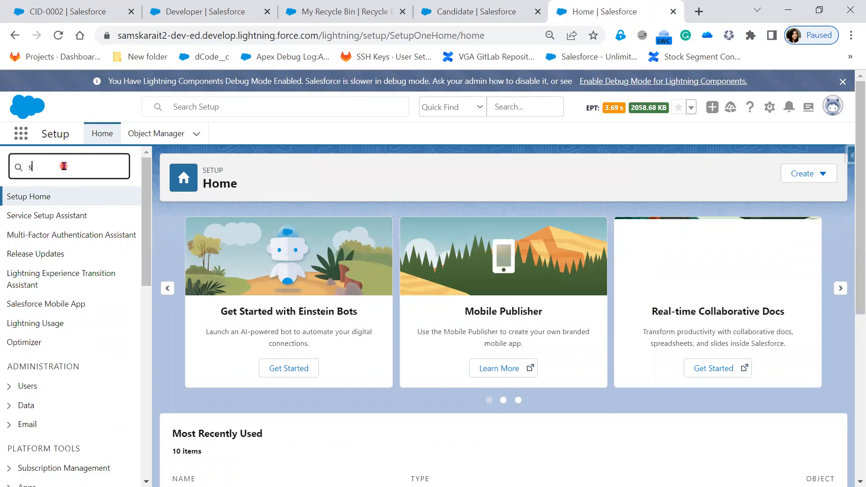
type("haring")
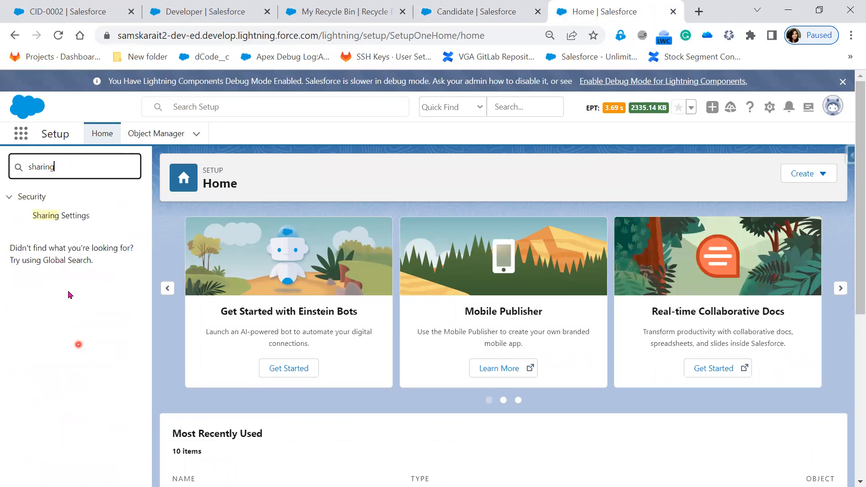
left_click(63, 215)
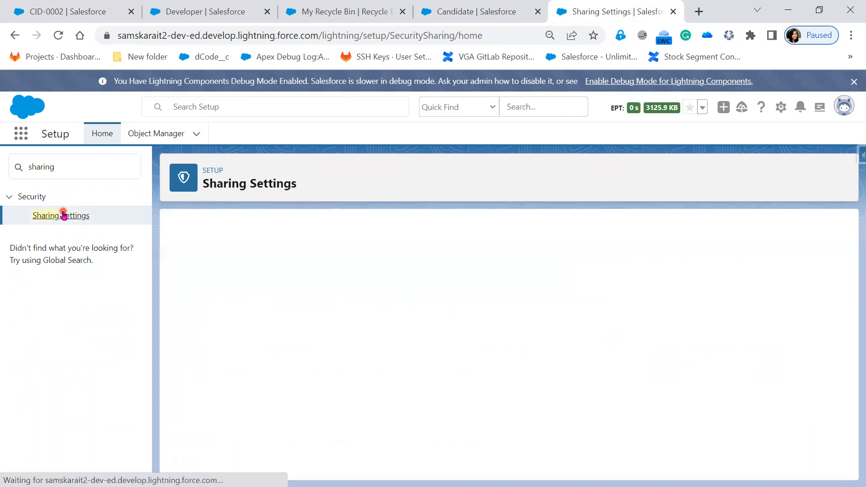
Step: Locate and highlight Candidate's Controlled by Parent sharing row, then return to CID-0002
scroll(417, 417, "down", 5)
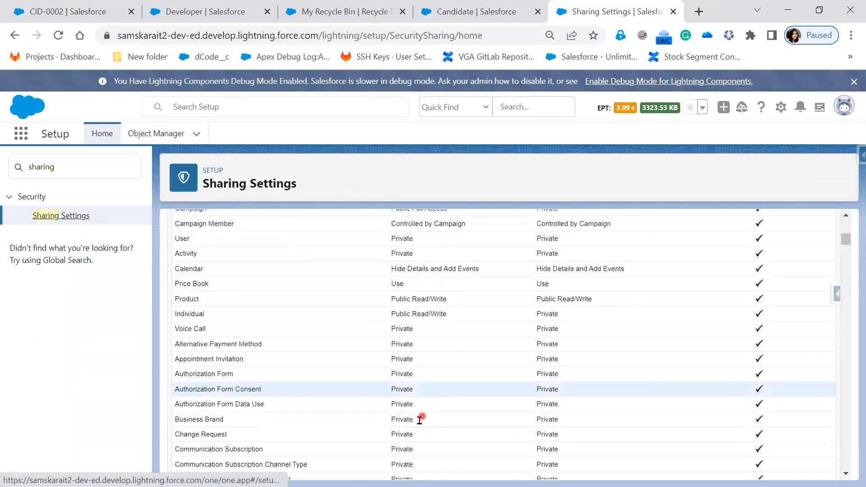
scroll(417, 421, "down", 8)
scroll(419, 424, "up", 3)
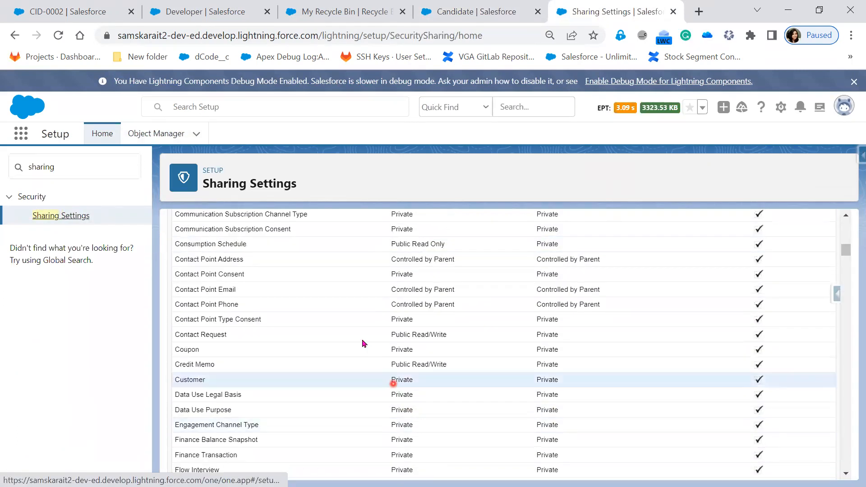
scroll(412, 390, "up", 9)
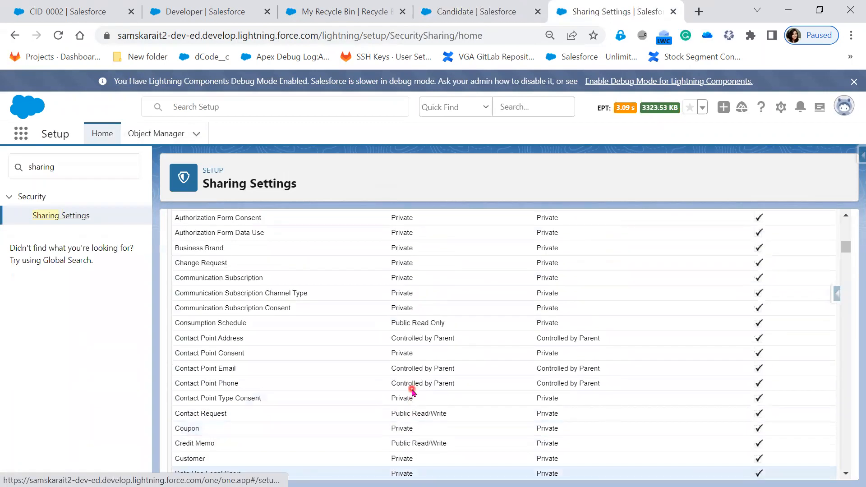
scroll(411, 391, "down", 6)
scroll(412, 391, "down", 20)
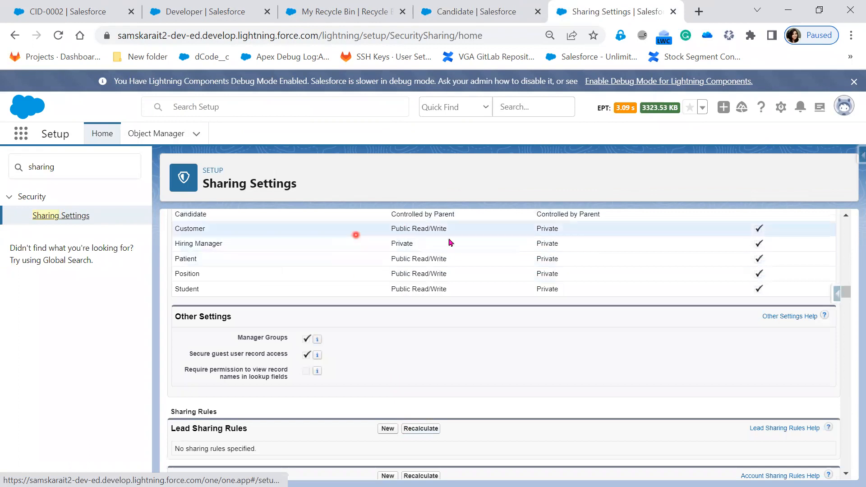
scroll(447, 358, "up", 1)
scroll(447, 358, "up", 3)
left_click_drag(451, 268, 390, 268)
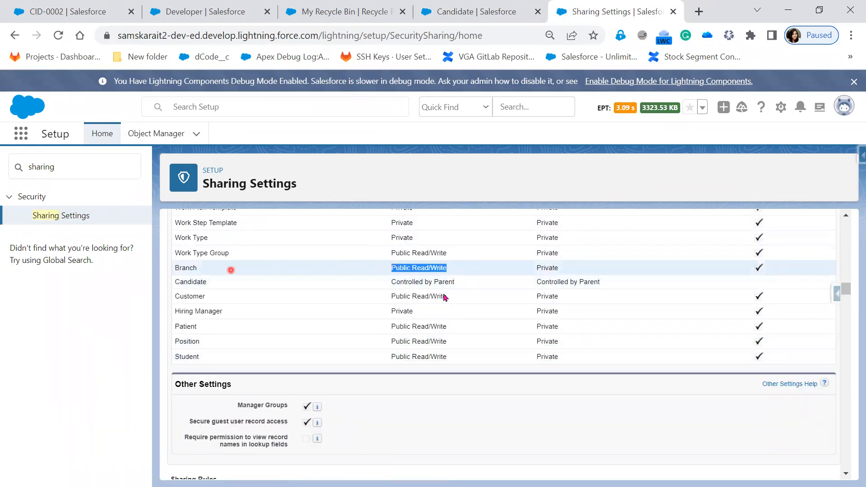
left_click_drag(454, 283, 176, 289)
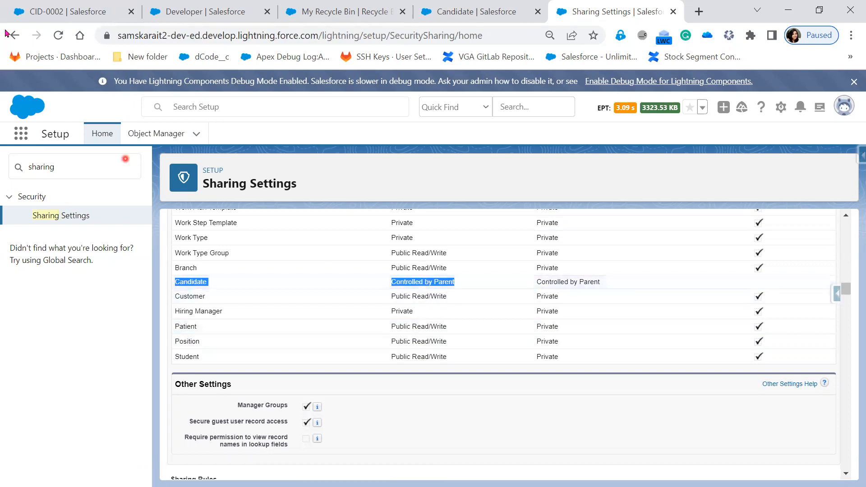
left_click(85, 15)
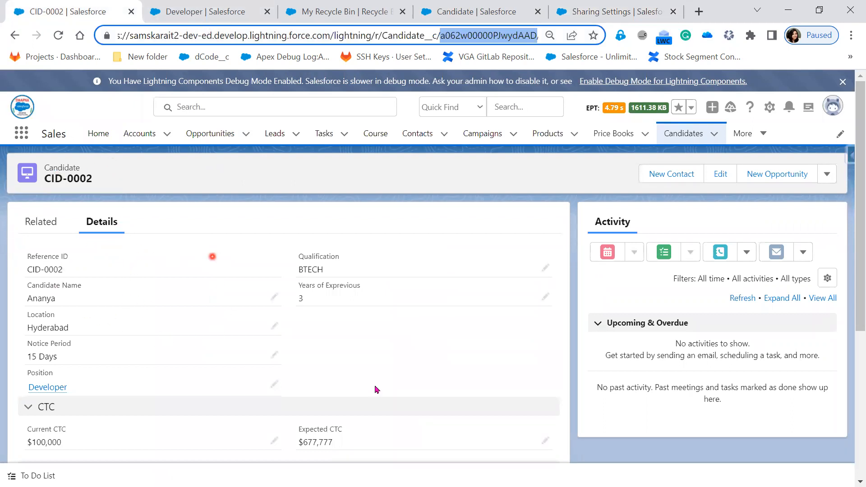
Step: Open CID-0002's parent Developer position, then return to the Candidate Layout editor in Setup
scroll(493, 417, "down", 5)
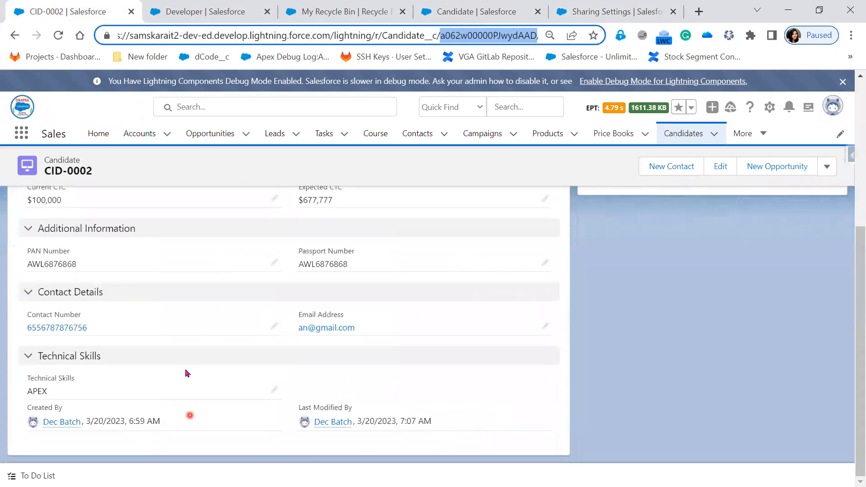
scroll(339, 394, "up", 5)
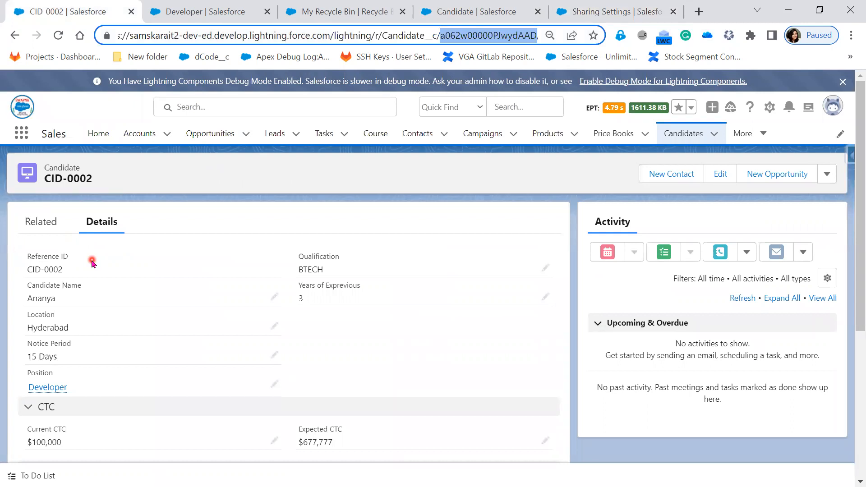
left_click(47, 387)
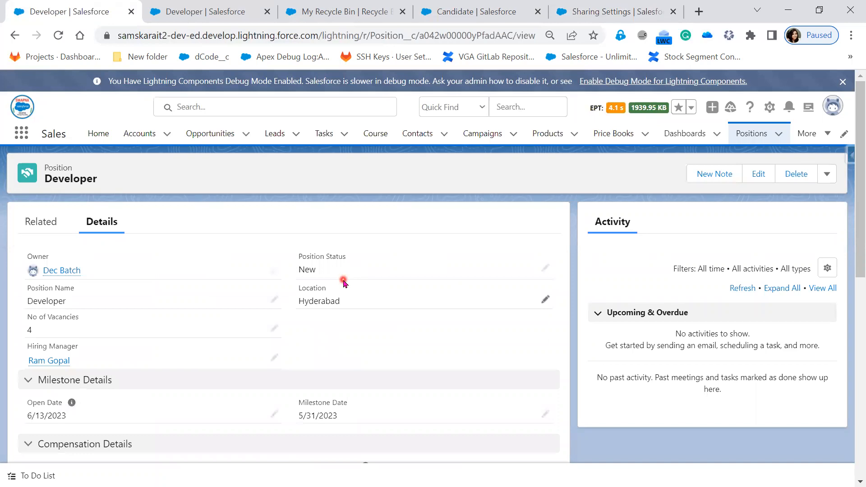
scroll(413, 349, "down", 3)
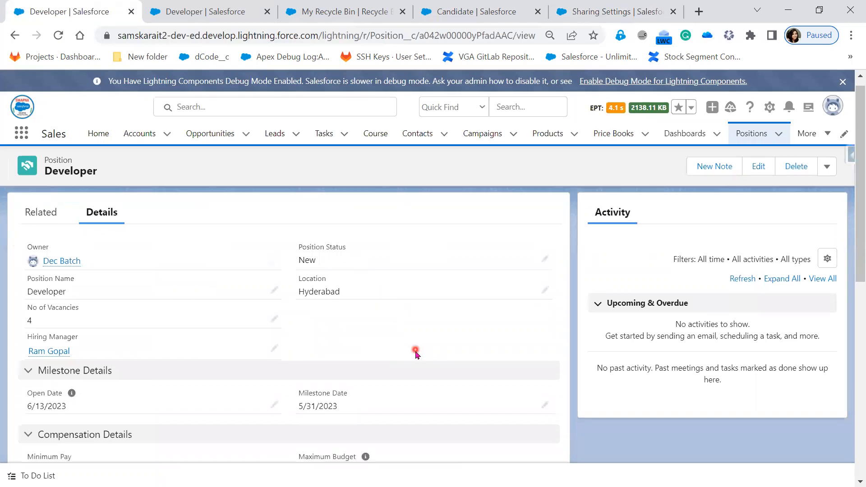
scroll(415, 355, "down", 4)
scroll(415, 354, "up", 5)
scroll(415, 355, "up", 2)
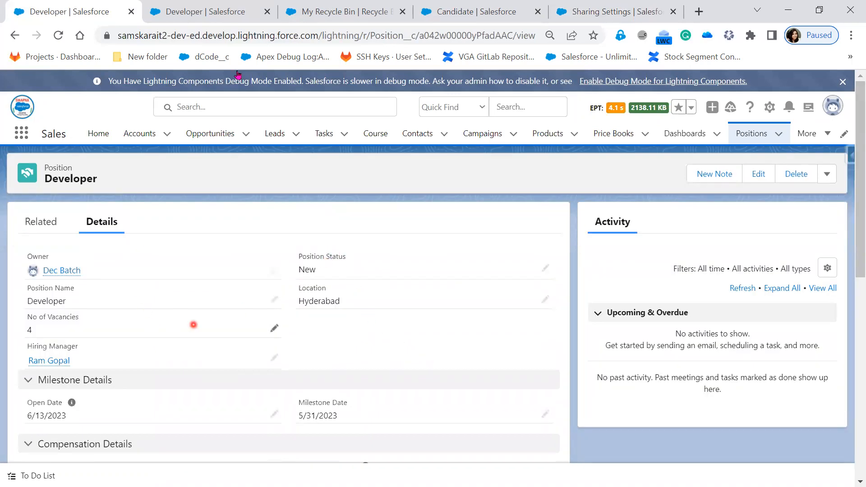
left_click(468, 15)
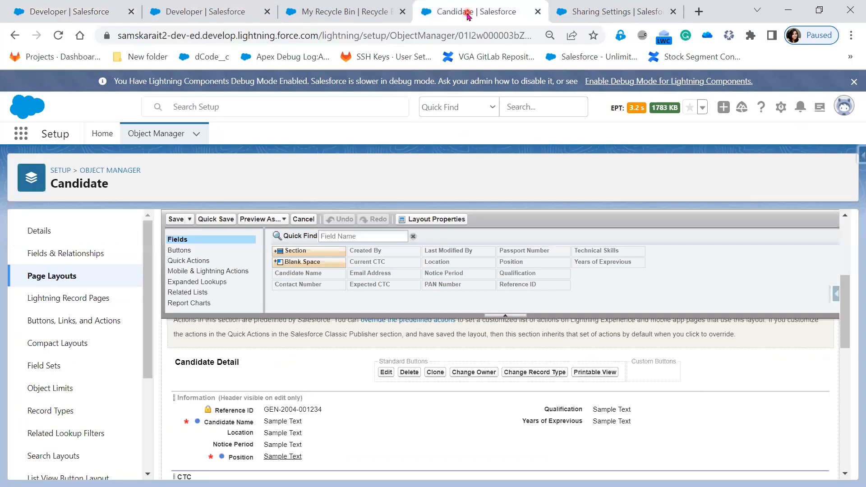
Step: Find the Position object in Object Manager with 'posi' and show its fields and relationships
left_click(57, 295)
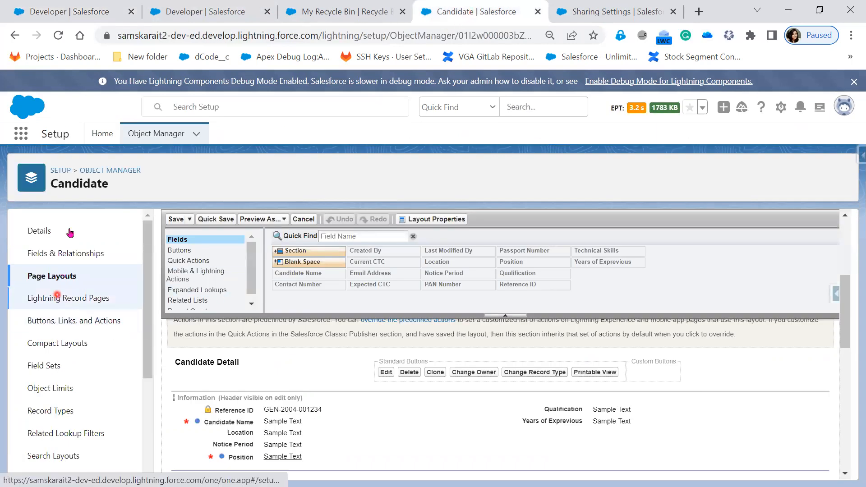
left_click(147, 136)
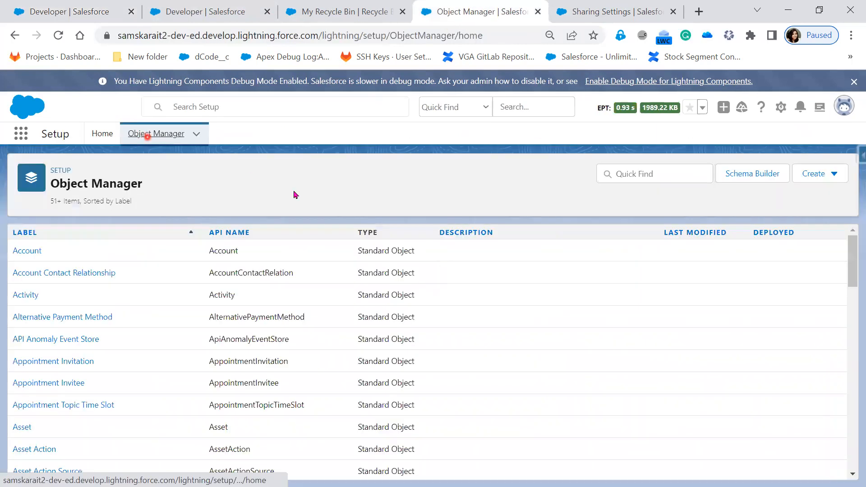
left_click(640, 175)
type("positi")
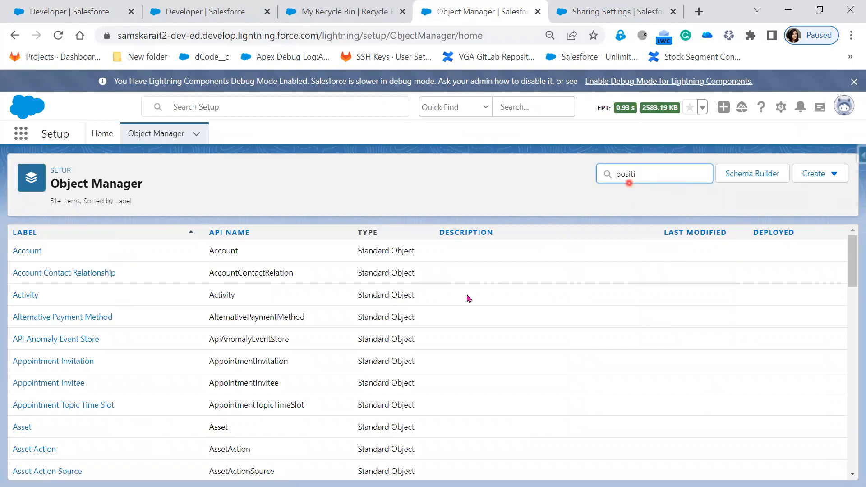
left_click(19, 255)
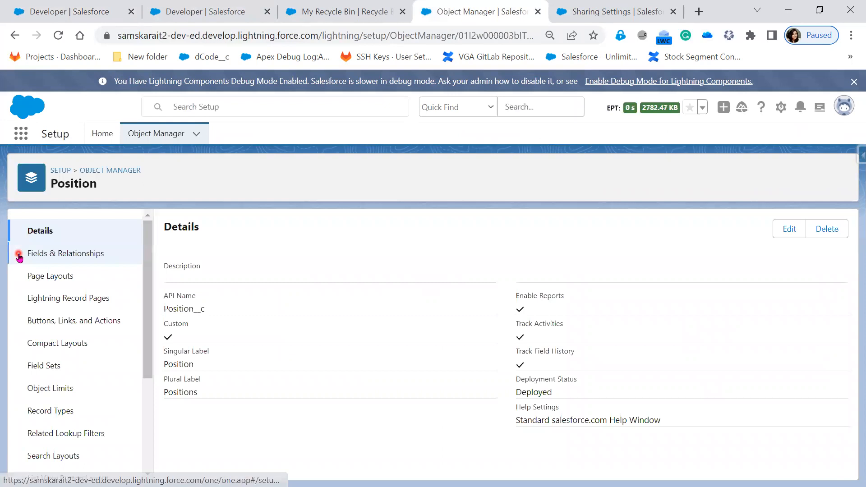
left_click(60, 254)
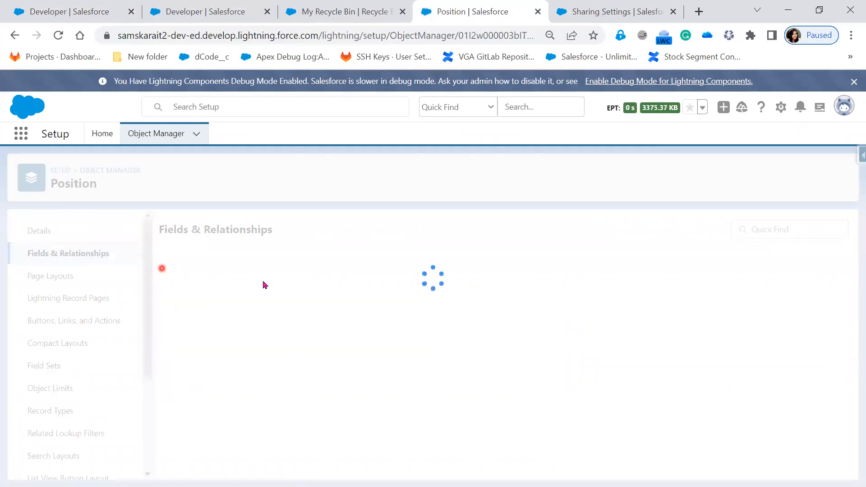
Step: Review the Position fields and the Position Layout editor, then switch to the Developer record
scroll(442, 334, "down", 3)
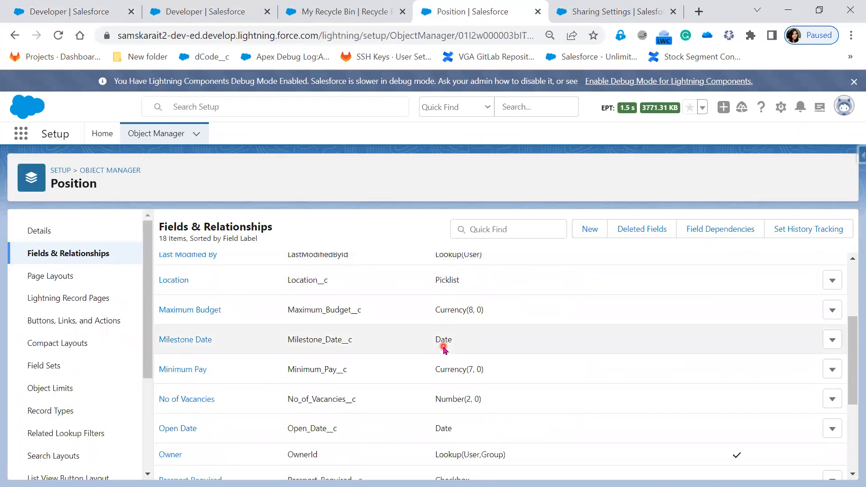
scroll(442, 341, "down", 2)
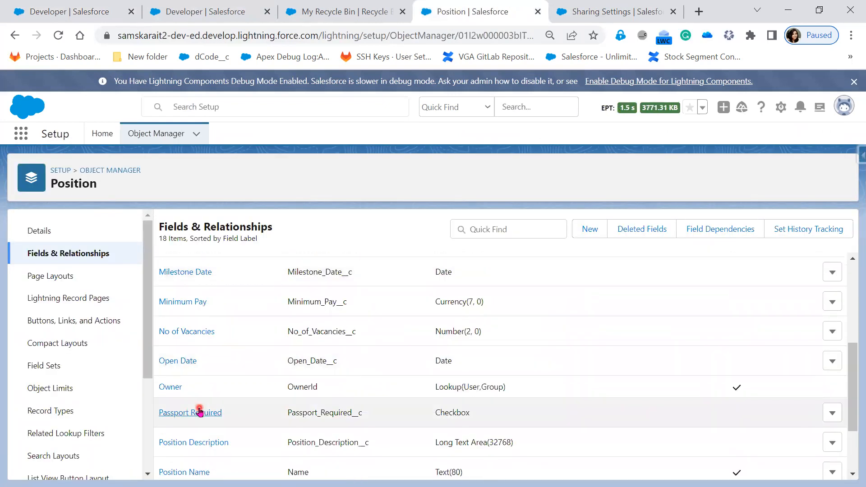
left_click(44, 275)
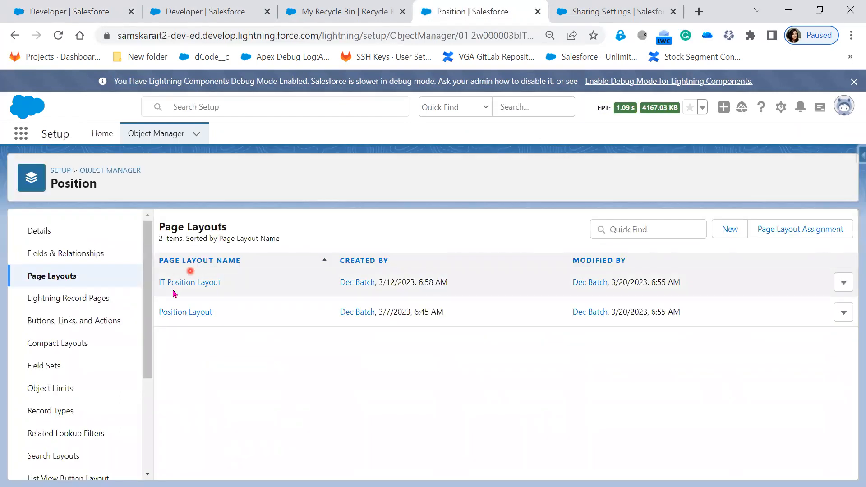
left_click(182, 313)
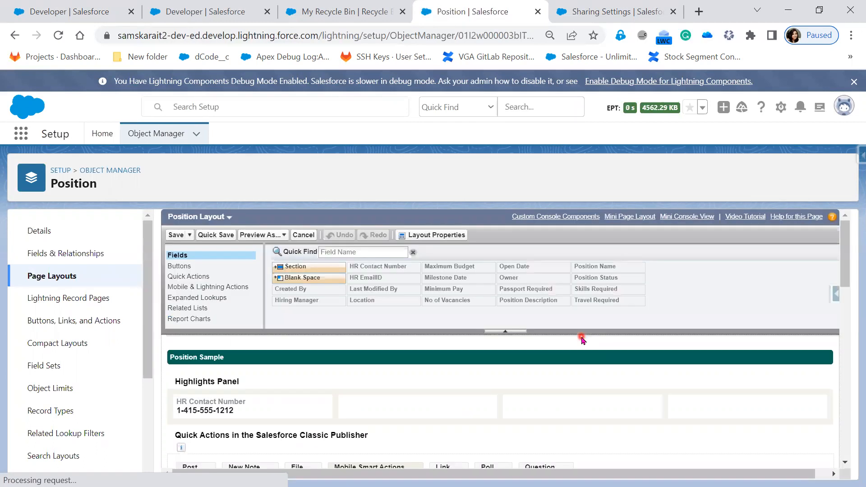
scroll(604, 450, "down", 2)
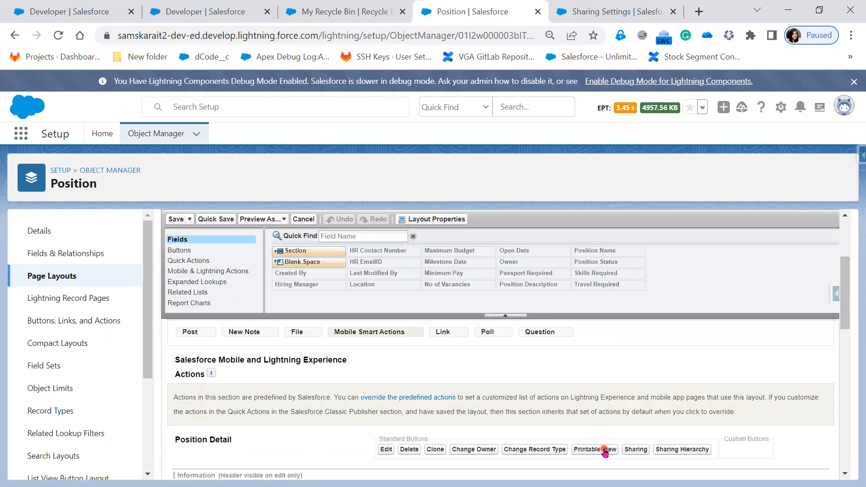
scroll(604, 451, "down", 2)
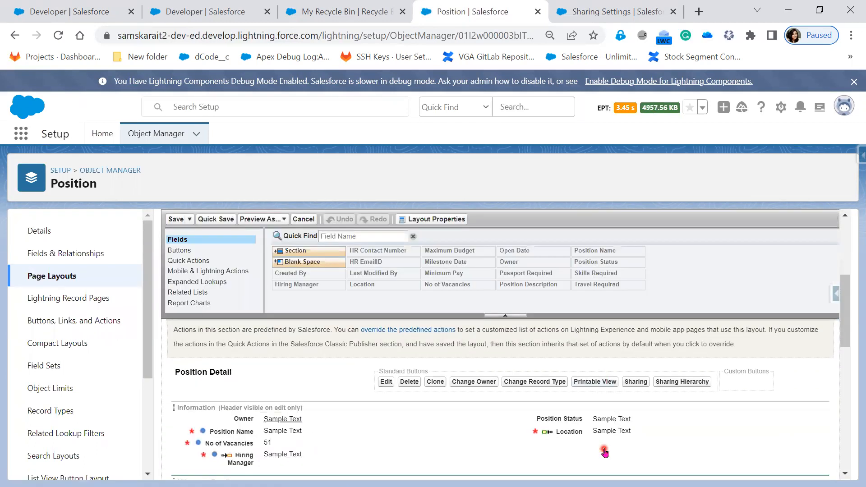
left_click(212, 11)
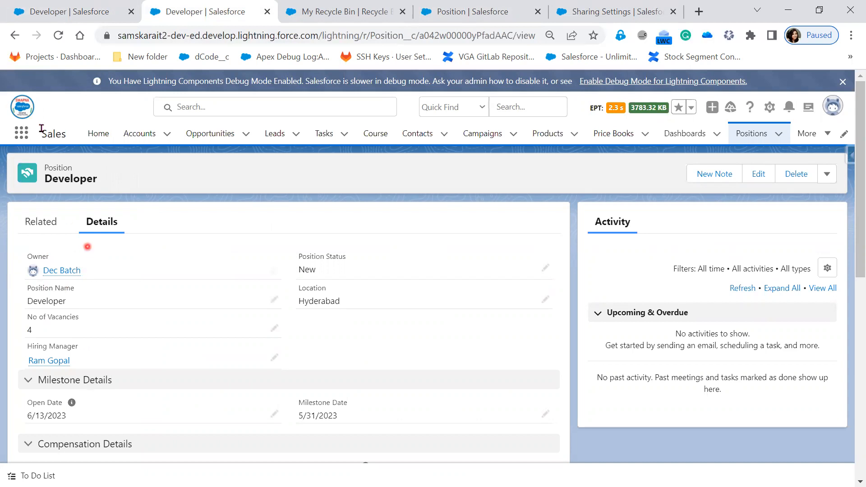
Step: Move between candidate CID-0002 and its linked Developer position record to confirm the relationship
left_click(75, 3)
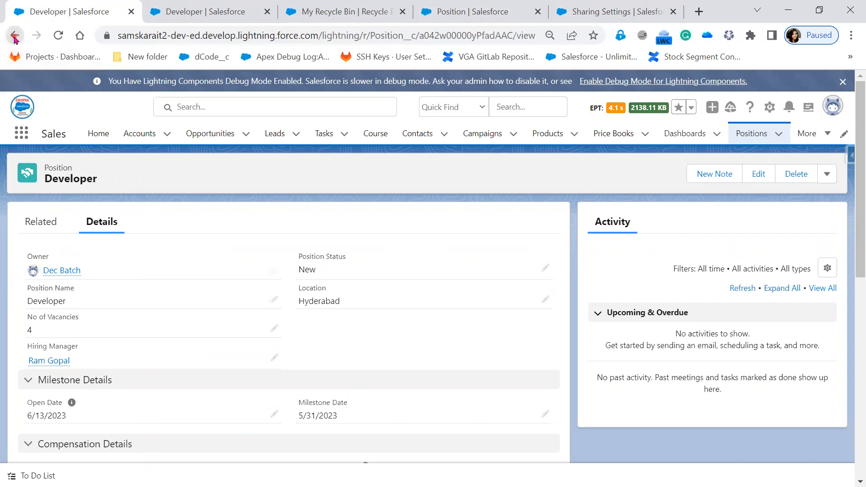
left_click(14, 36)
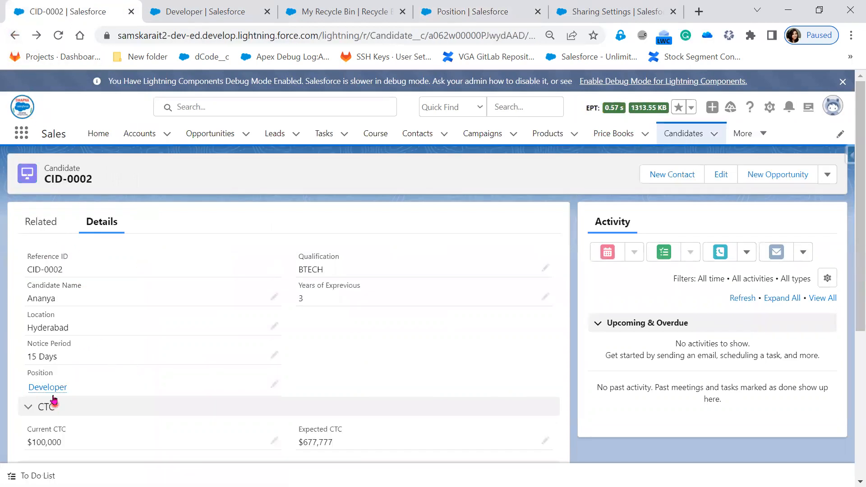
left_click(53, 393)
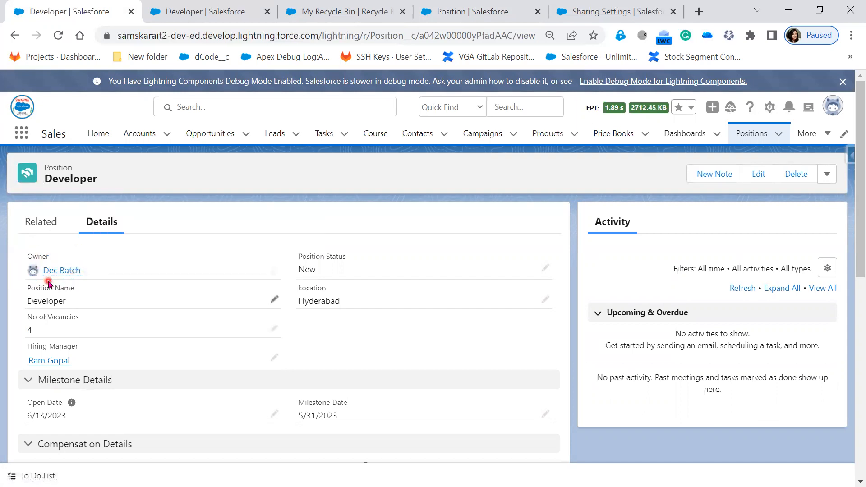
left_click(13, 36)
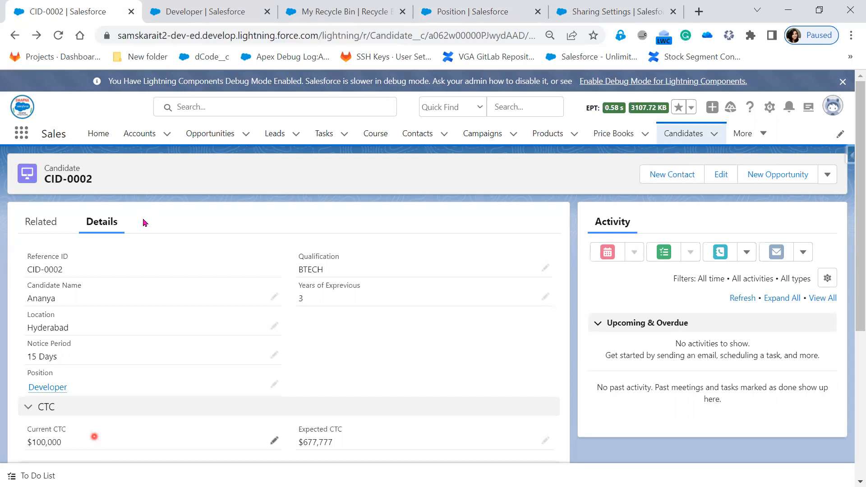
Step: Back in PowerPoint, reveal the fifth bullet: child sharing and security depend on the parent
mouse_move(226, 12)
key("alt+Tab")
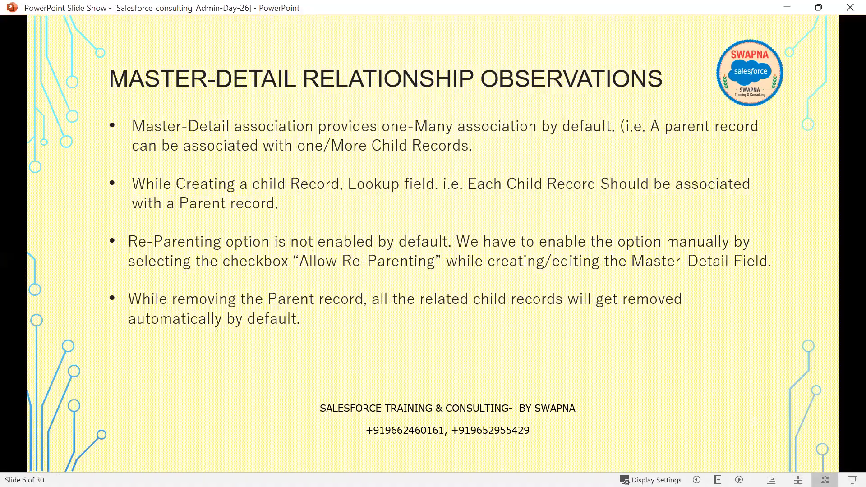
left_click(521, 333)
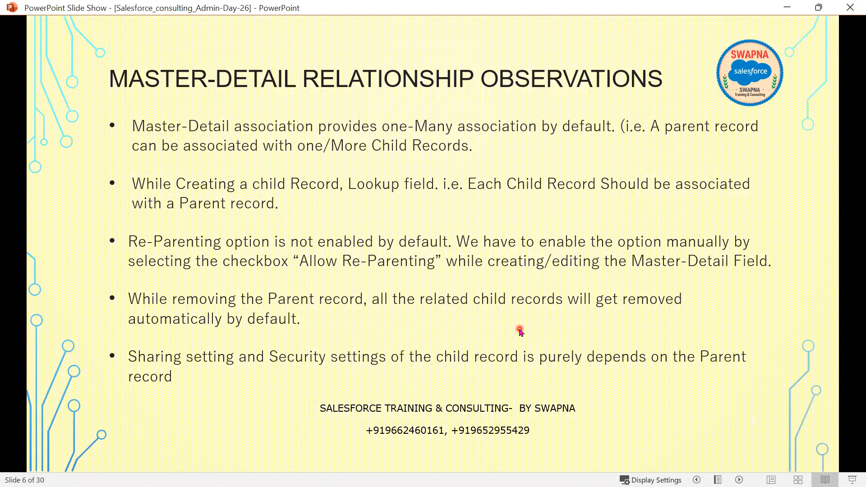
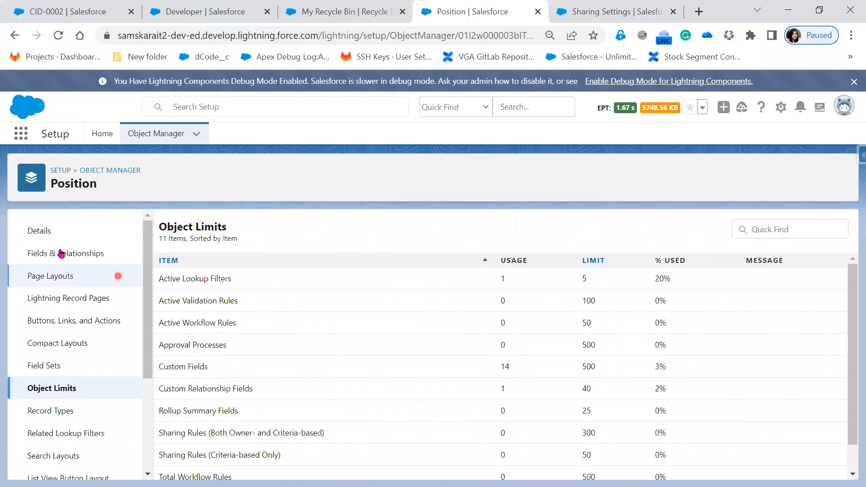
Step: Show the Position object's Fields & Relationships list and select the Hiring Manager lookup field
left_click(58, 251)
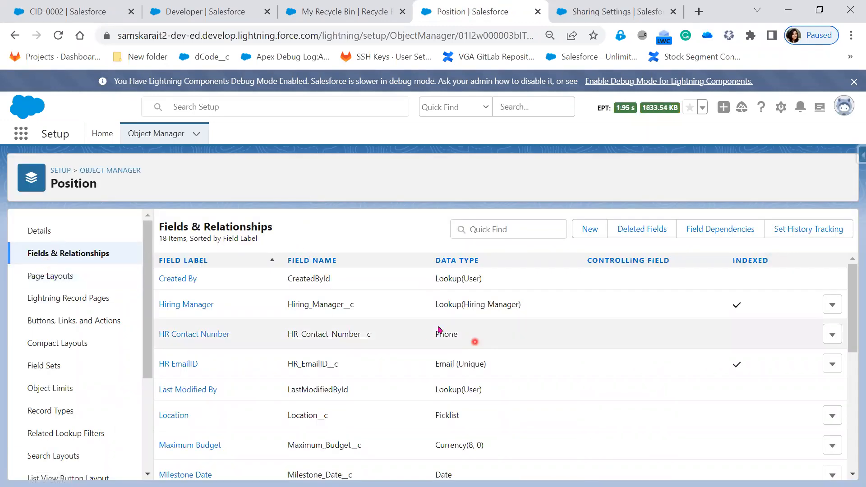
left_click(174, 309)
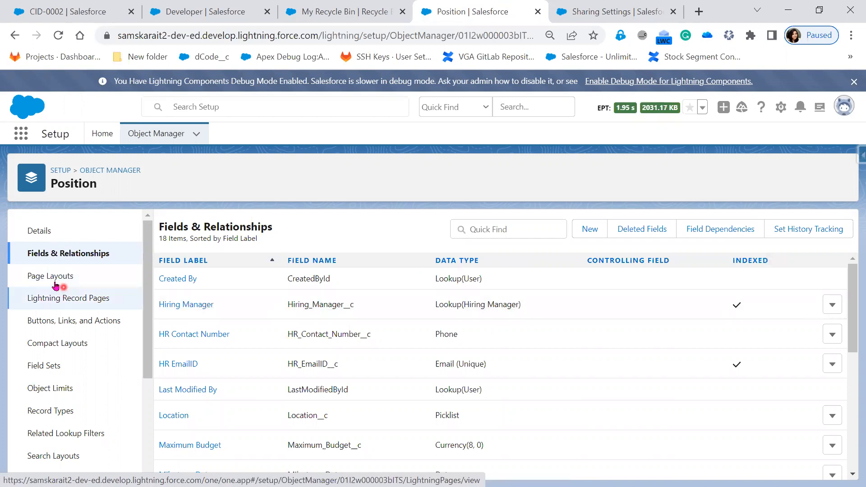
Step: Start editing the Hiring Manager field definition, then go back to the CID-0002 candidate record
left_click(176, 308)
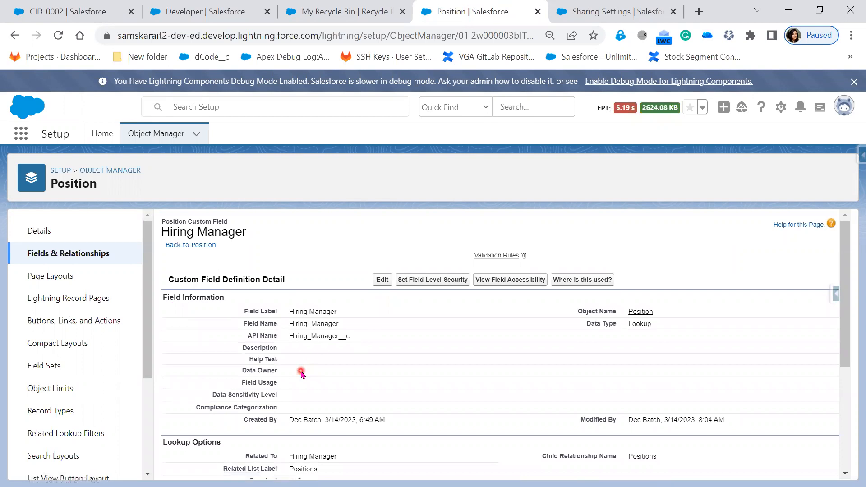
scroll(383, 410, "down", 4)
scroll(382, 410, "up", 4)
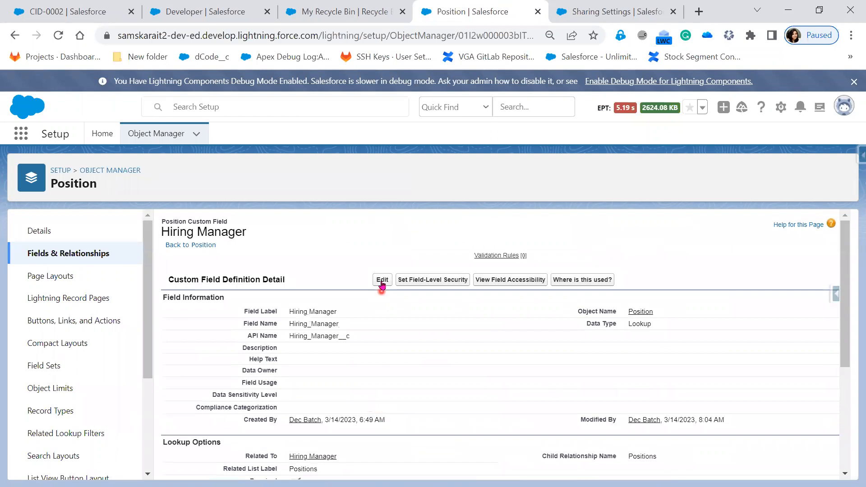
left_click(381, 280)
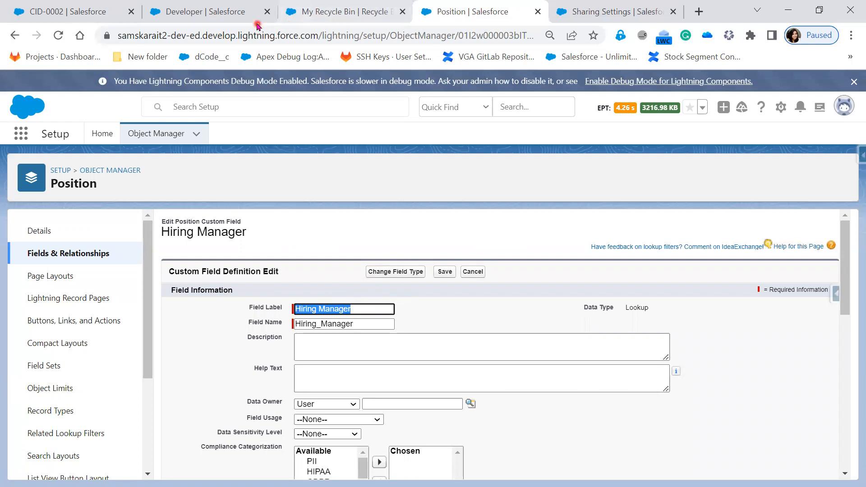
left_click(68, 12)
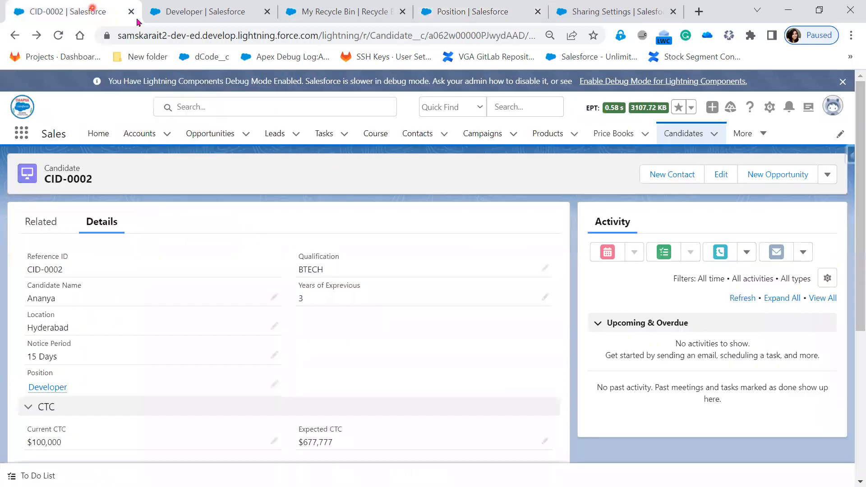
Step: On the first Developer position, change Location to Bangalore and clear Hiring Manager without saving
left_click(762, 133)
left_click(740, 346)
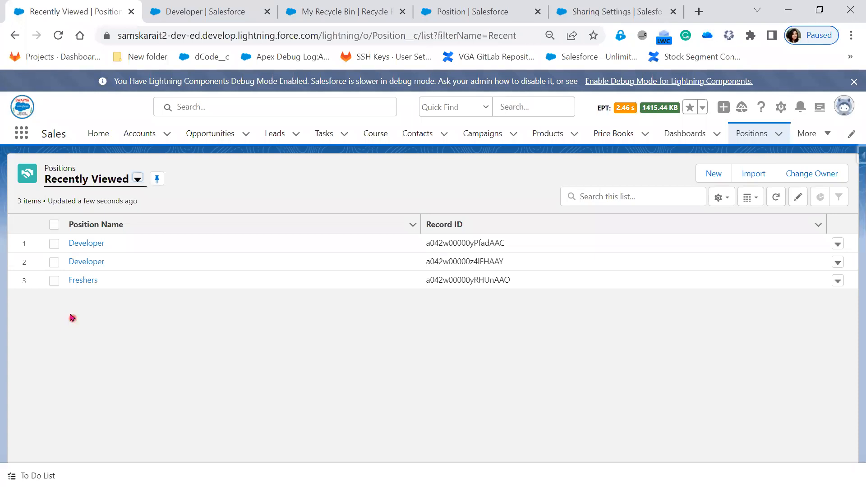
left_click(85, 244)
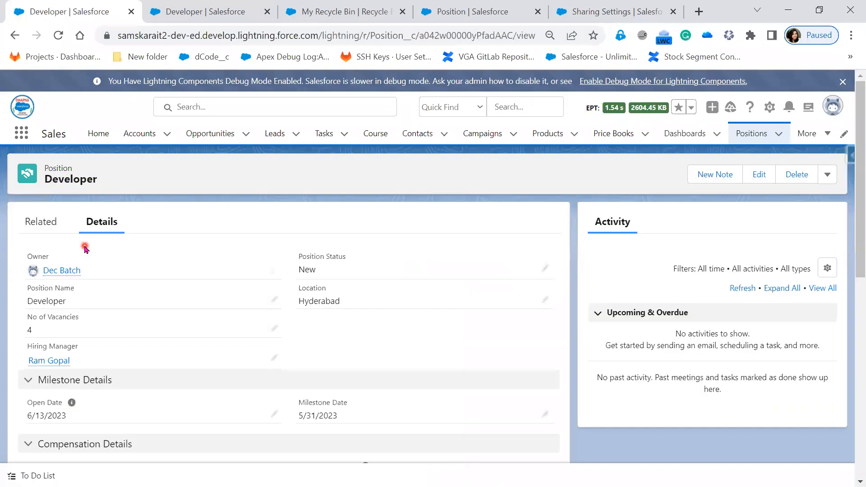
left_click(543, 300)
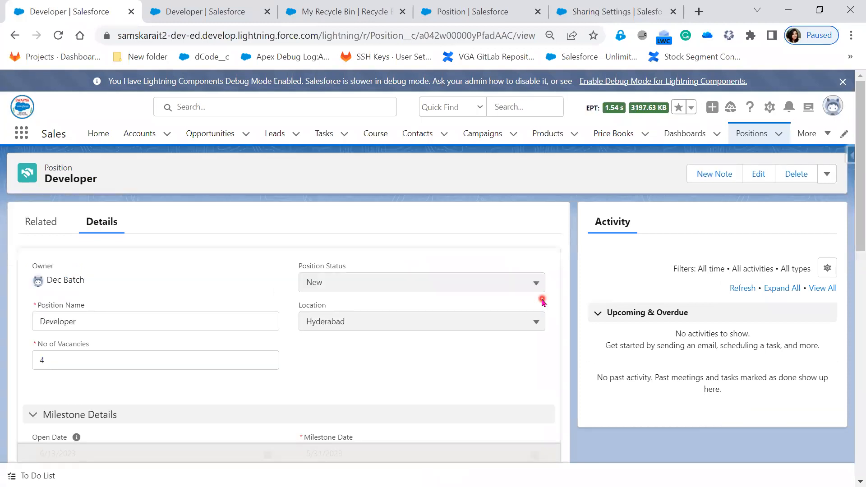
left_click(405, 321)
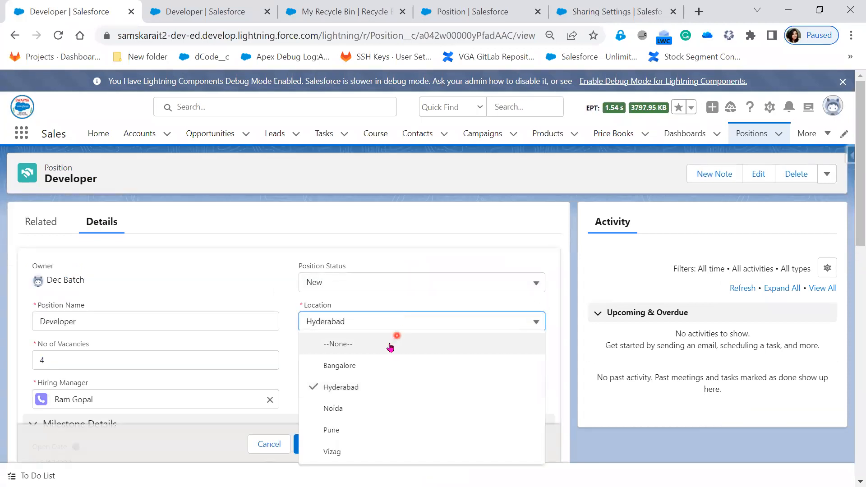
left_click(373, 366)
left_click(269, 400)
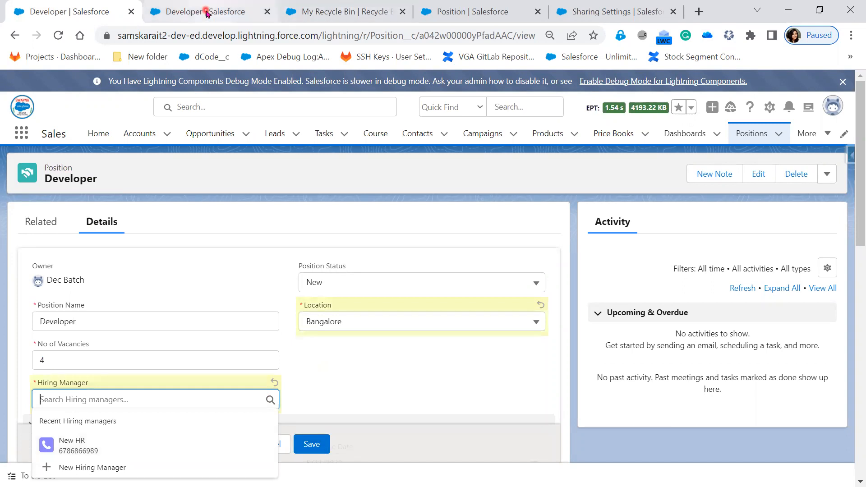
Step: Make Hiring Manager not required, clearing its value when the hiring manager is deleted, and save
left_click(480, 11)
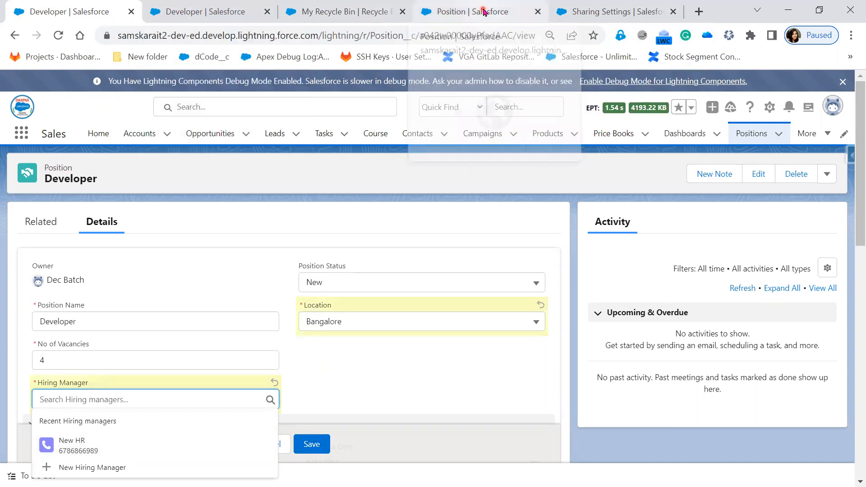
scroll(529, 377, "down", 5)
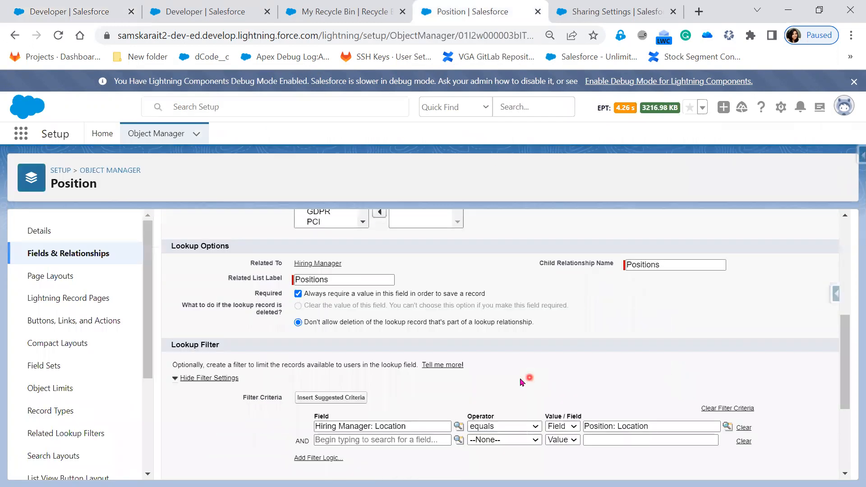
left_click(298, 294)
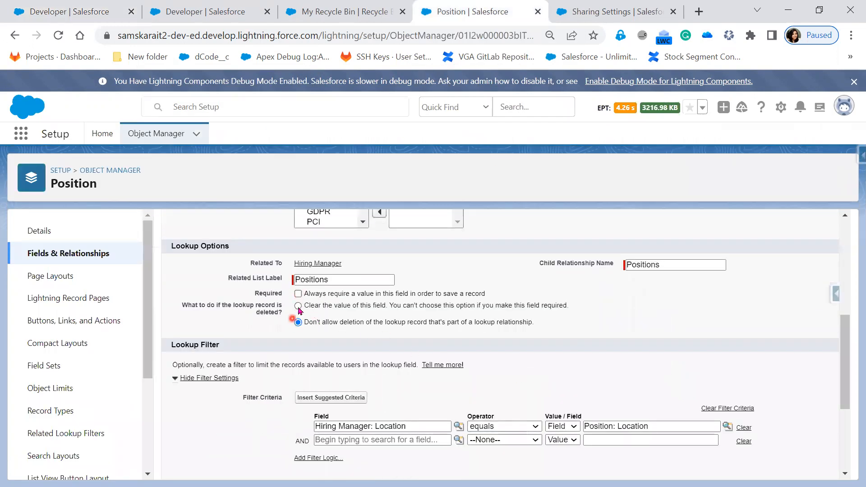
left_click(298, 307)
scroll(512, 386, "up", 2)
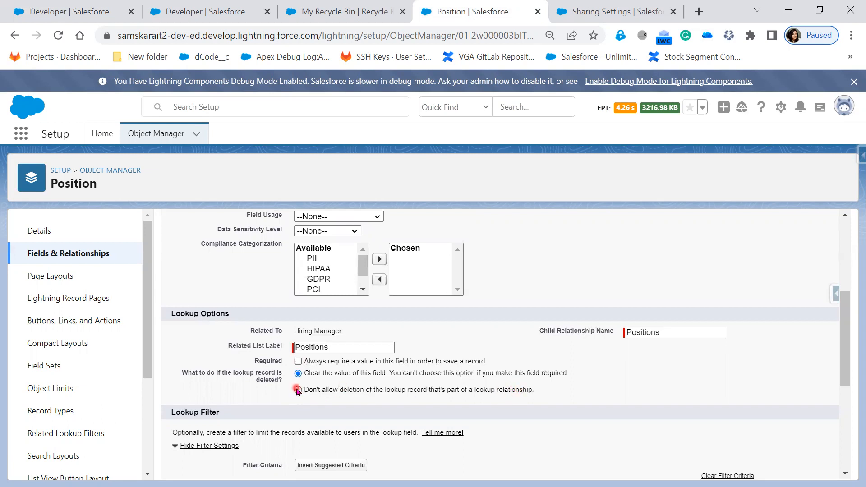
scroll(518, 390, "up", 5)
left_click(441, 272)
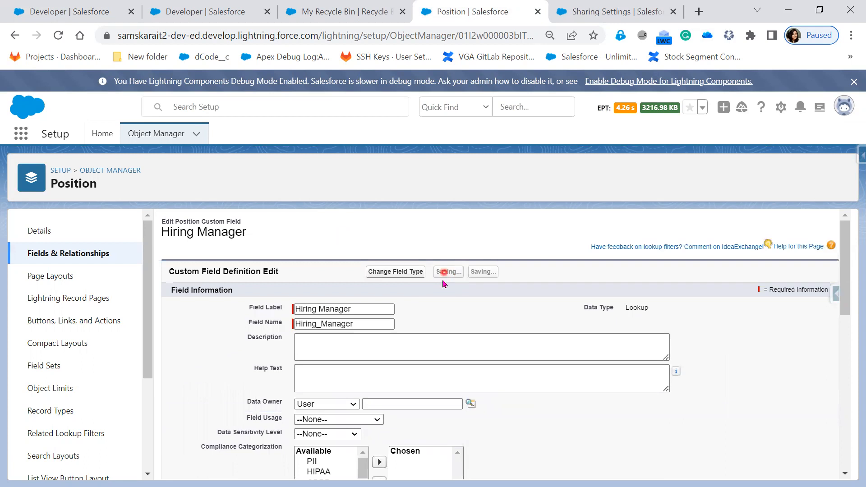
left_click(63, 10)
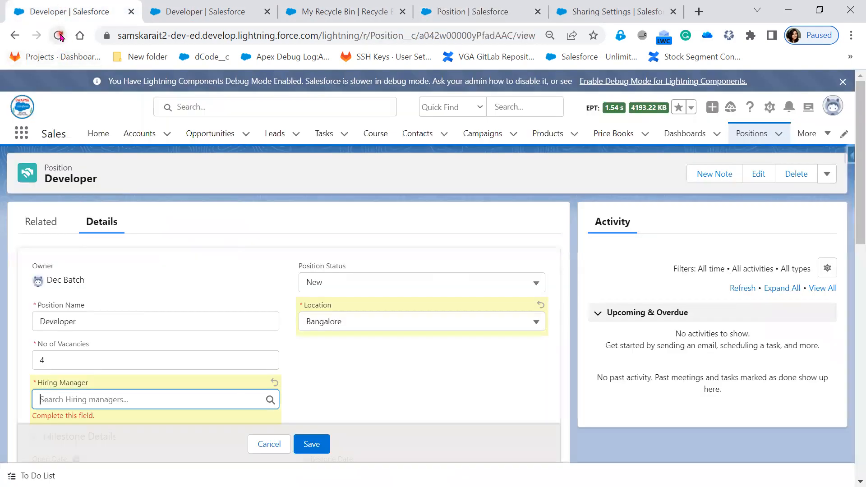
Step: Reload the Developer position record page, dismissing the first reload prompt
left_click(58, 35)
left_click(564, 119)
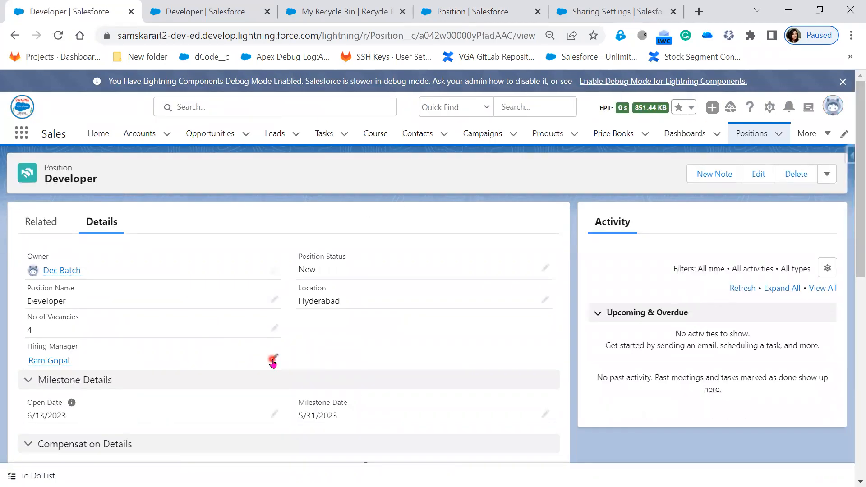
left_click(273, 359)
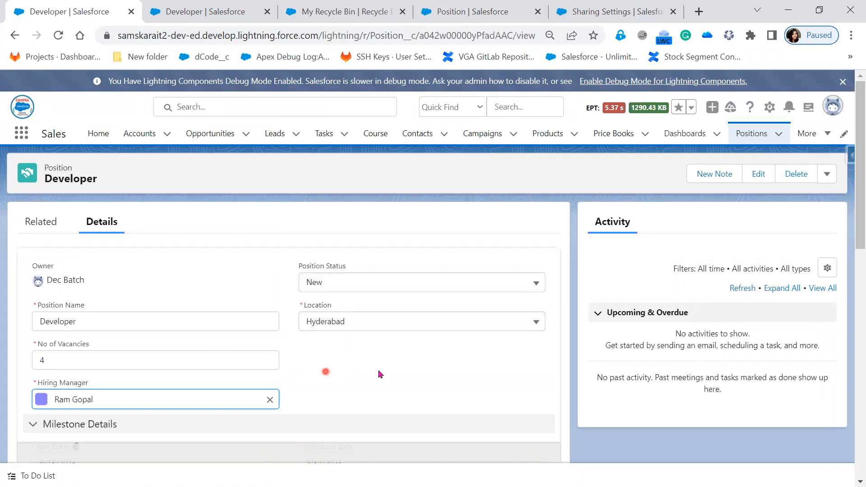
left_click(58, 36)
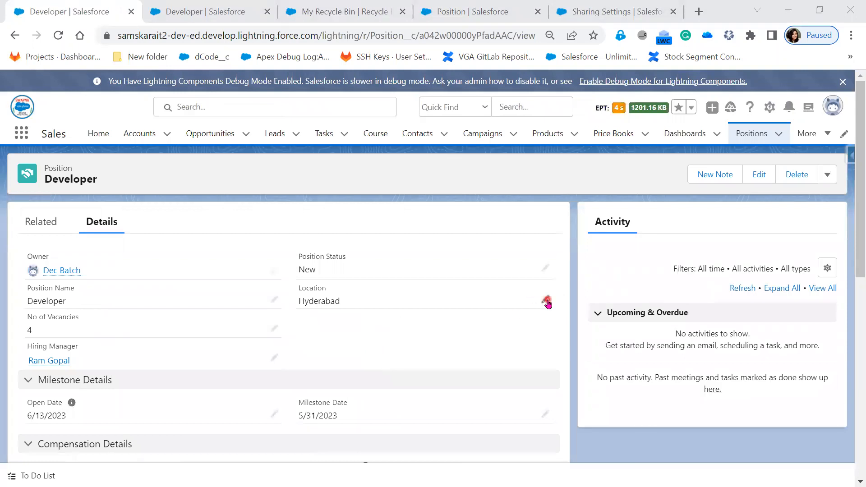
Step: Try saving the Developer position with Location Bangalore and no Hiring Manager
left_click(546, 301)
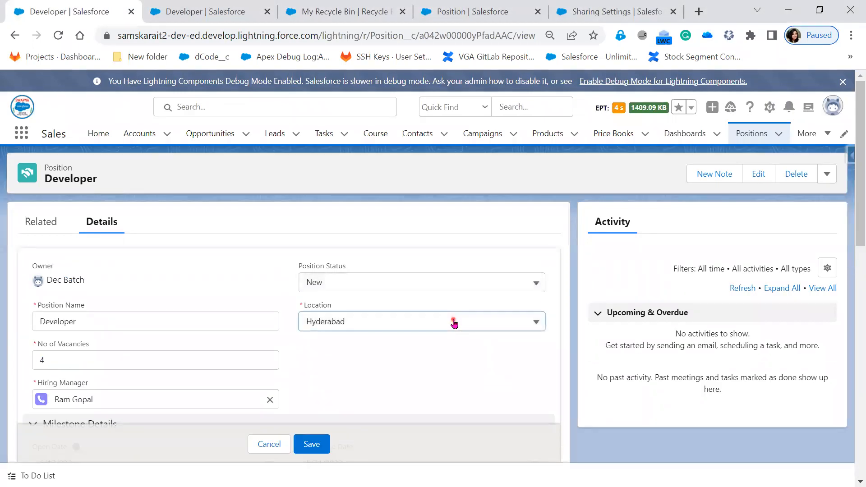
left_click(454, 322)
left_click(398, 363)
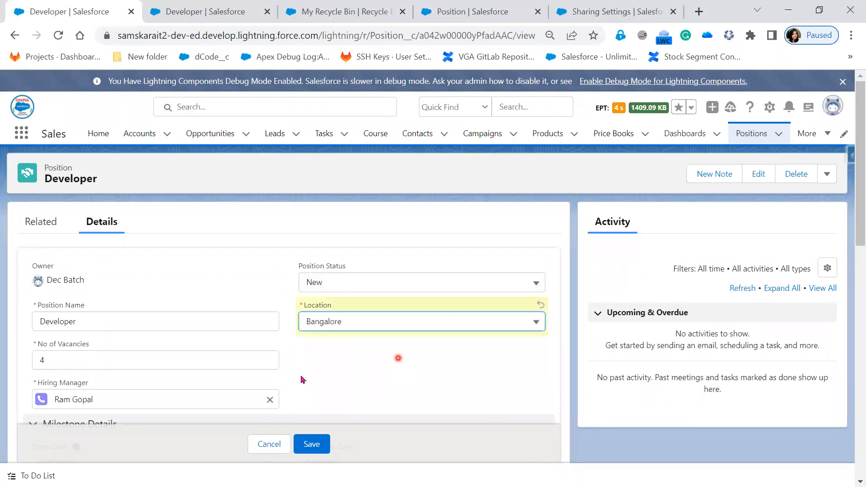
left_click(269, 399)
left_click(310, 444)
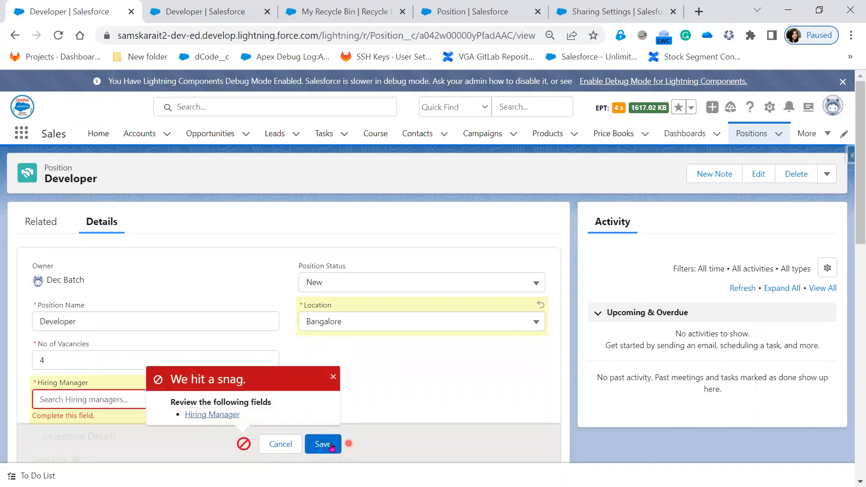
Step: Discard the unsaved edits by reloading, then bring up the Recycle Bin
left_click(53, 40)
left_click(505, 117)
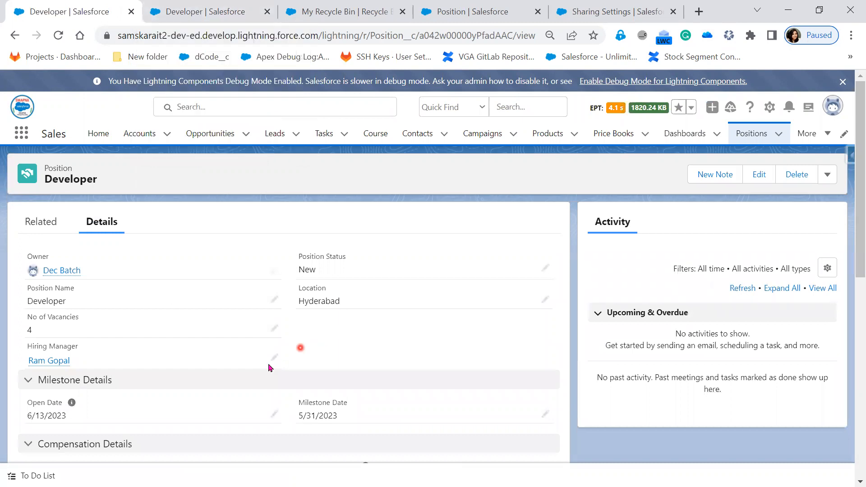
left_click(273, 360)
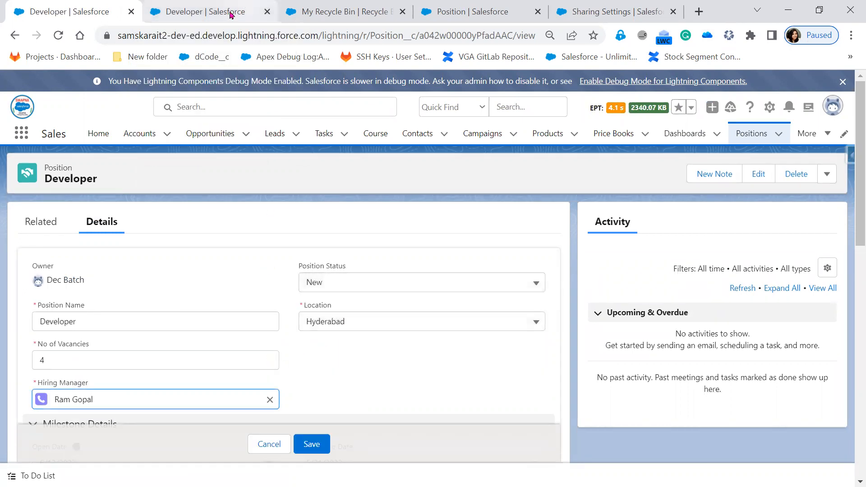
left_click(229, 12)
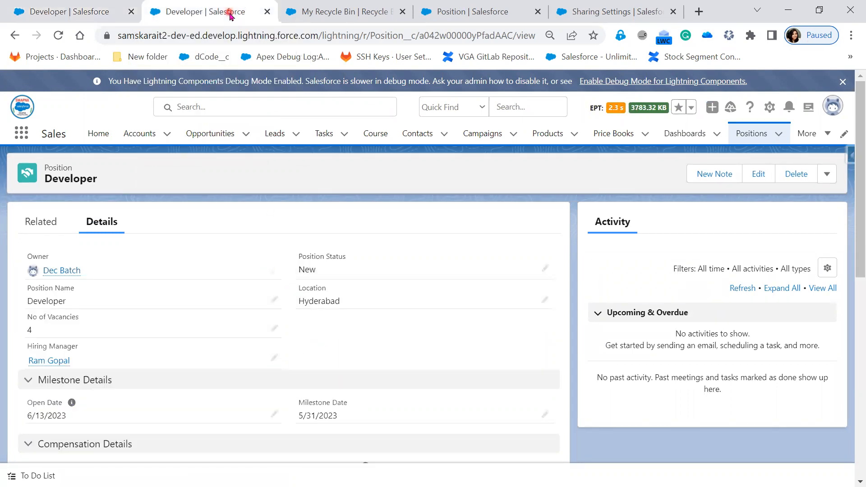
left_click(353, 14)
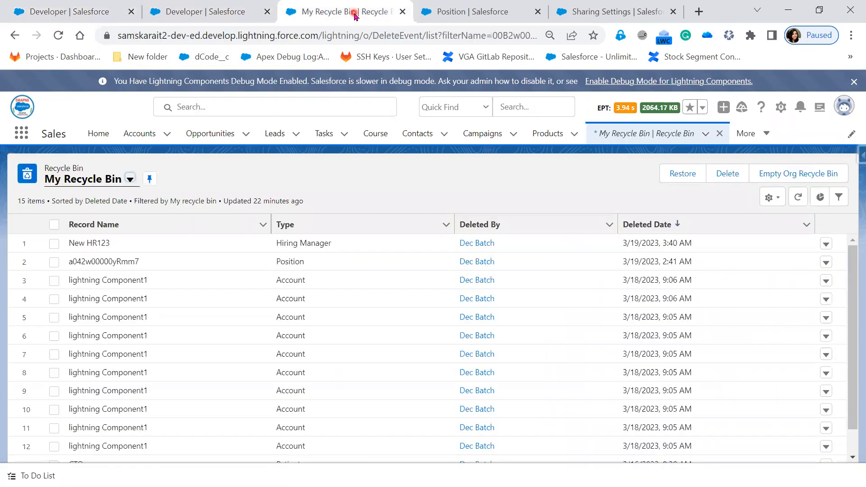
Step: Set the Hiring Manager lookup filter type to Optional, save it, and reload the Developer position
left_click(401, 12)
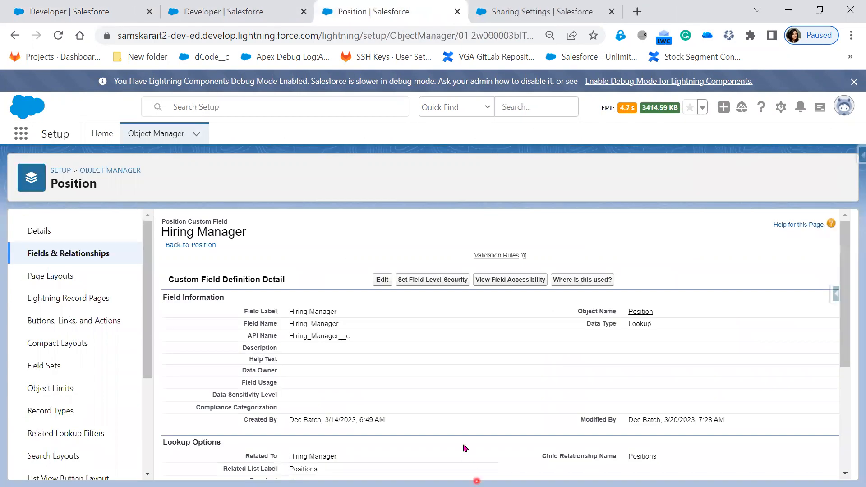
scroll(465, 445, "down", 4)
scroll(463, 446, "up", 4)
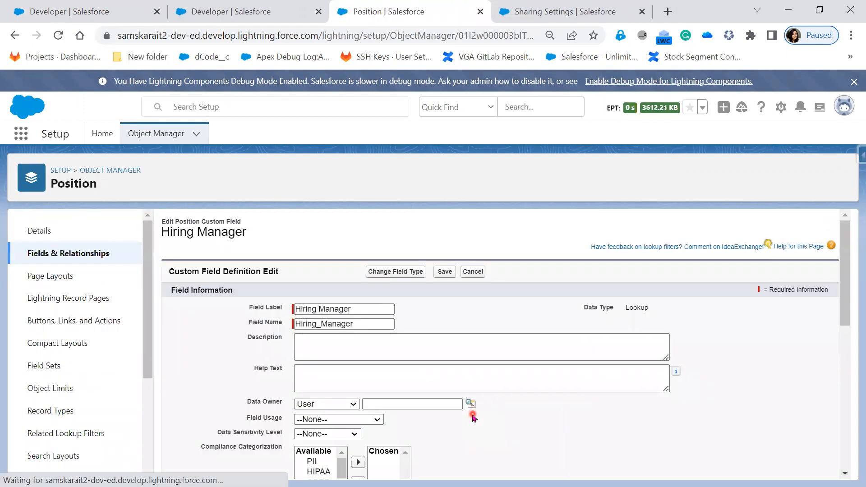
scroll(472, 419, "down", 6)
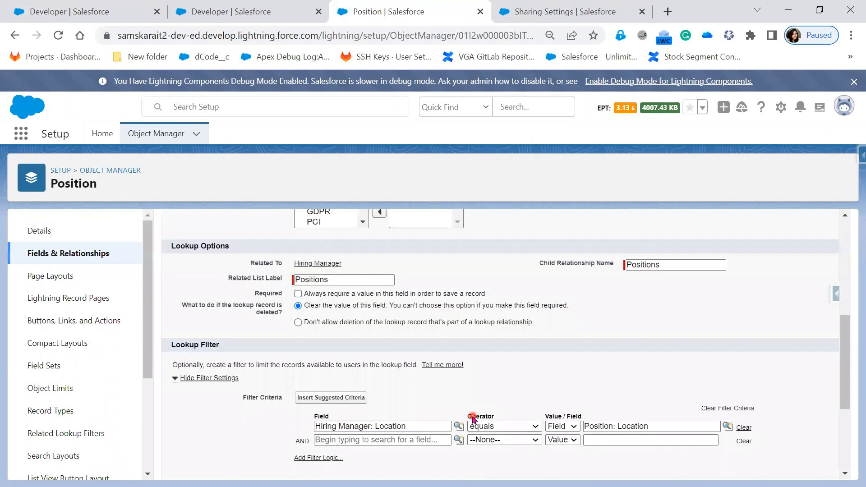
scroll(473, 419, "down", 4)
scroll(472, 417, "up", 3)
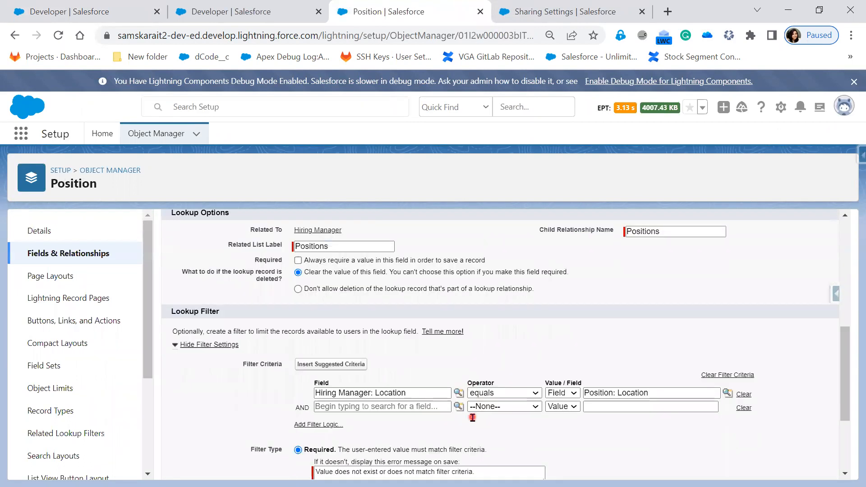
scroll(472, 417, "down", 2)
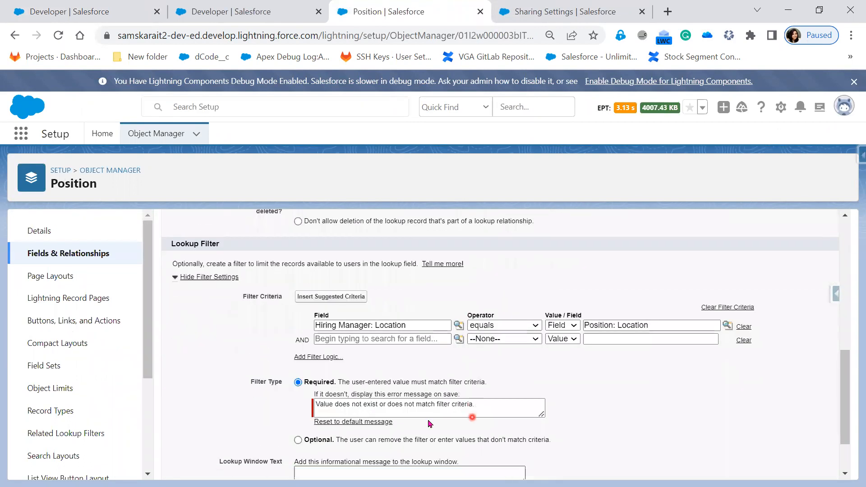
left_click(298, 440)
scroll(442, 445, "down", 2)
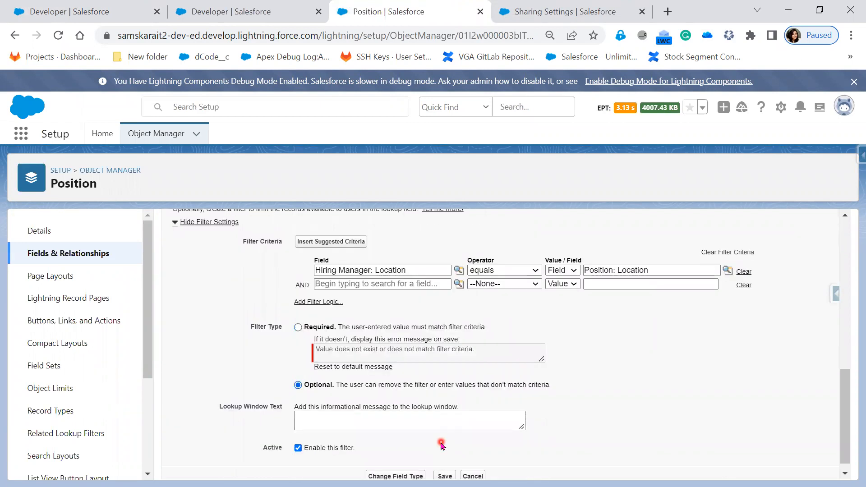
left_click(444, 465)
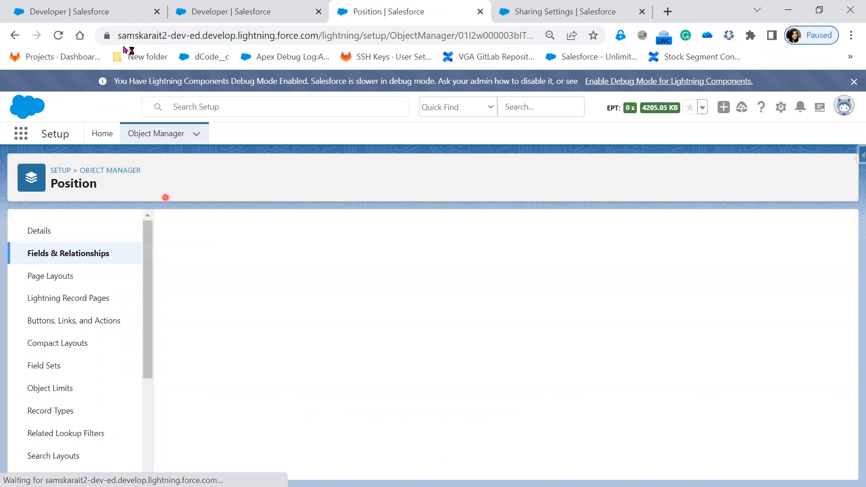
left_click(107, 10)
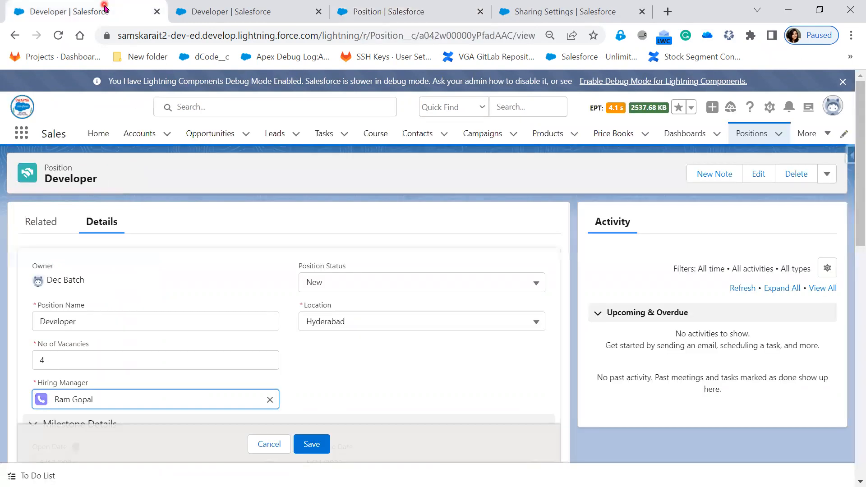
left_click(51, 42)
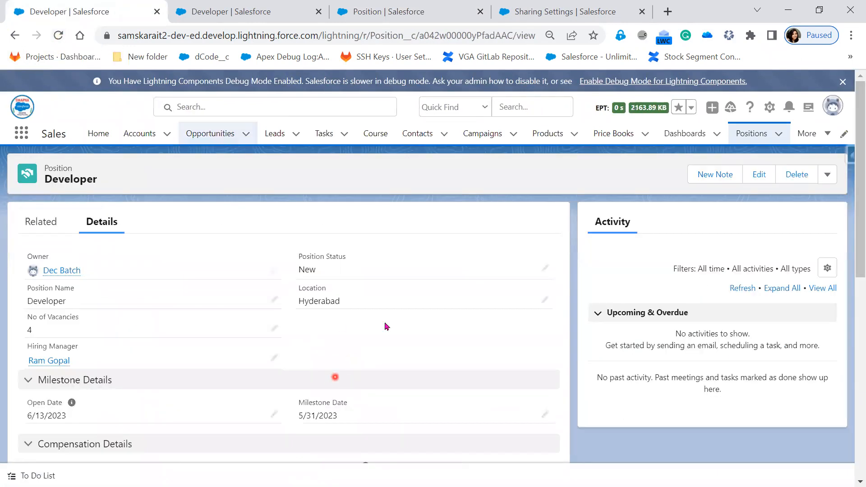
Step: Try saving the Developer position with Location Bangalore and blank Hiring Manager, getting the 'We hit a snag' error
left_click(545, 300)
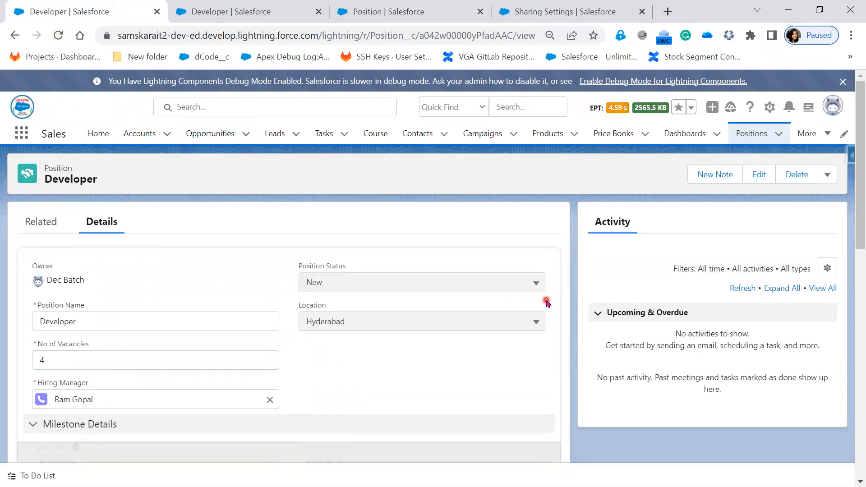
left_click(477, 322)
left_click(380, 365)
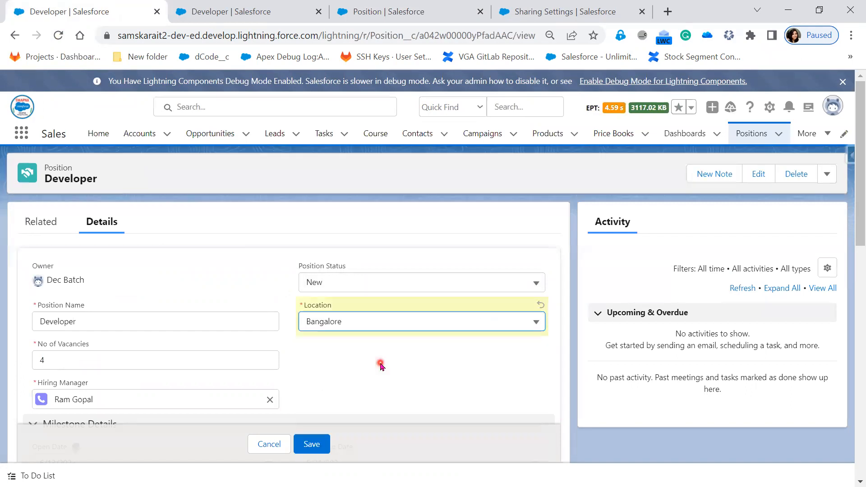
left_click(272, 401)
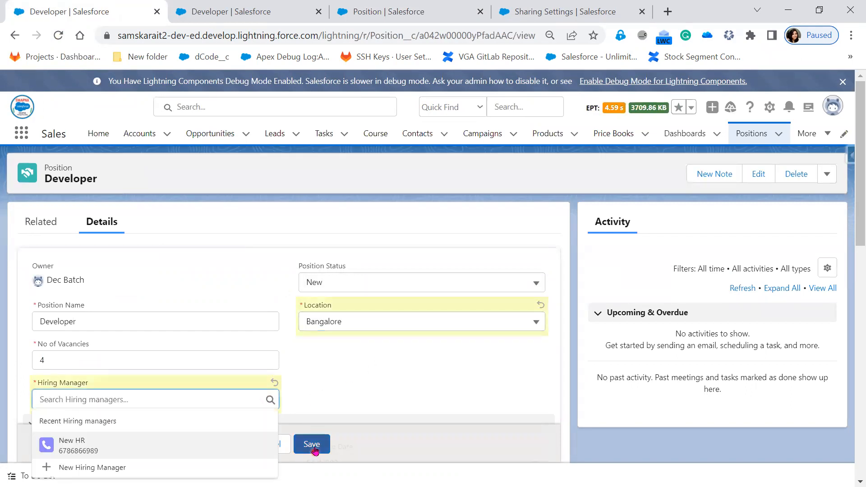
left_click(314, 445)
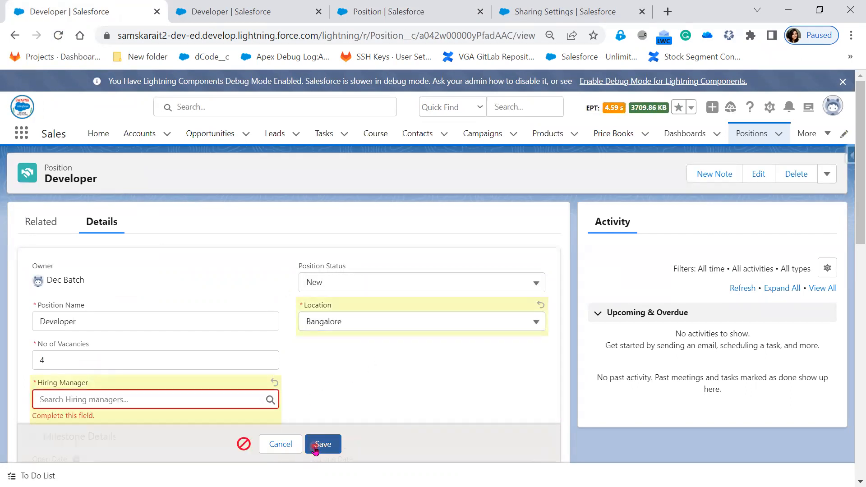
left_click(255, 14)
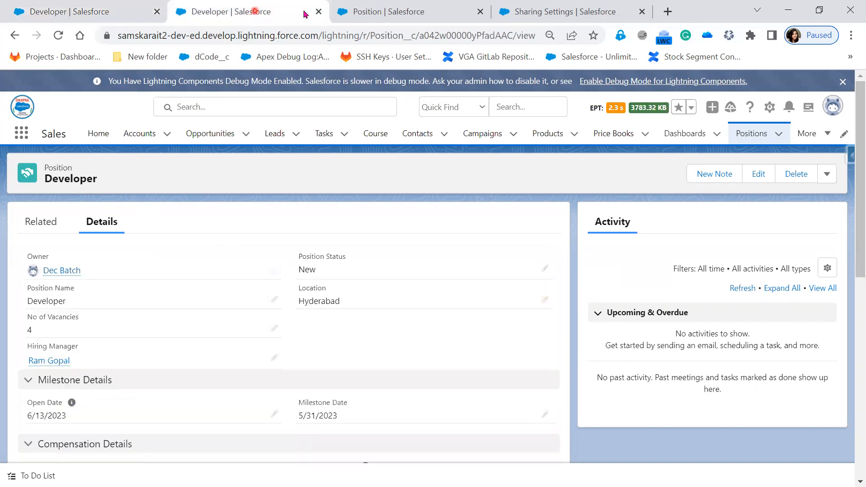
left_click(373, 13)
Step: Start a new validation rule on Position, then cancel it
scroll(368, 354, "down", 2)
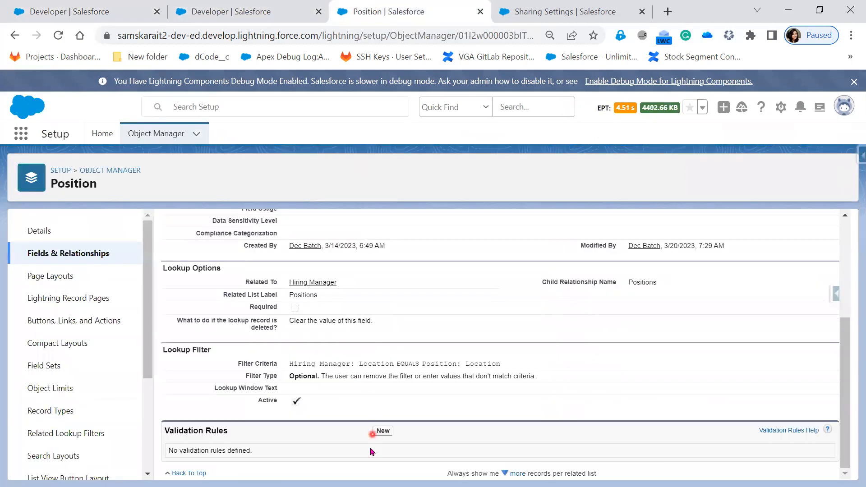
left_click(383, 431)
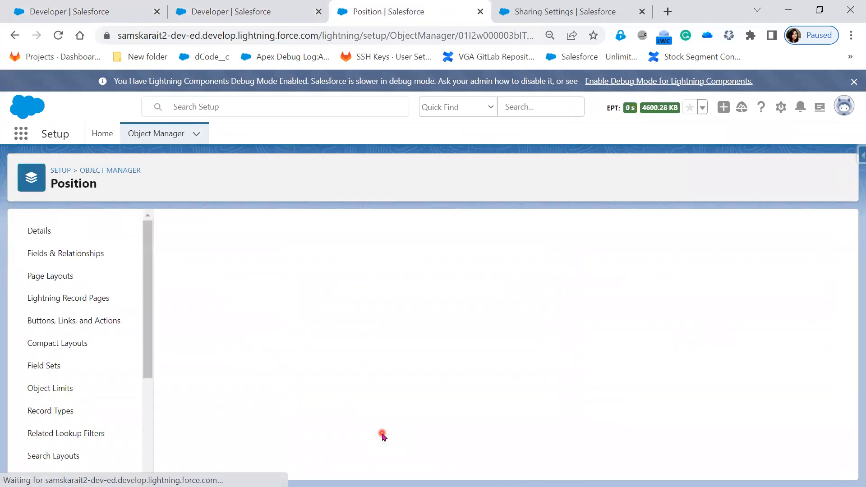
scroll(382, 432, "down", 3)
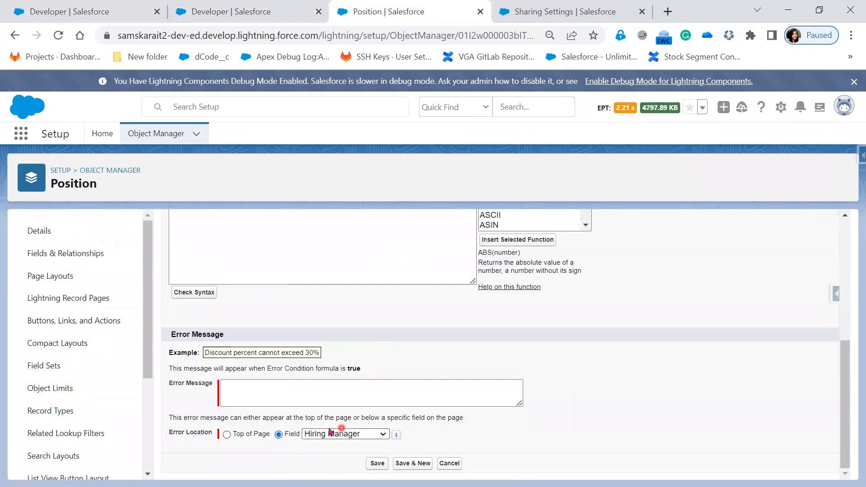
left_click(450, 464)
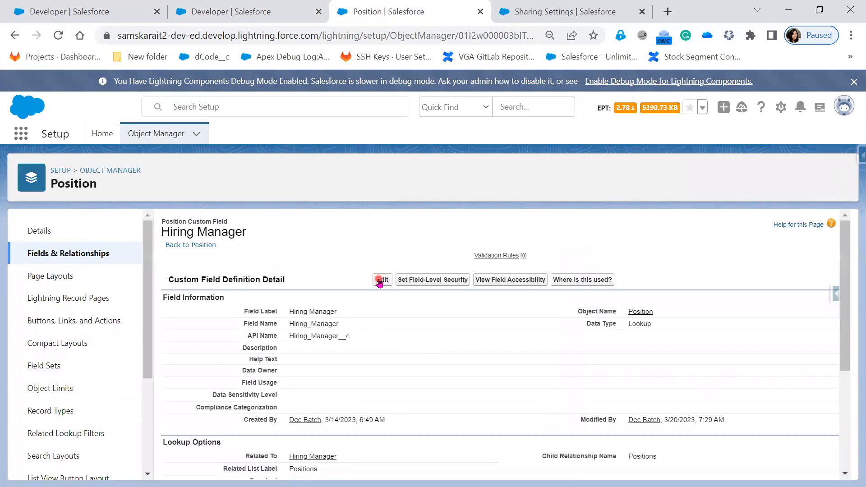
Step: Re-save the Hiring Manager field, then reload the Developer record discarding the unsaved edits
left_click(378, 280)
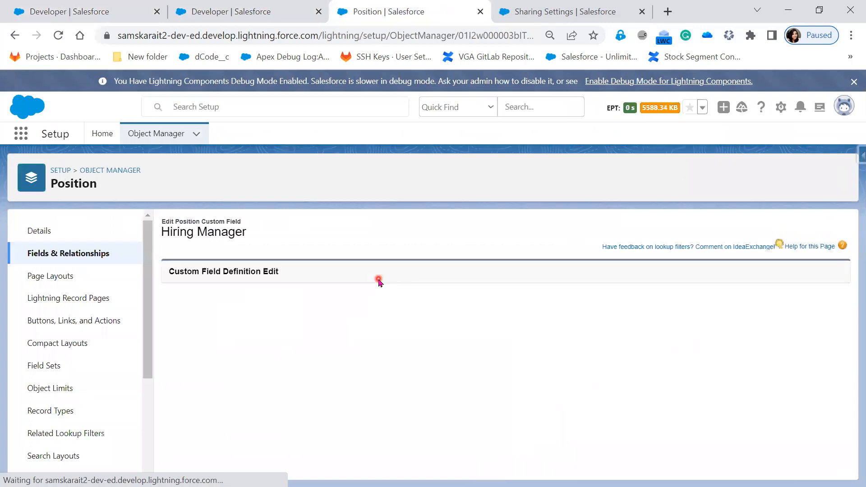
scroll(431, 396, "down", 15)
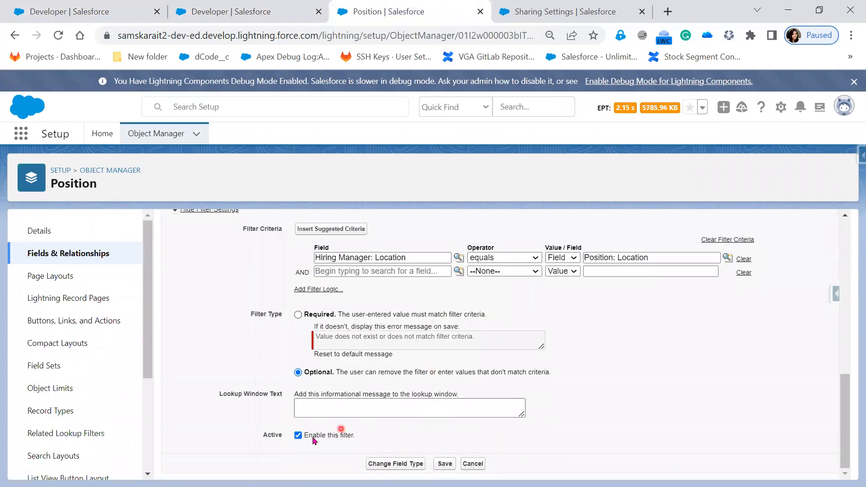
left_click(445, 465)
left_click(73, 13)
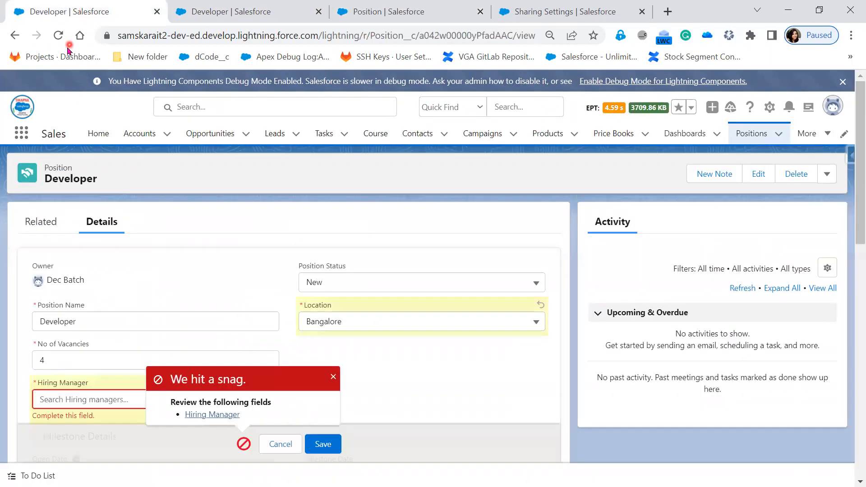
left_click(57, 36)
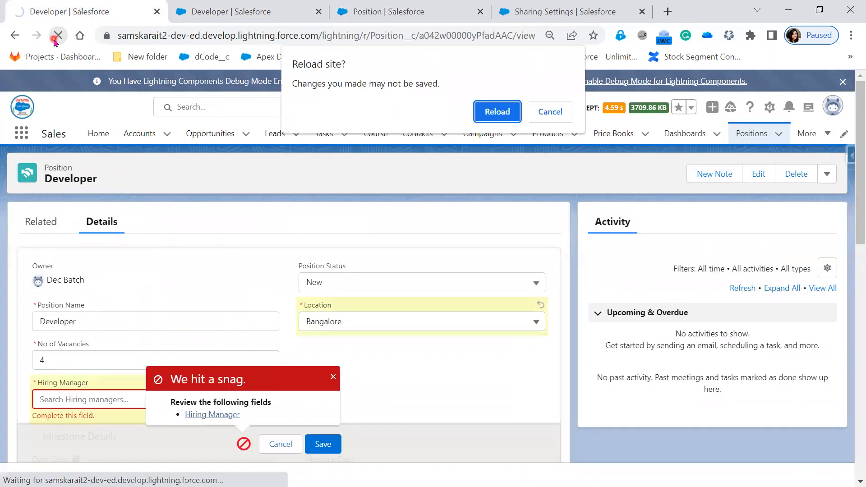
left_click(496, 111)
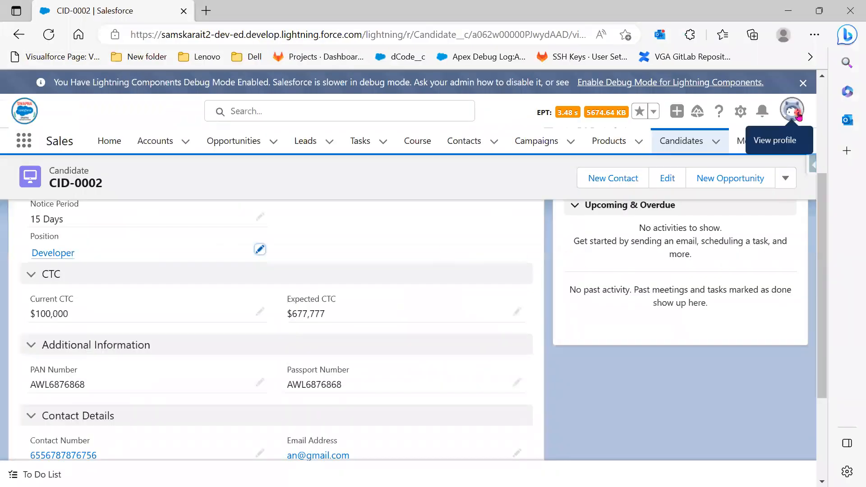
Step: Log out of the org and log back in, postponing phone registration with Remind Me Later
left_click(797, 113)
left_click(797, 113)
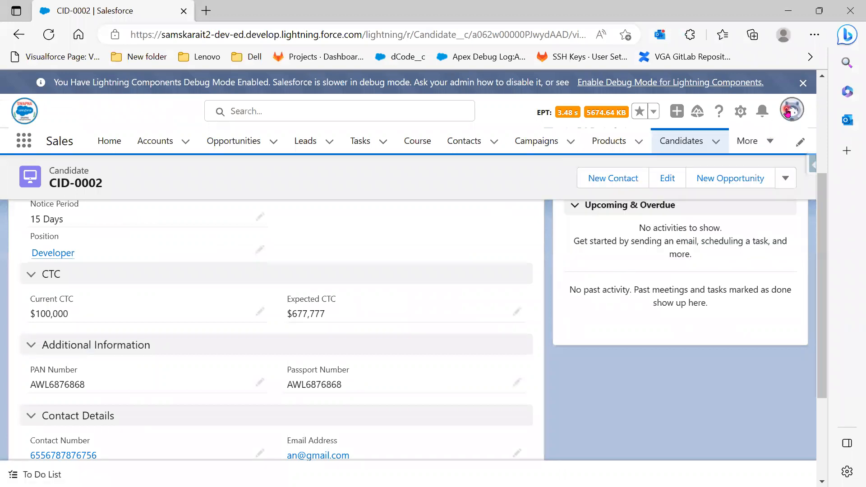
left_click(787, 113)
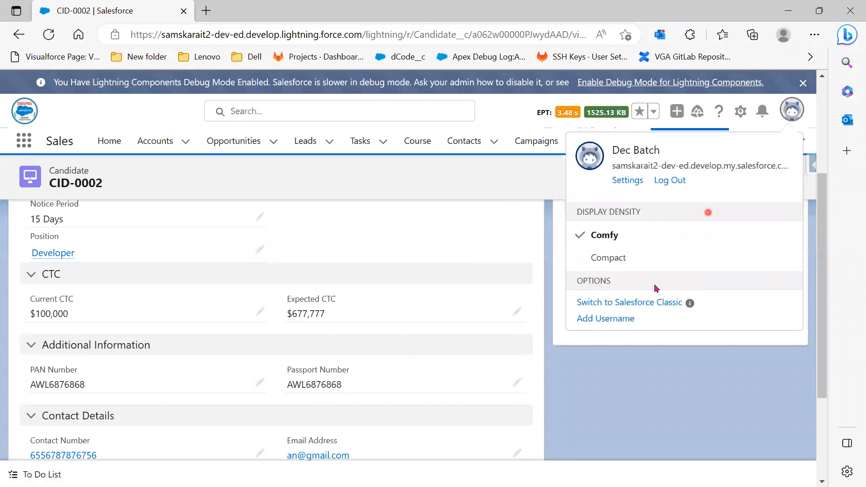
left_click(672, 180)
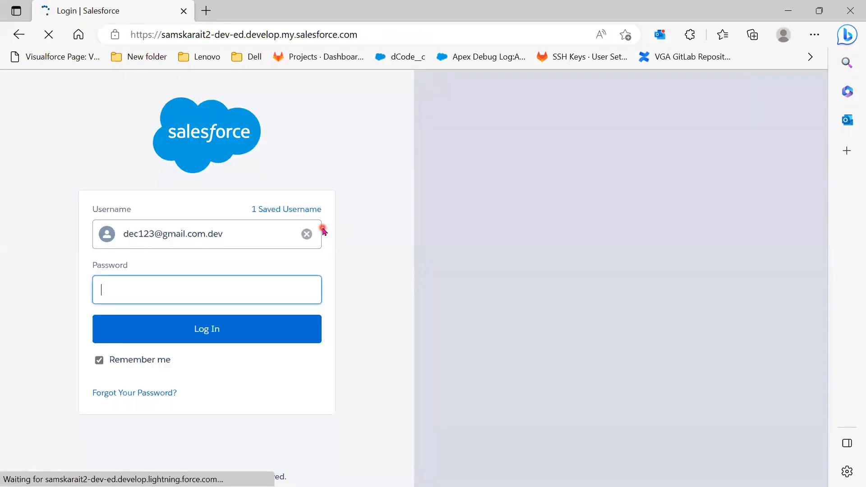
left_click(220, 333)
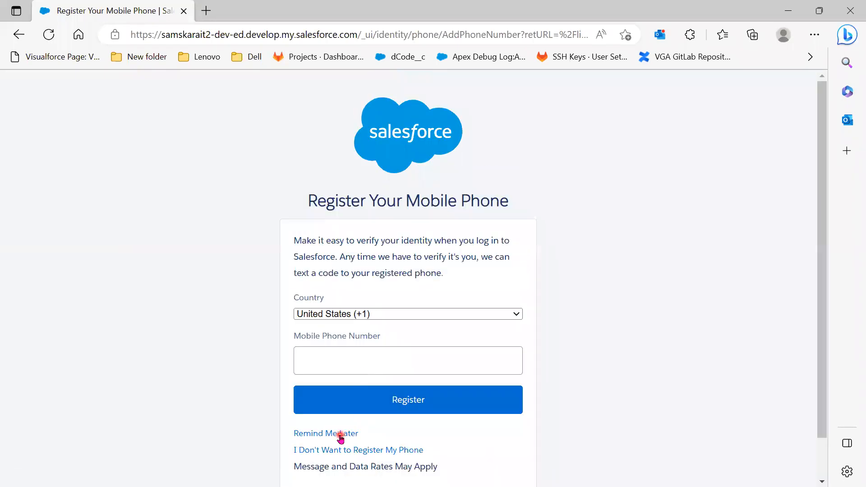
left_click(338, 434)
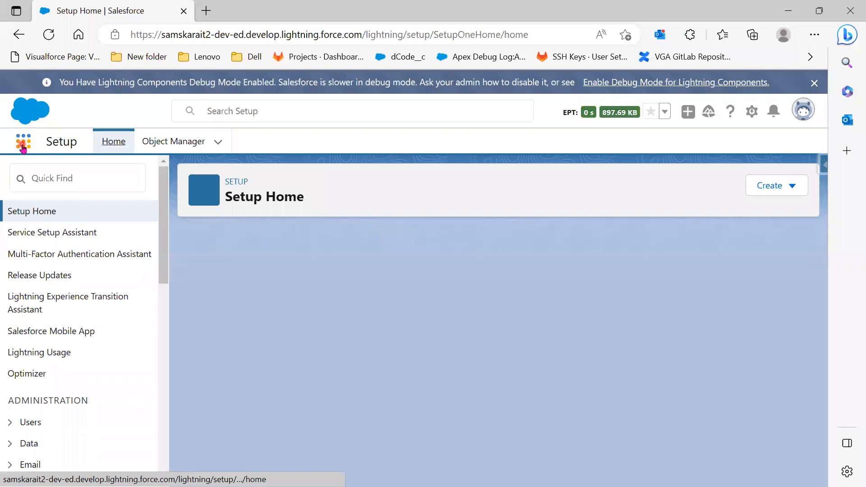
Step: Open the Sales app by searching 'Sales' in the App Launcher
left_click(22, 145)
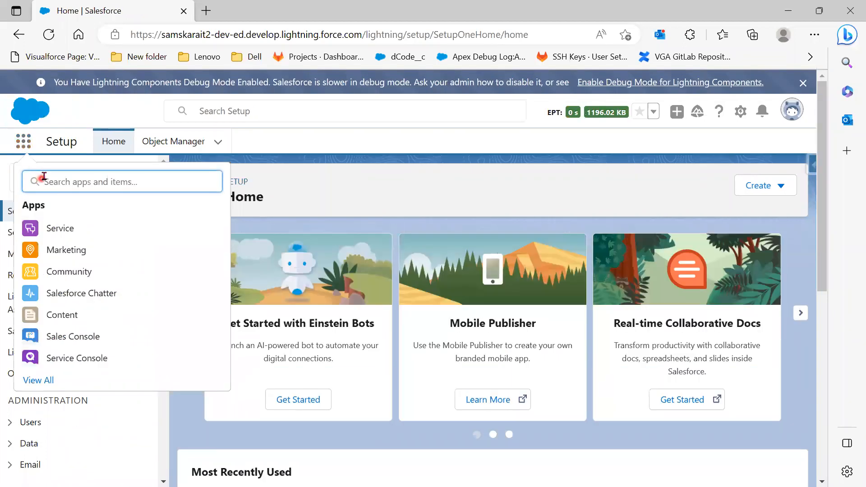
type("Sales")
left_click(57, 271)
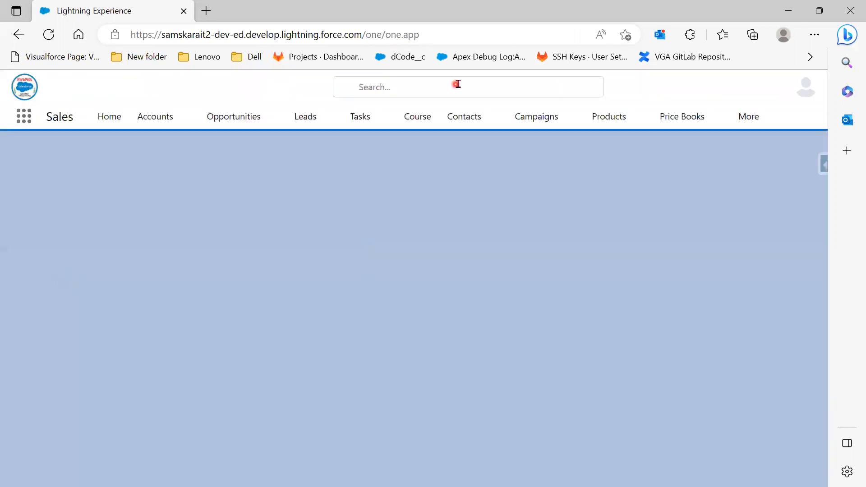
Step: Open the first Developer record from the Positions list
left_click(756, 142)
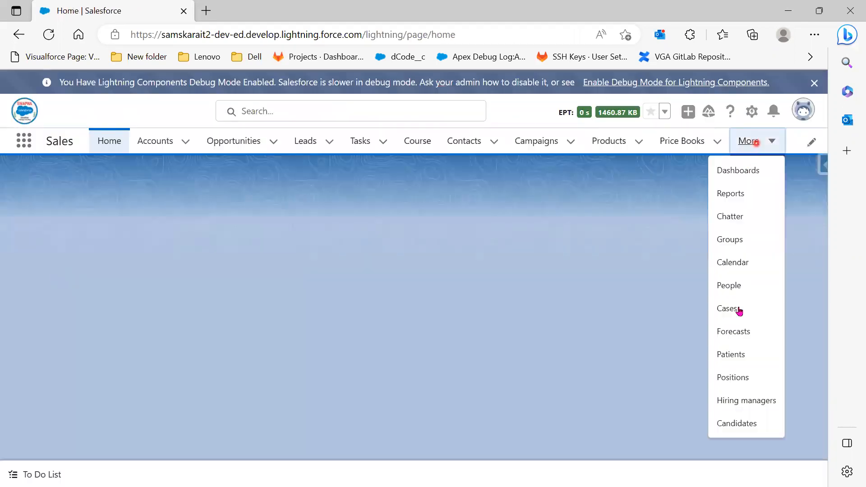
left_click(745, 381)
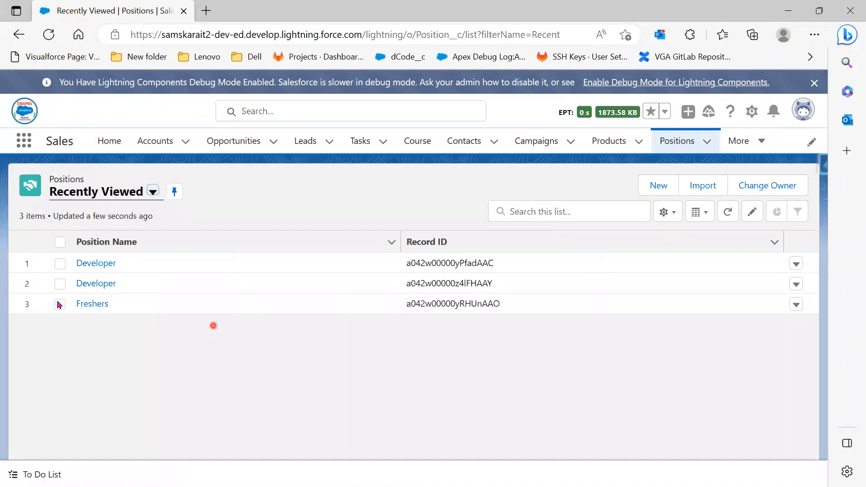
left_click(104, 264)
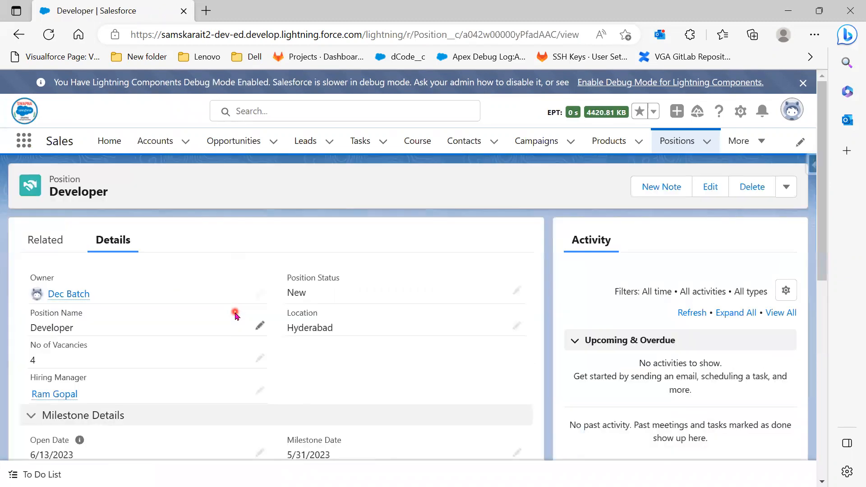
Step: Change Location to Bangalore, clear Hiring Manager, and save the Developer position
left_click(516, 324)
left_click(458, 349)
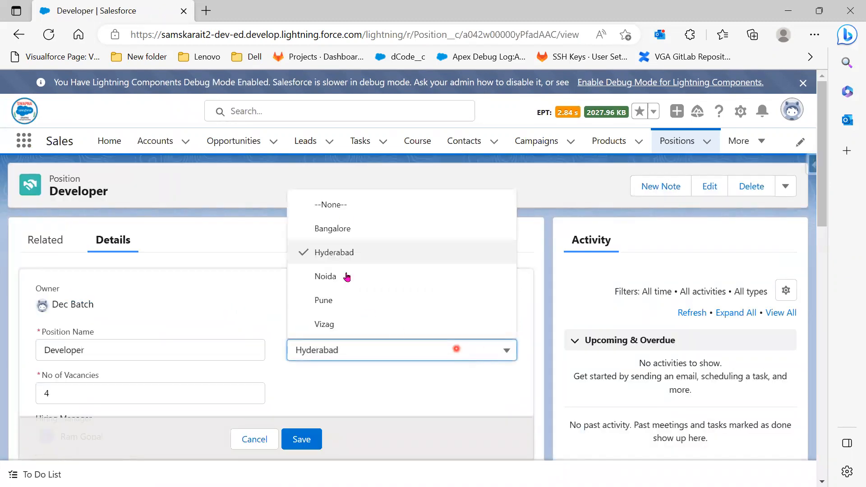
left_click(345, 228)
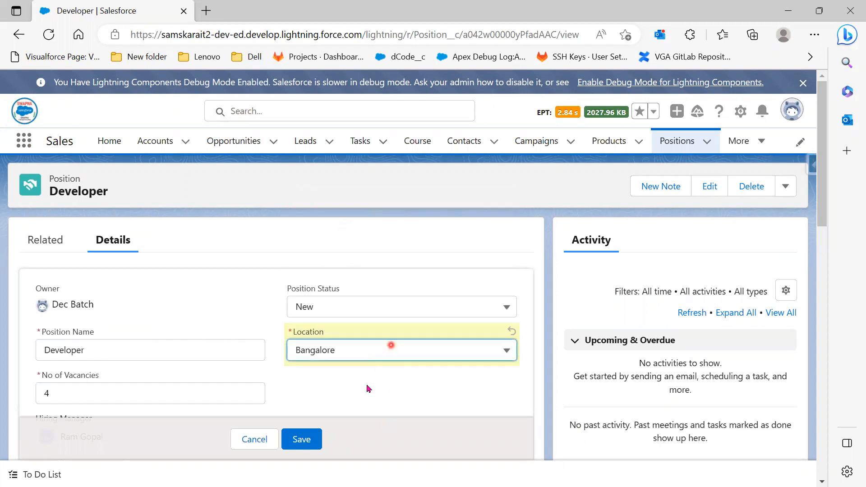
scroll(367, 386, "down", 3)
scroll(270, 361, "down", 1)
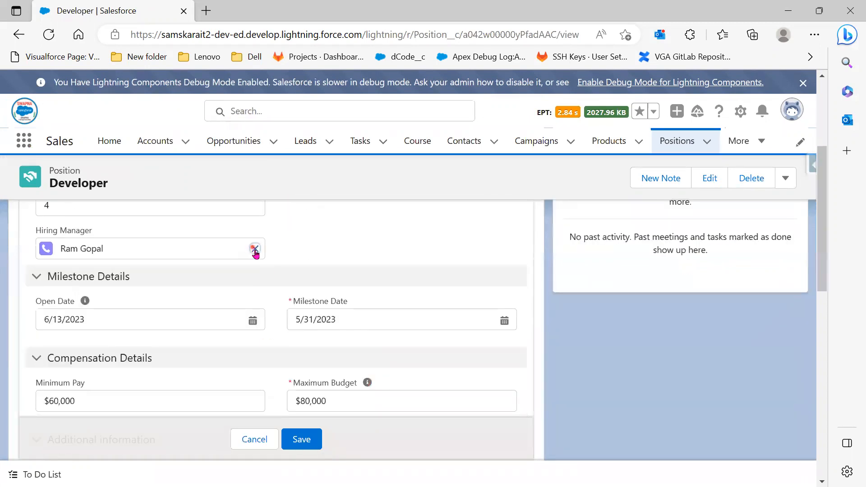
left_click(255, 249)
left_click(300, 439)
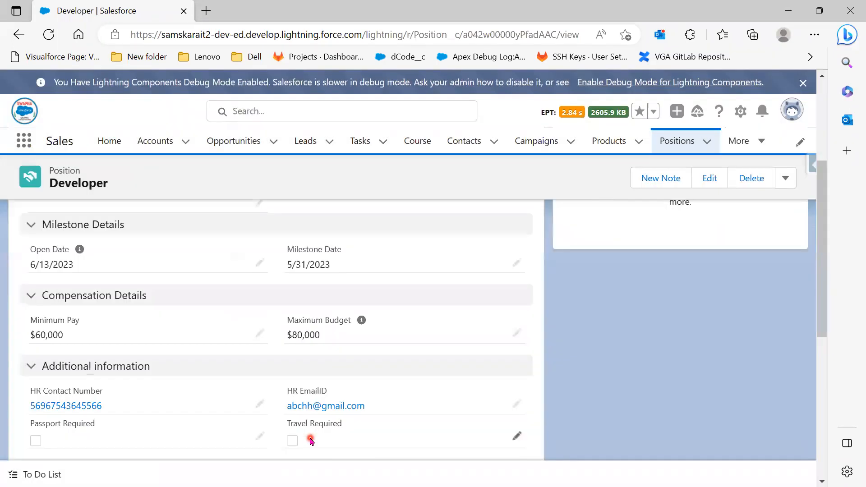
scroll(252, 351, "up", 3)
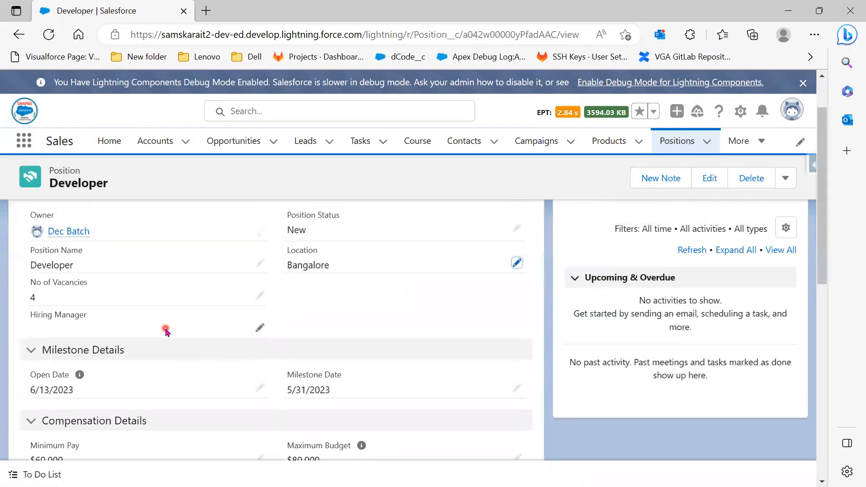
Step: Show every Position with its Hiring Manager in the All list view, then minimise Edge
left_click(691, 144)
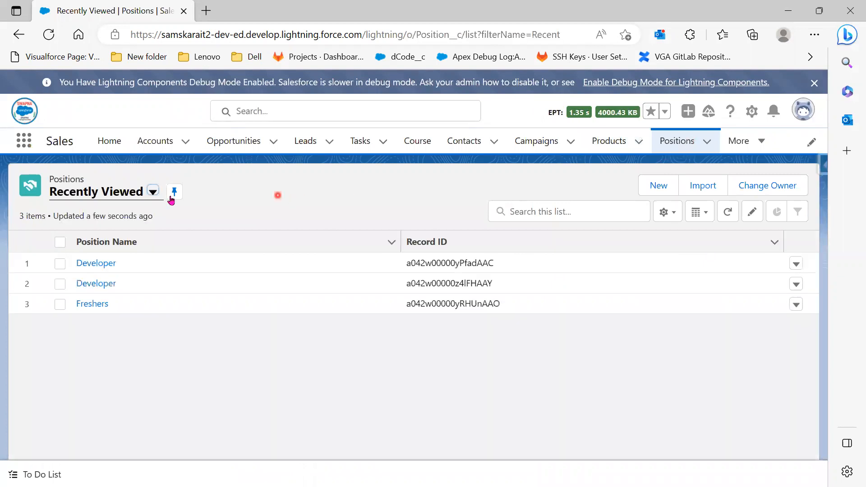
left_click(151, 191)
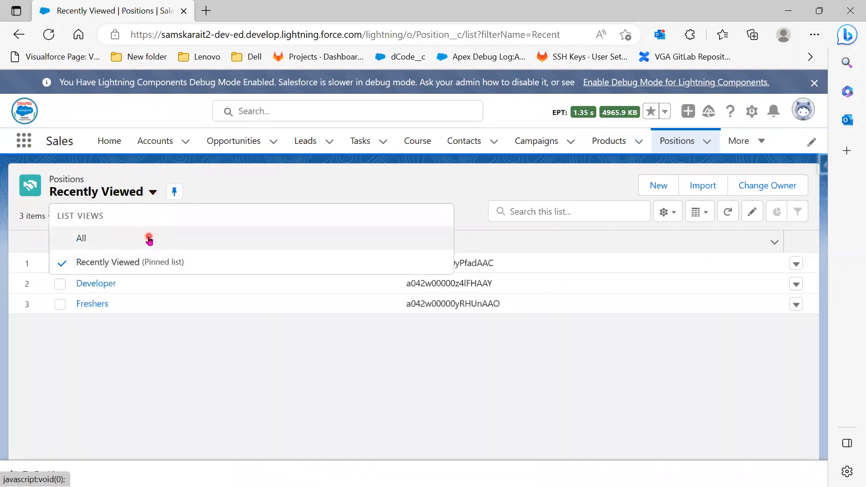
left_click(149, 236)
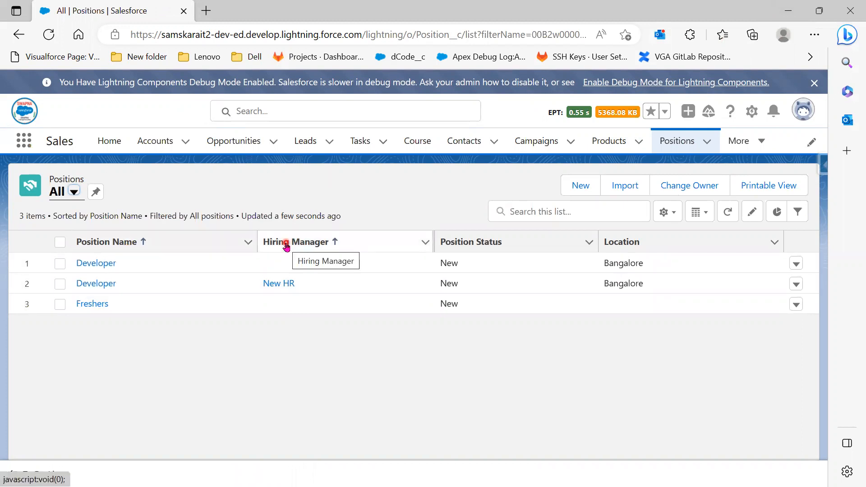
left_click(788, 11)
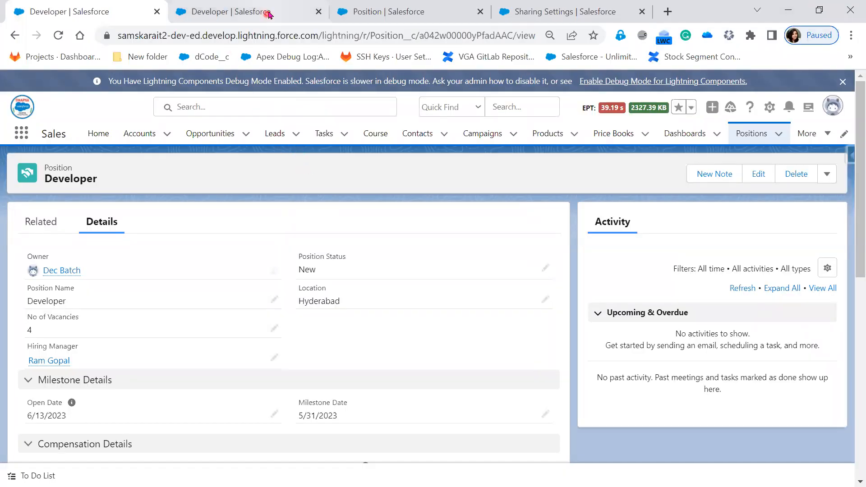
Step: Change the Position's Hiring Manager field type to Master-Detail Relationship and save it
left_click(374, 8)
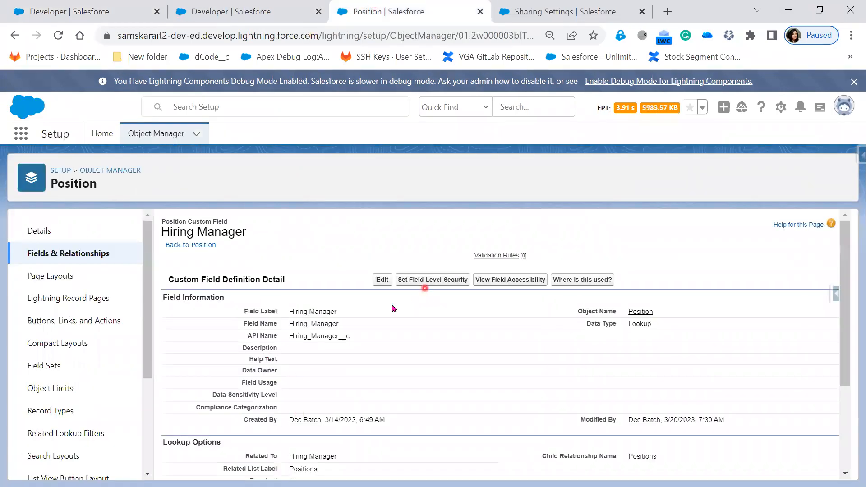
left_click(382, 280)
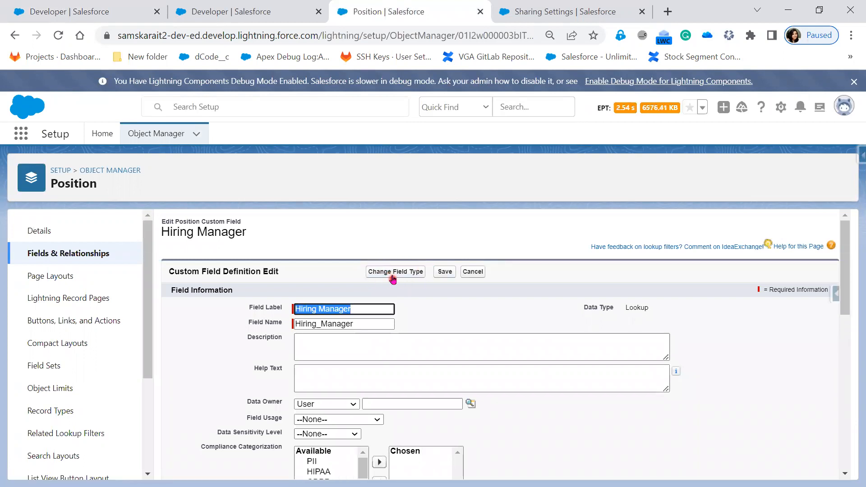
left_click(395, 273)
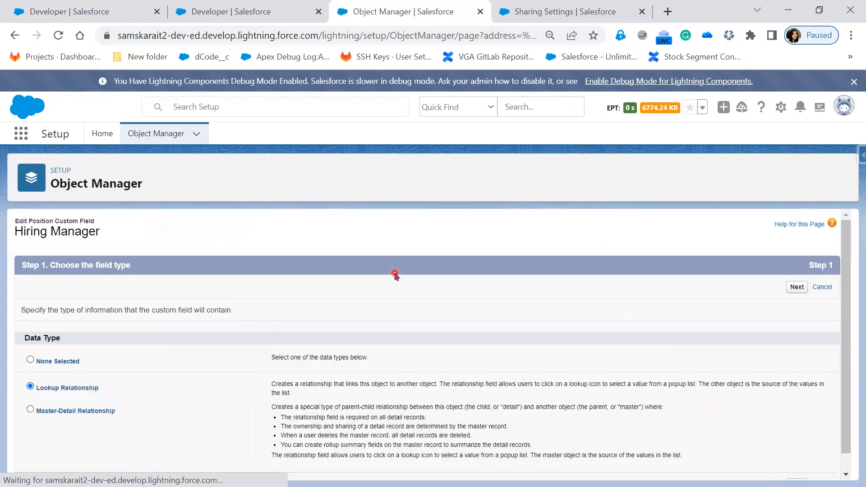
scroll(456, 359, "down", 1)
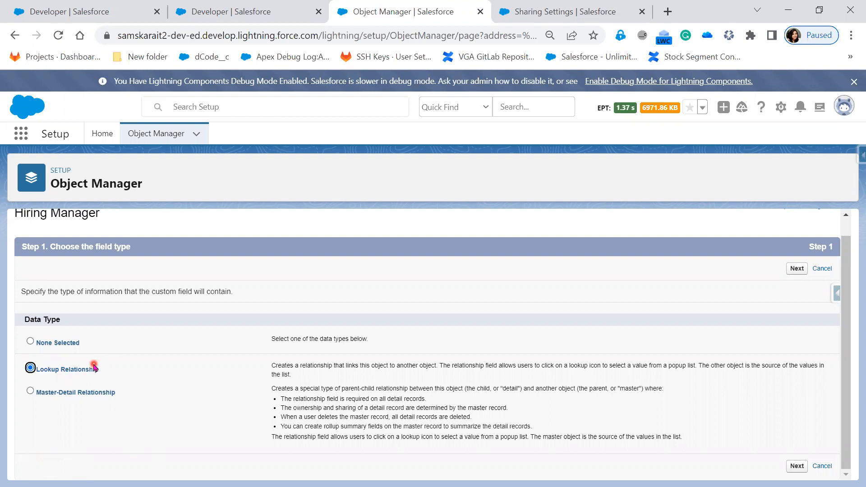
left_click(107, 393)
left_click(796, 466)
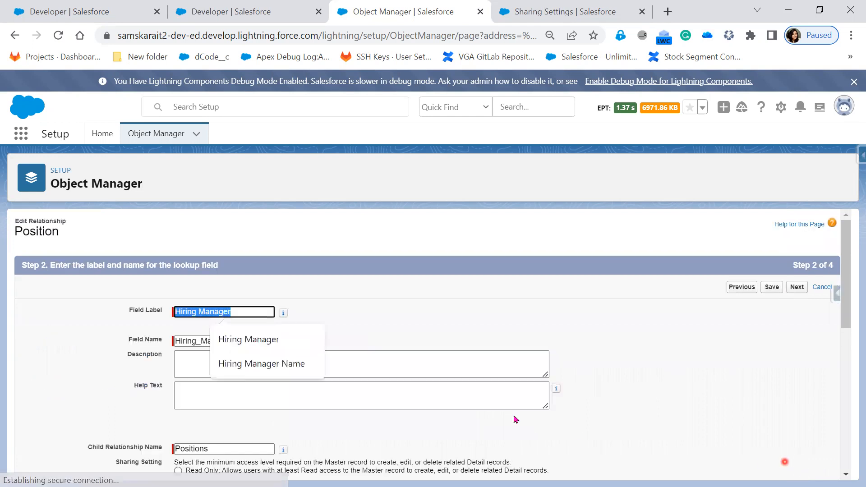
scroll(672, 361, "down", 5)
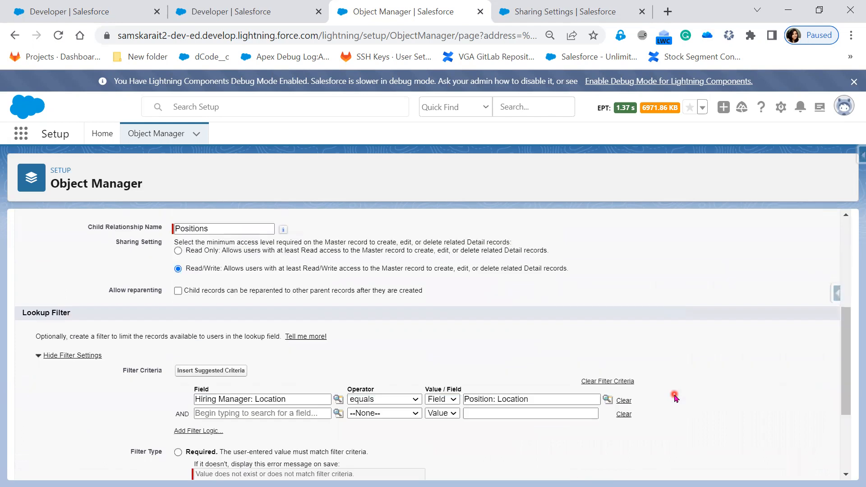
scroll(674, 396, "up", 5)
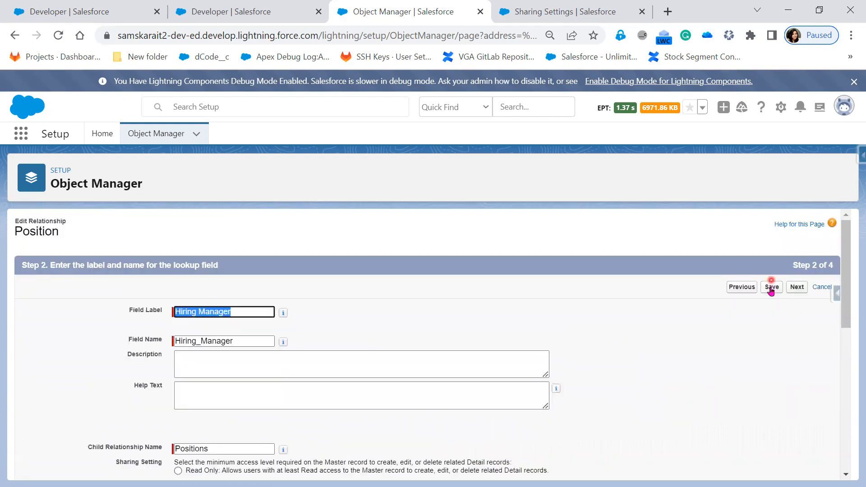
left_click(770, 288)
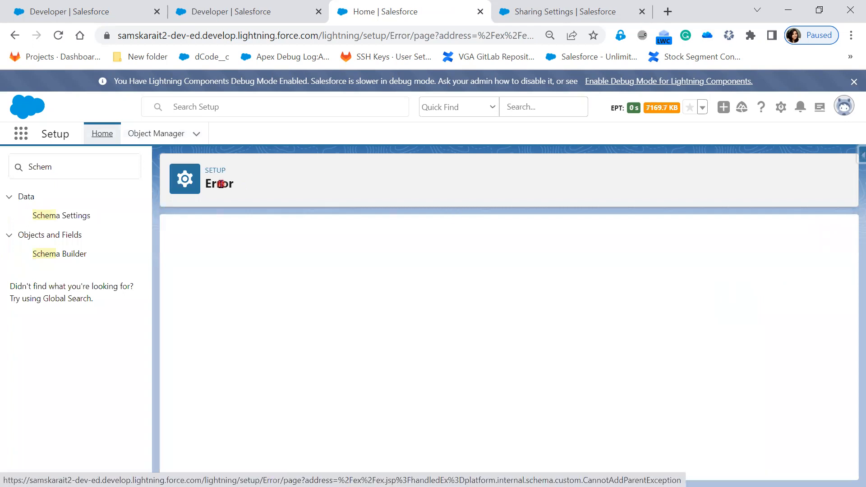
Step: Highlight the Cannot Create Master-Detail Relationship explanation and suggested fix, then return to the Positions list
left_click_drag(196, 249, 653, 257)
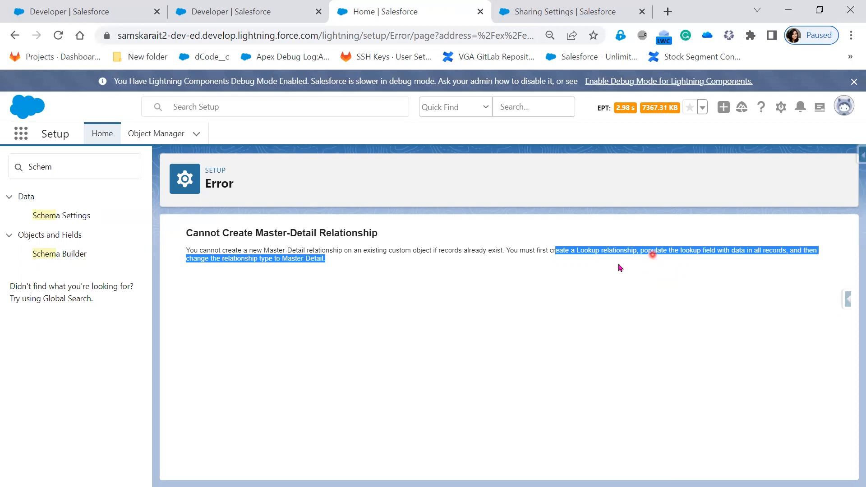
left_click_drag(372, 265, 177, 259)
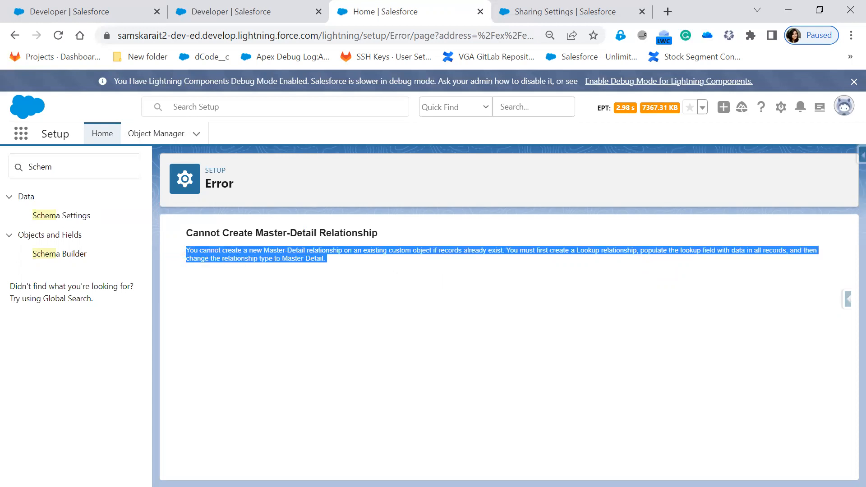
key("alt+Tab")
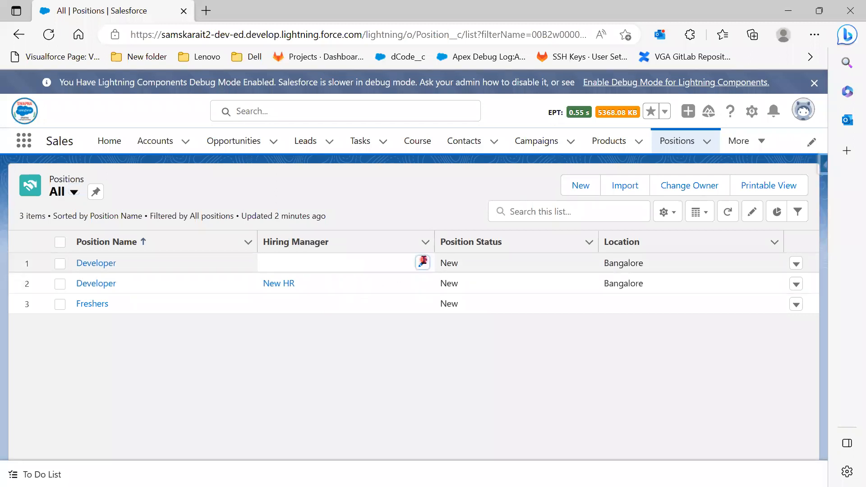
Step: Assign Akash to the first Developer position and New HR to Freshers as Hiring Managers
left_click(422, 263)
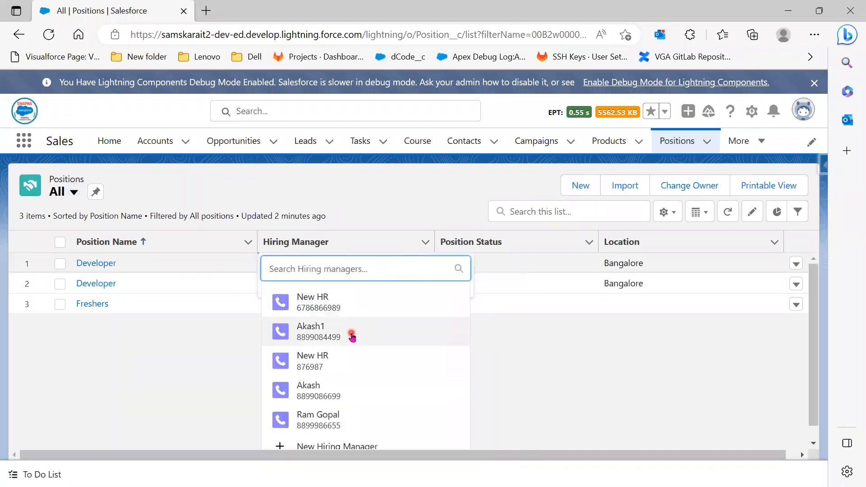
left_click(342, 387)
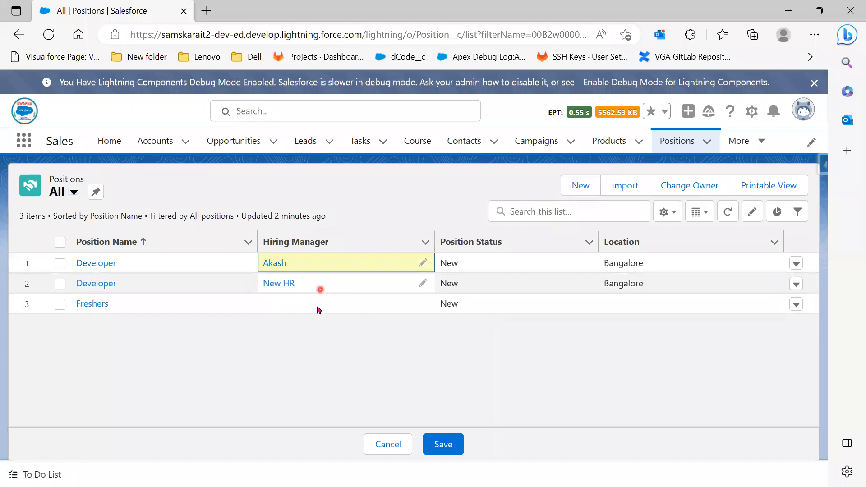
left_click(318, 306)
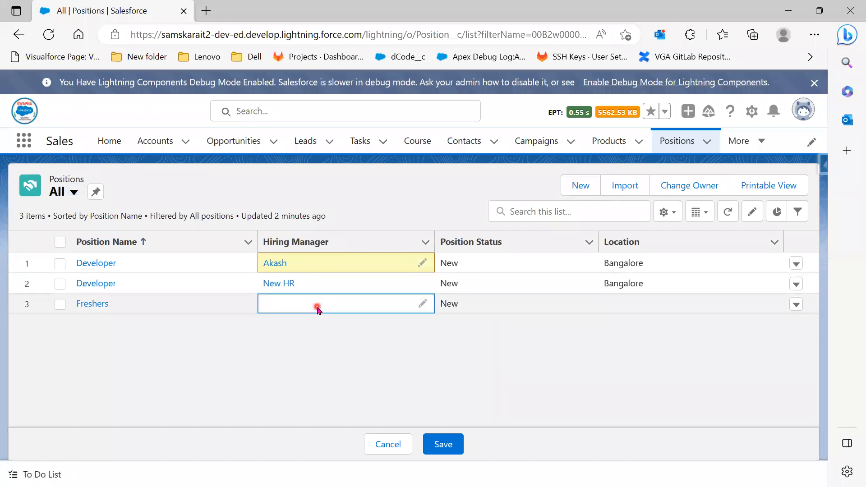
left_click(420, 304)
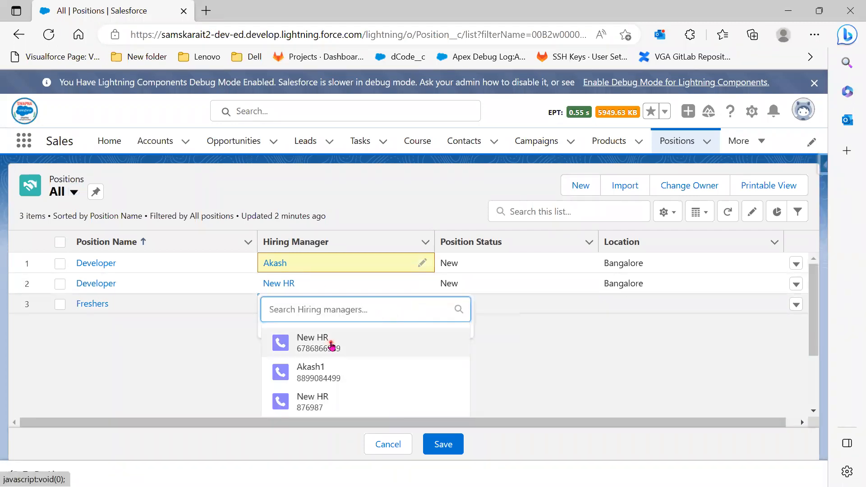
left_click(331, 345)
left_click(446, 445)
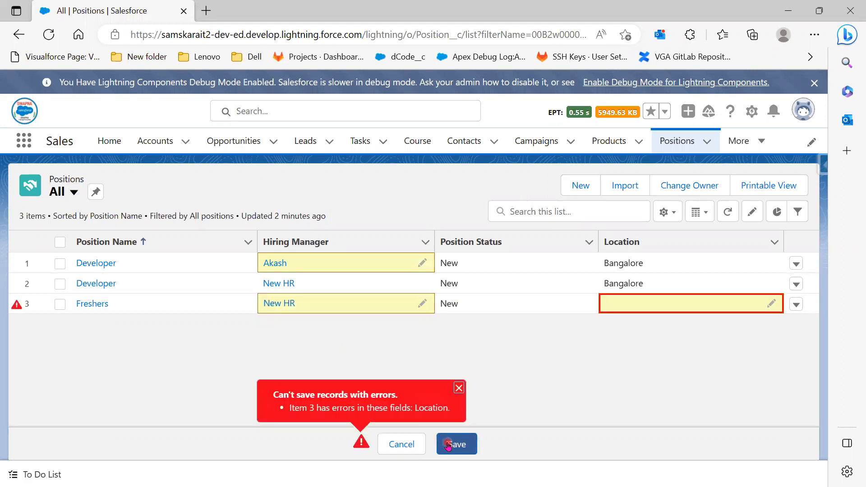
Step: Set the Freshers Location to Bangalore, save the rows, and go back from the error page
left_click(772, 304)
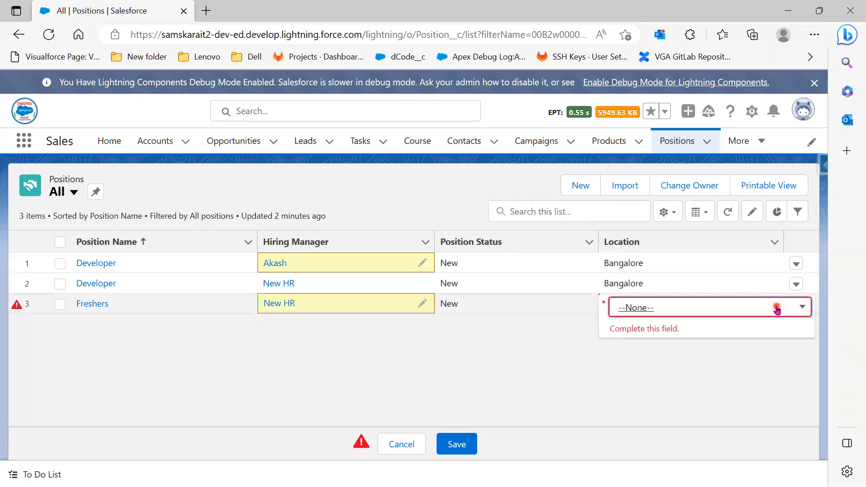
left_click(659, 309)
left_click(647, 315)
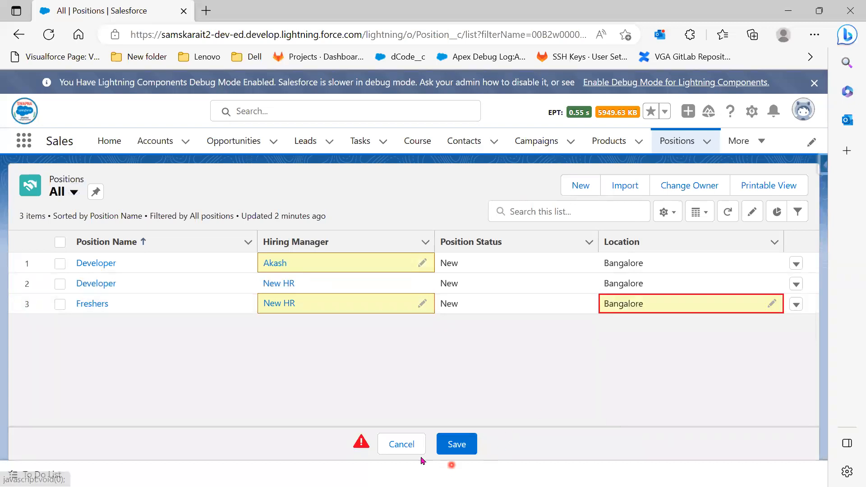
left_click(459, 447)
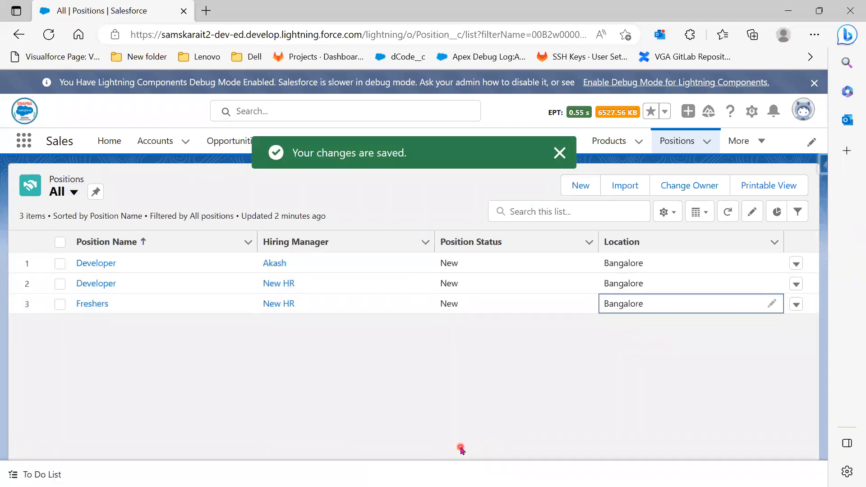
left_click(787, 10)
left_click(14, 35)
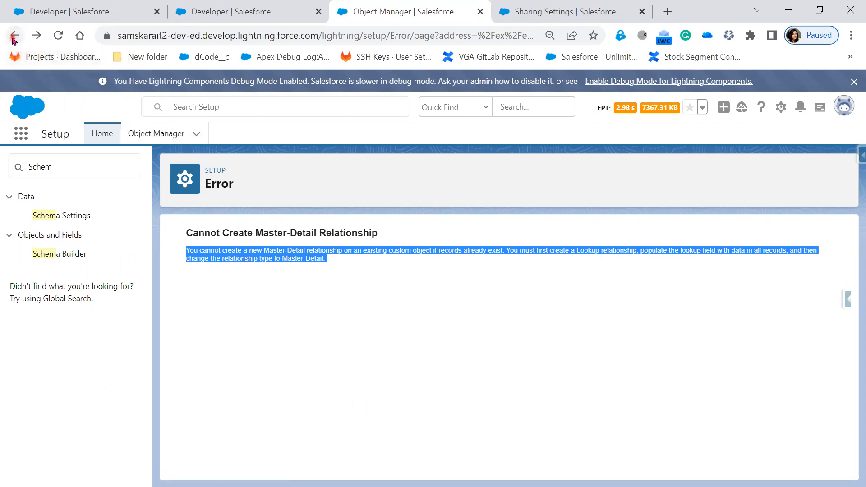
Step: Return to the Hiring Manager field, change its type to Master-Detail Relationship, and save
left_click(15, 35)
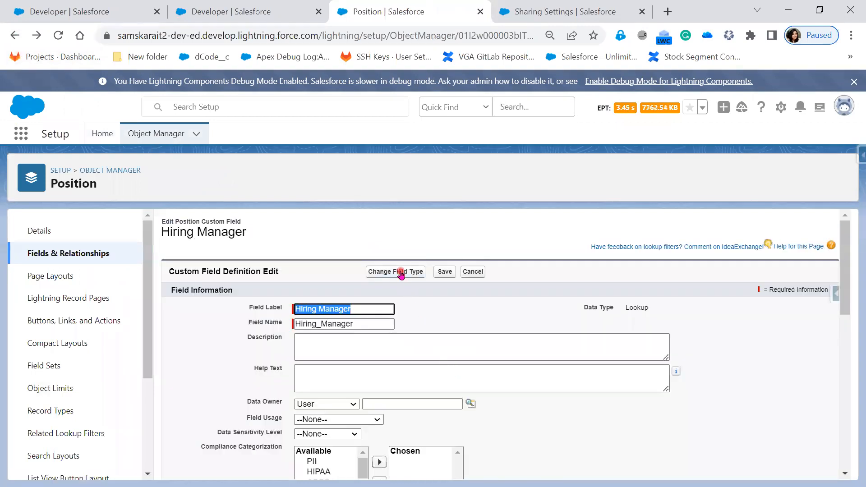
left_click(401, 271)
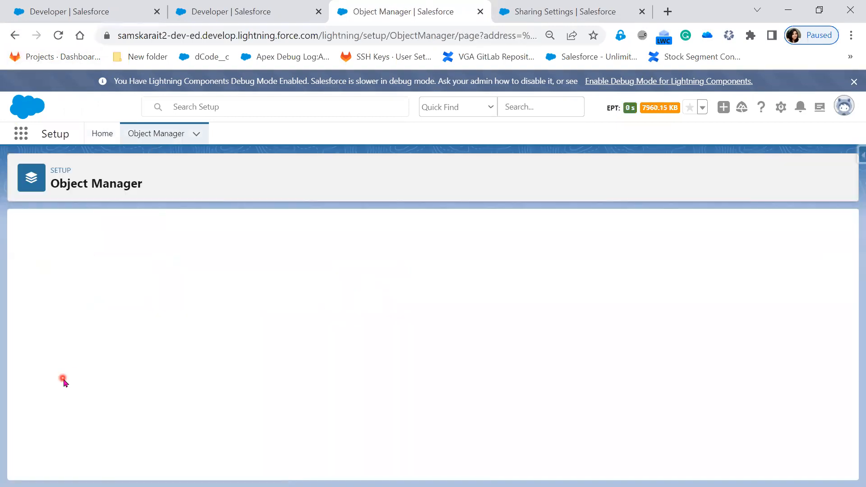
left_click(45, 410)
left_click(797, 287)
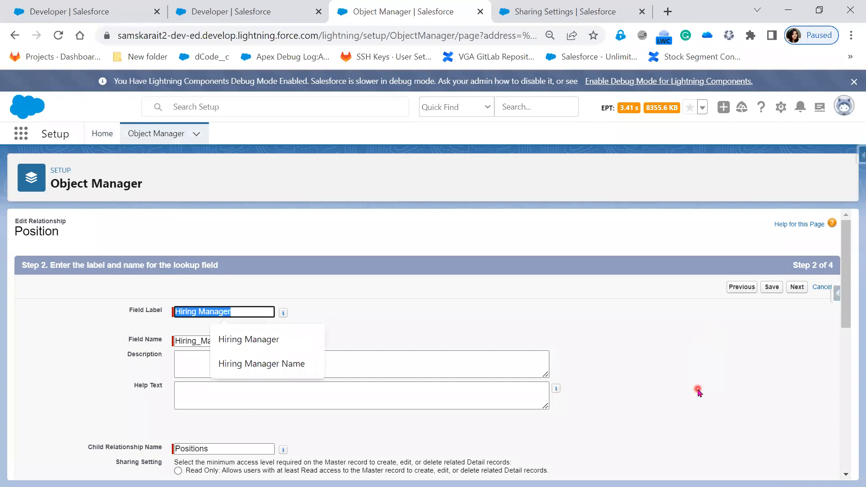
scroll(698, 390, "down", 6)
scroll(559, 373, "up", 1)
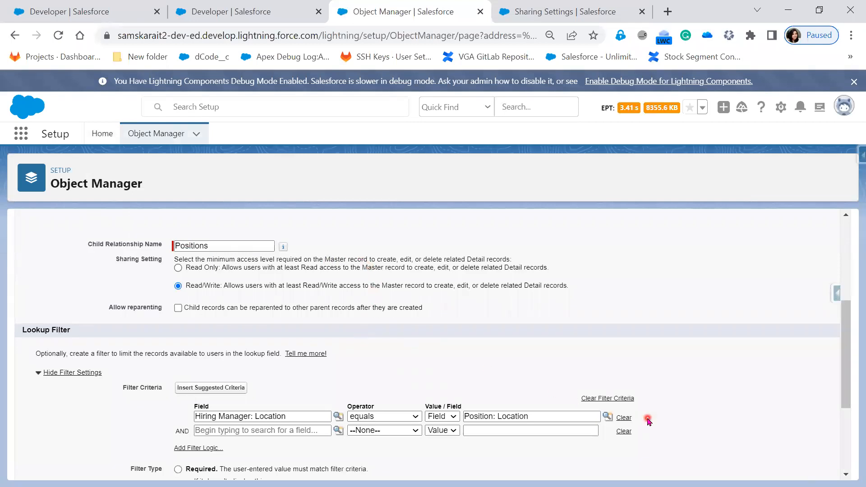
scroll(645, 417, "up", 5)
left_click(771, 288)
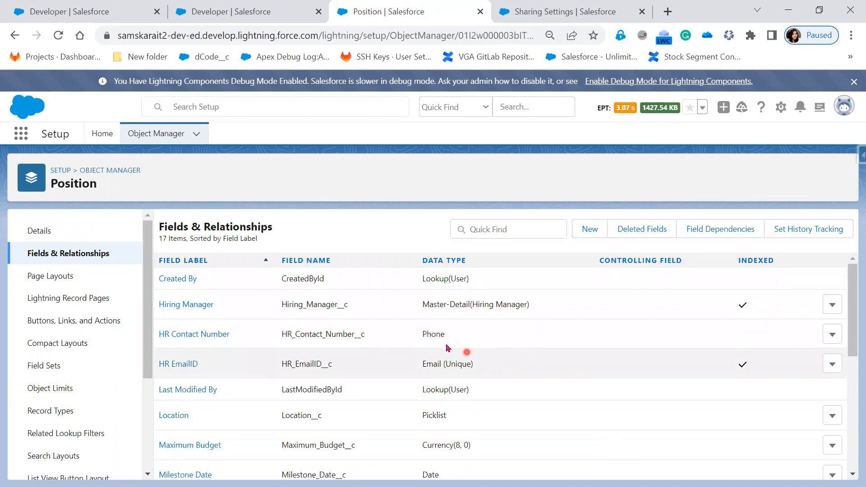
Step: Advance the slide show to slide 17, CONVERTING MASTER-DETAIL TO LOOKUP, then return to Salesforce
key("alt+Tab")
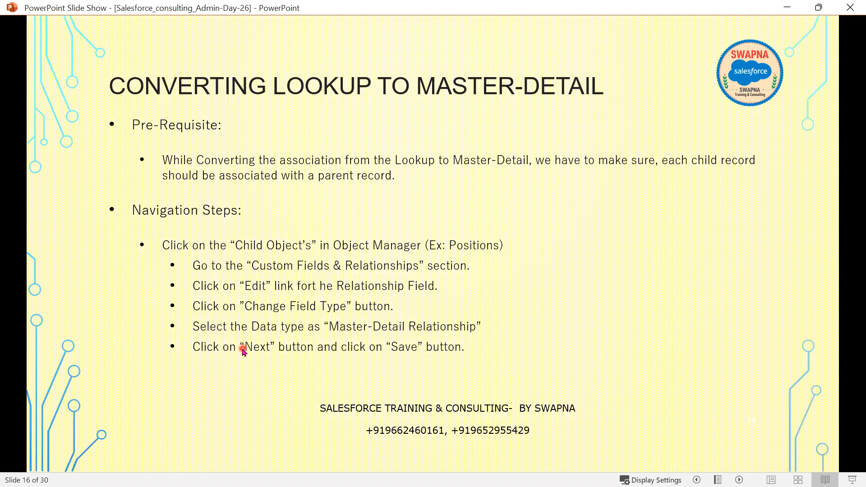
left_click(243, 351)
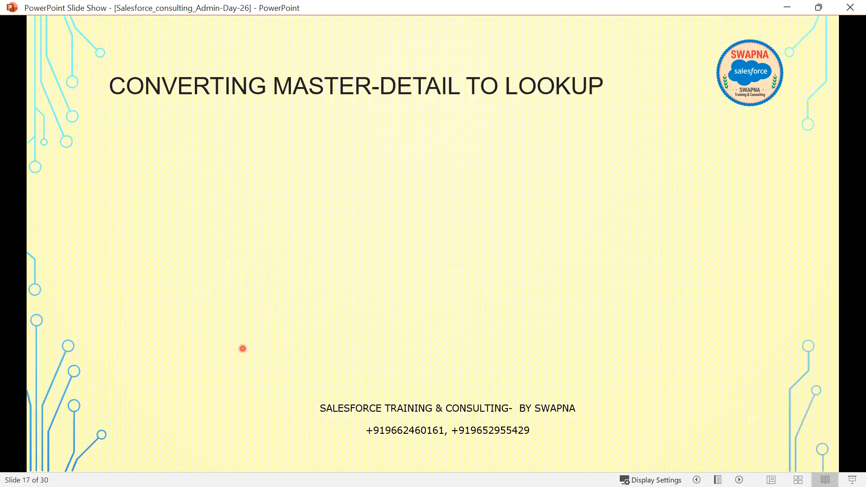
left_click(787, 8)
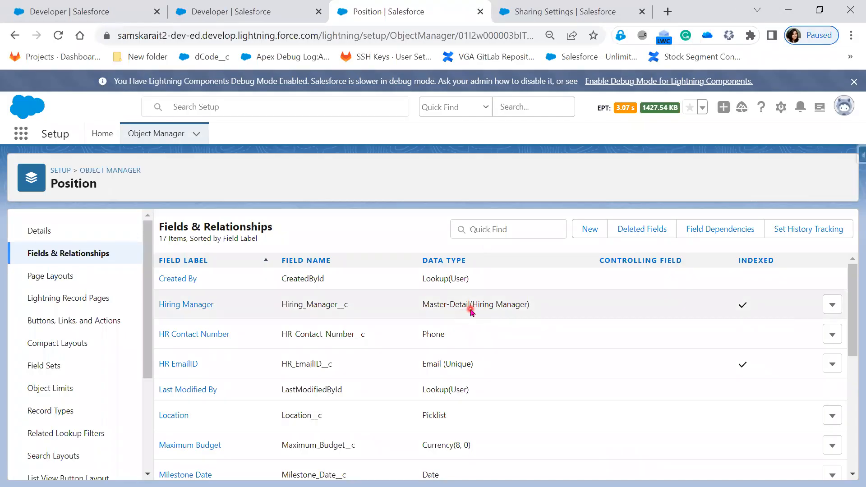
Step: Edit the Hiring Manager field, change its type to Lookup Relationship, and save the conversion
left_click(188, 304)
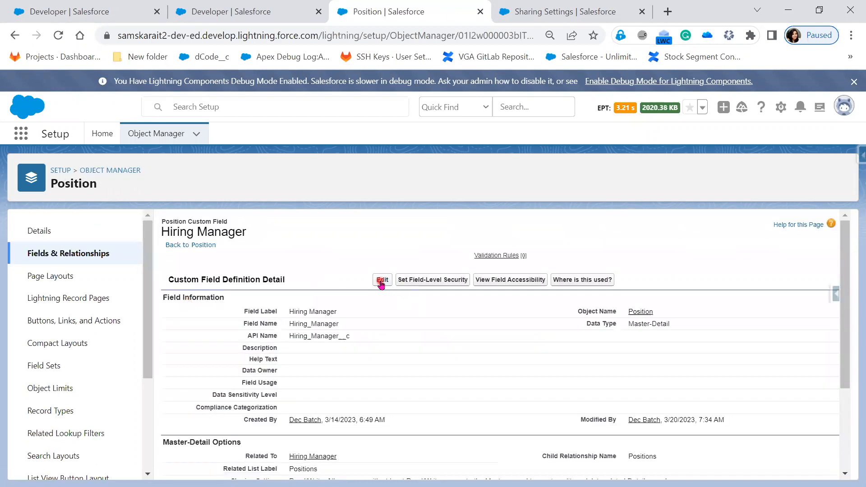
left_click(382, 280)
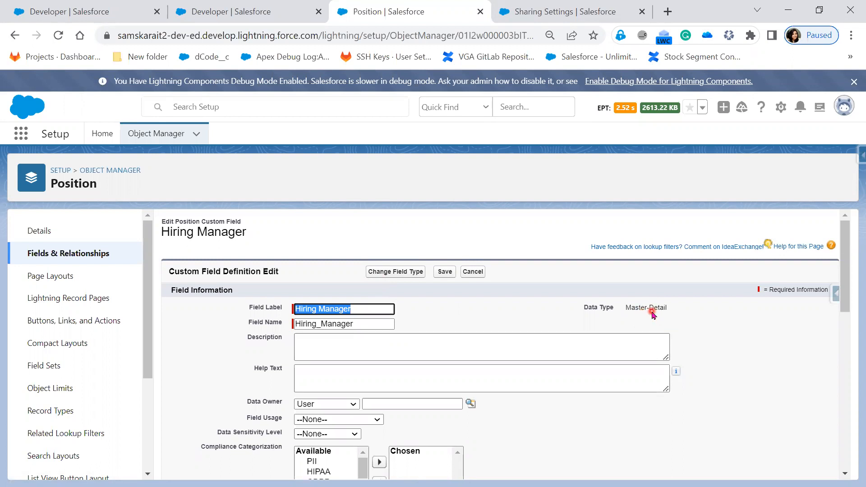
left_click(386, 272)
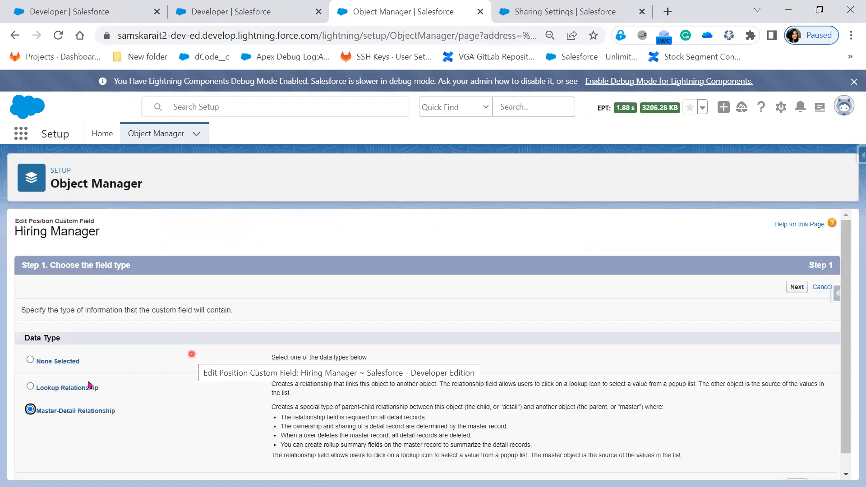
left_click(66, 389)
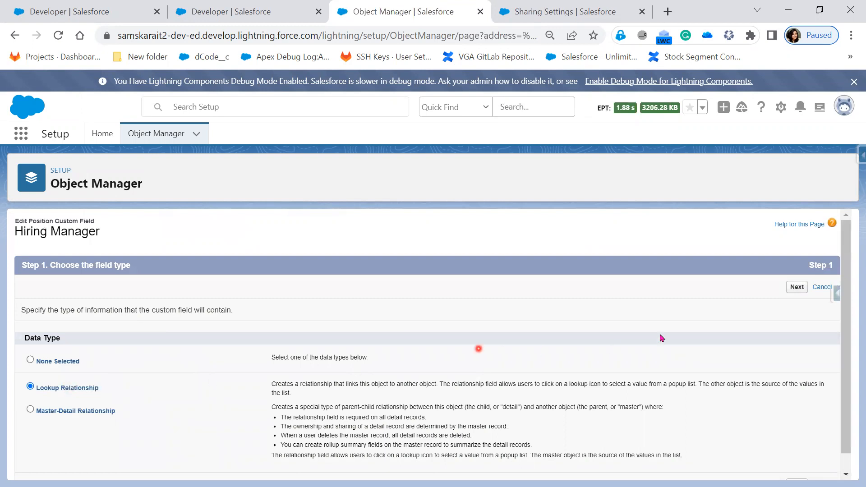
left_click(796, 287)
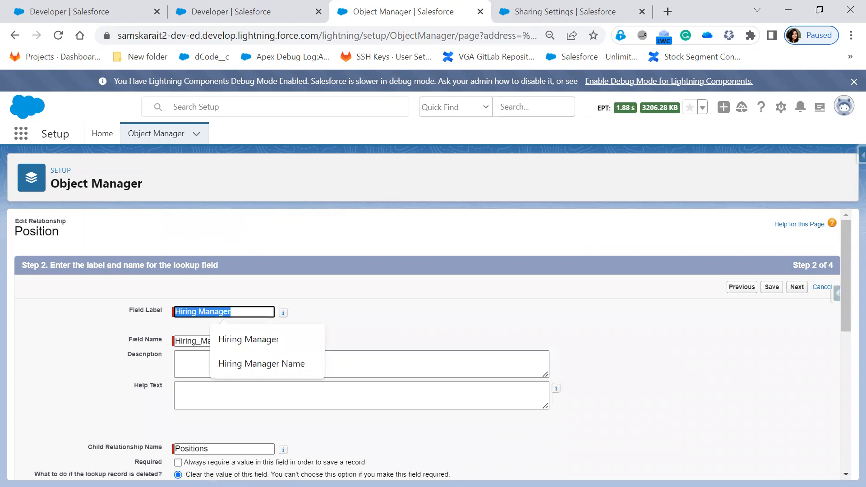
left_click(631, 348)
left_click(558, 433)
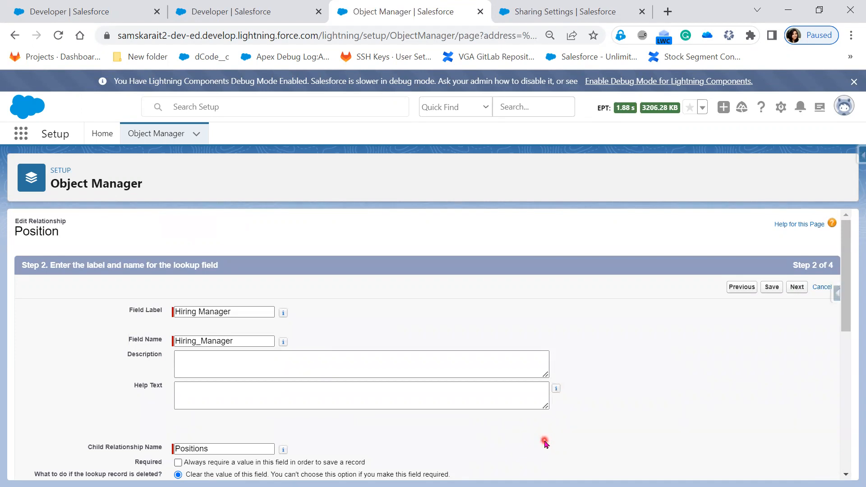
scroll(545, 443, "down", 3)
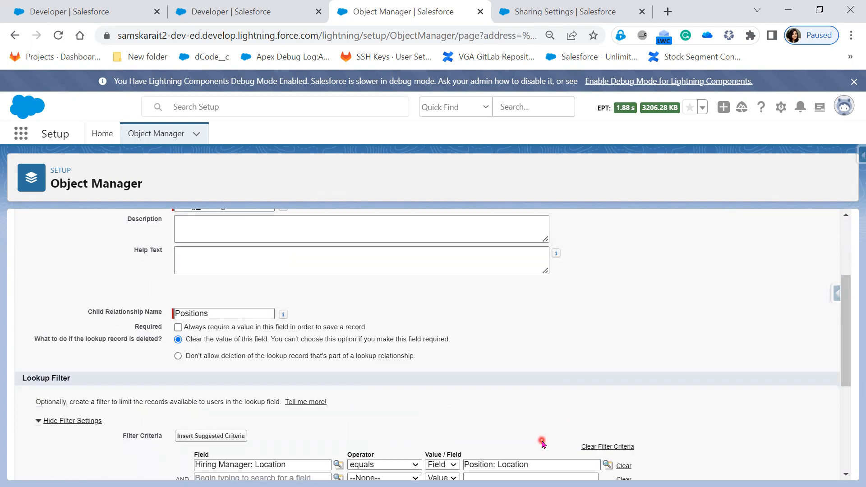
scroll(542, 444, "up", 3)
left_click(771, 288)
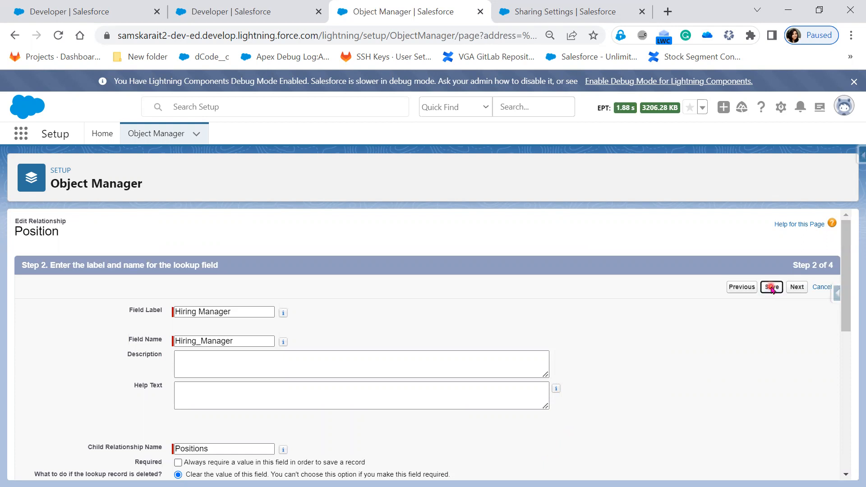